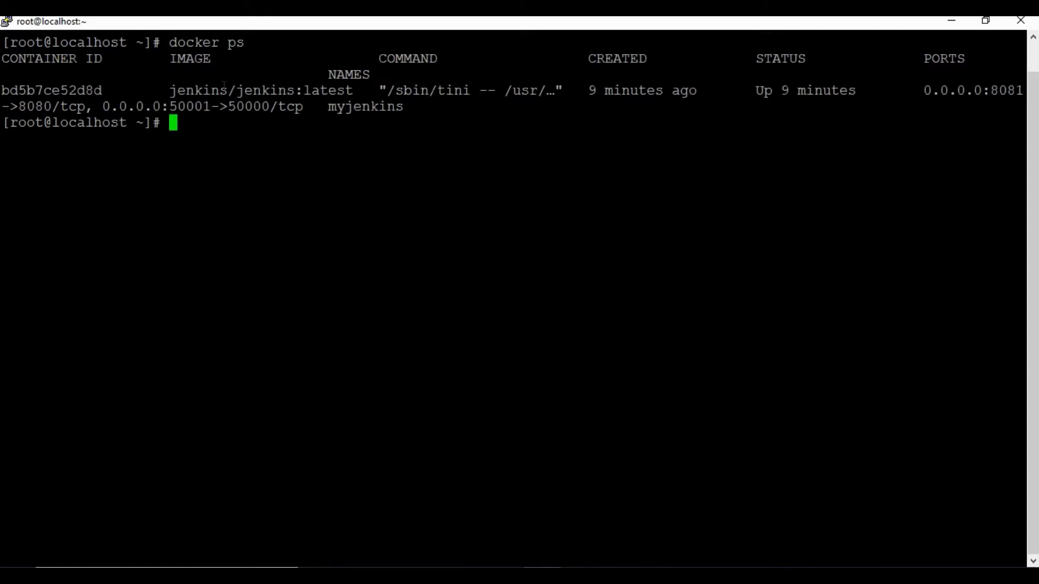
Check that docker ps shows the myjenkins container mapped to port 8081, then bring up the Jenkins sign-in page
drag(197, 88, 305, 77)
click(861, 115)
drag(1026, 93, 990, 90)
click(385, 209)
click(394, 576)
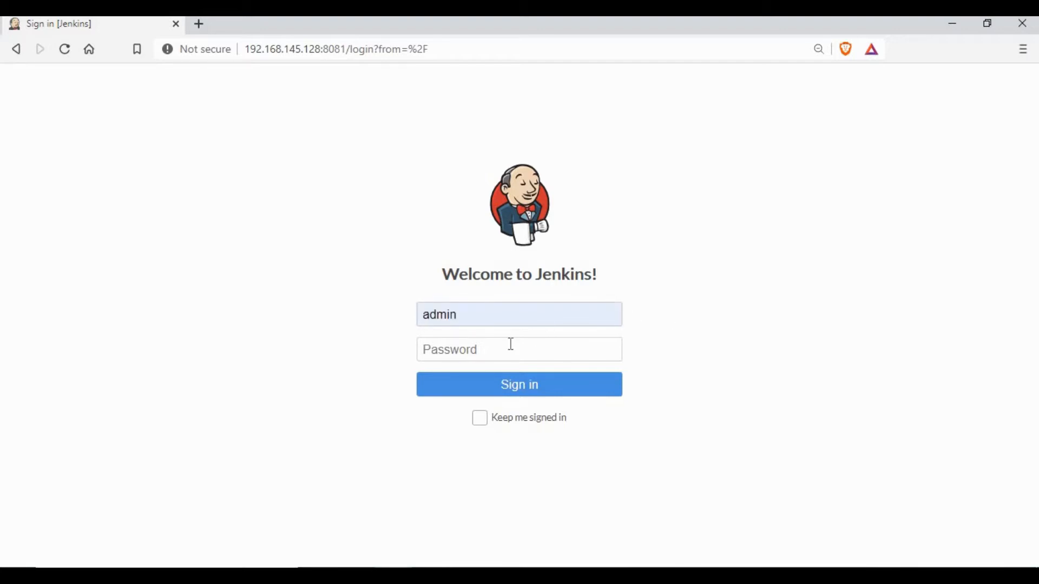
Sign in to Jenkins with the admin username and its password
click(510, 344)
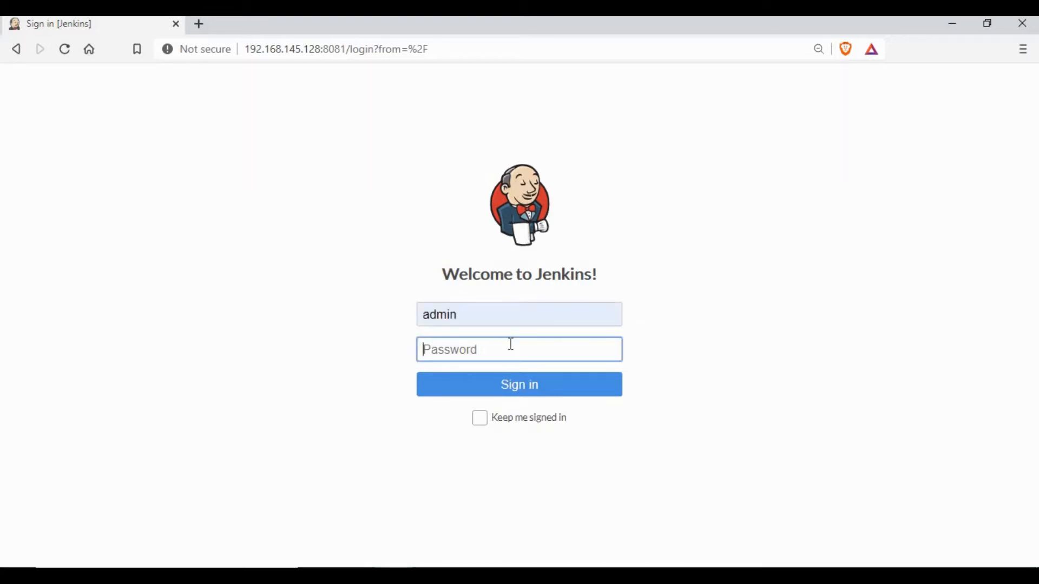
text(admin123)
key(Return)
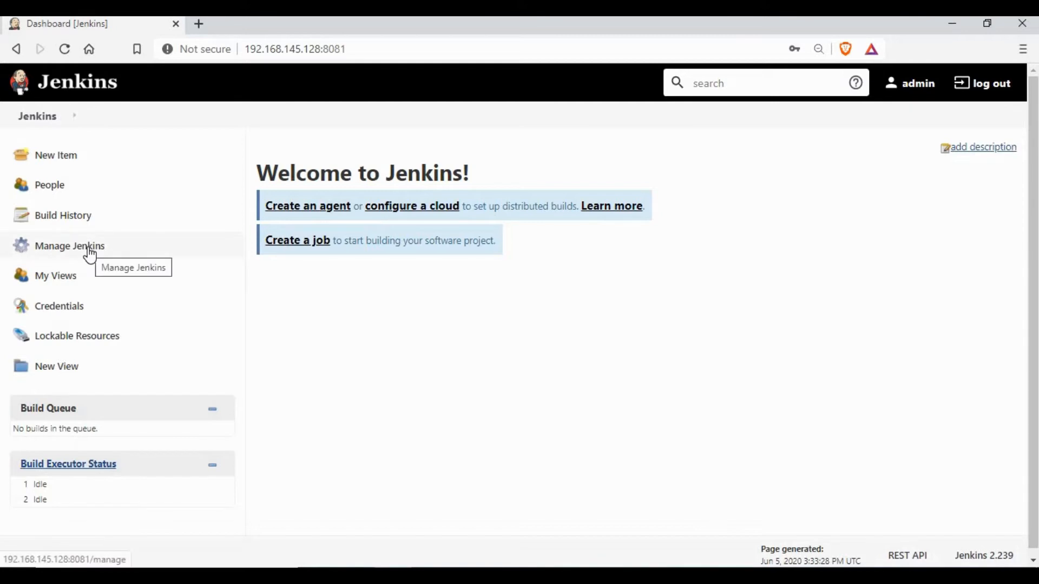
Check the Manage Users list under Manage Jenkins, then come back to Manage Jenkins through the dashboard
click(90, 254)
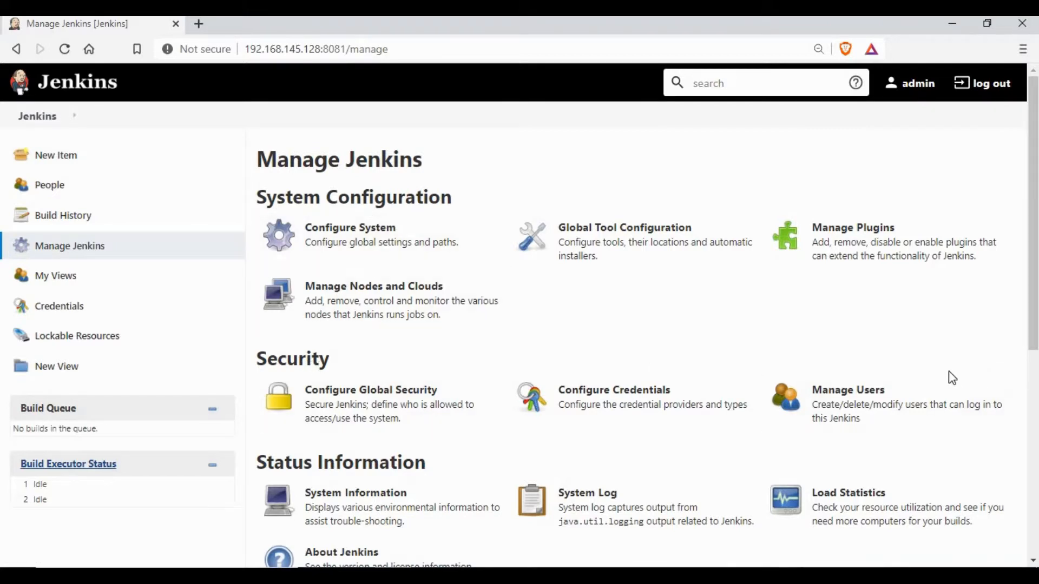
click(862, 396)
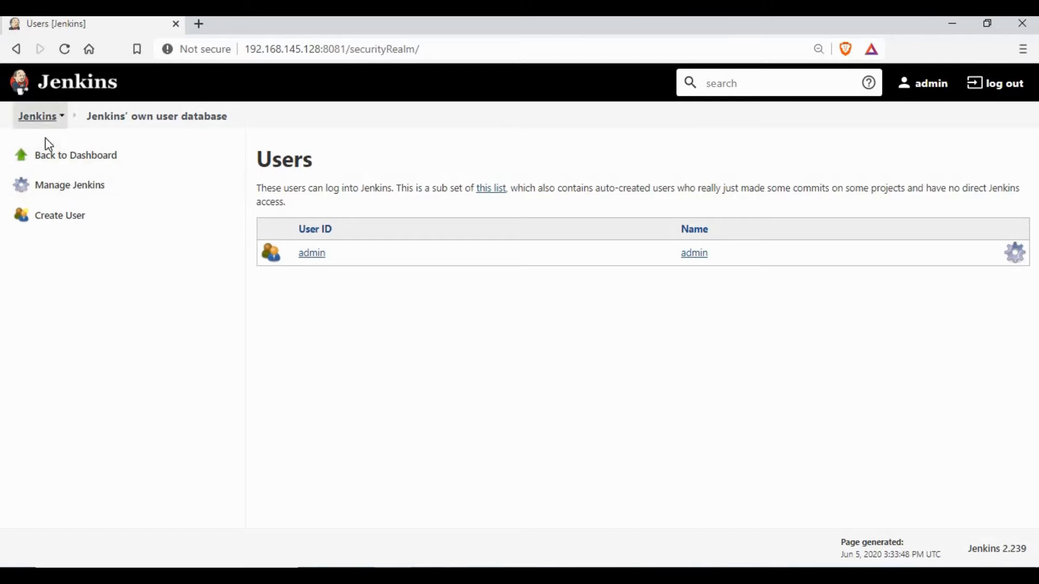
click(63, 159)
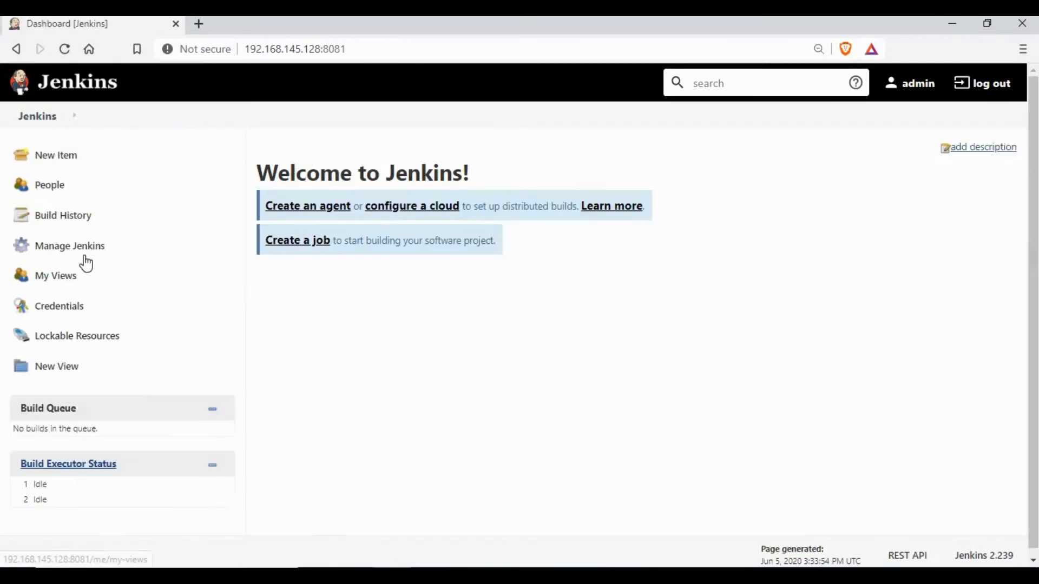
click(89, 254)
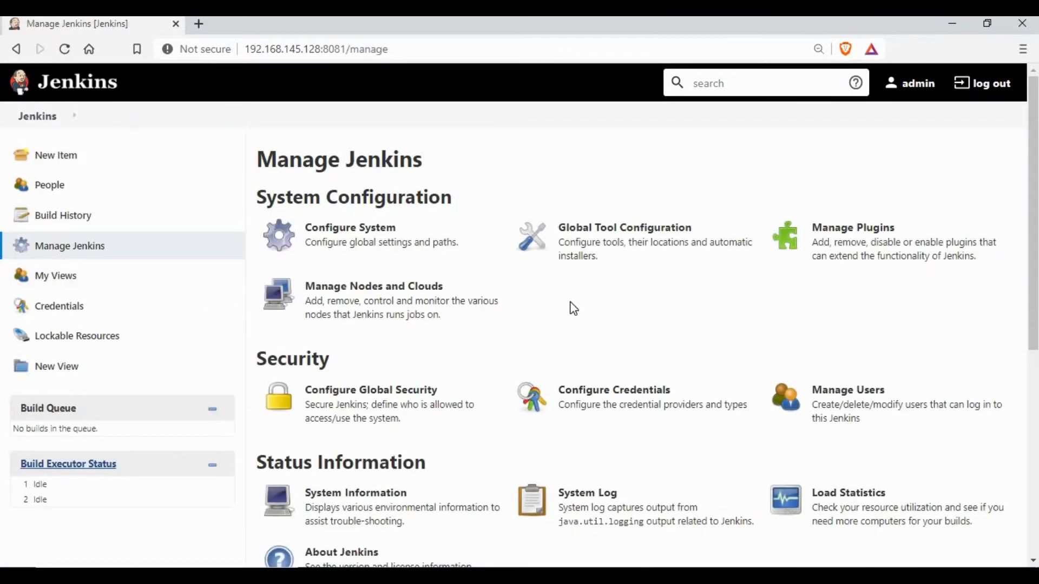
scroll(572, 306, down, 7)
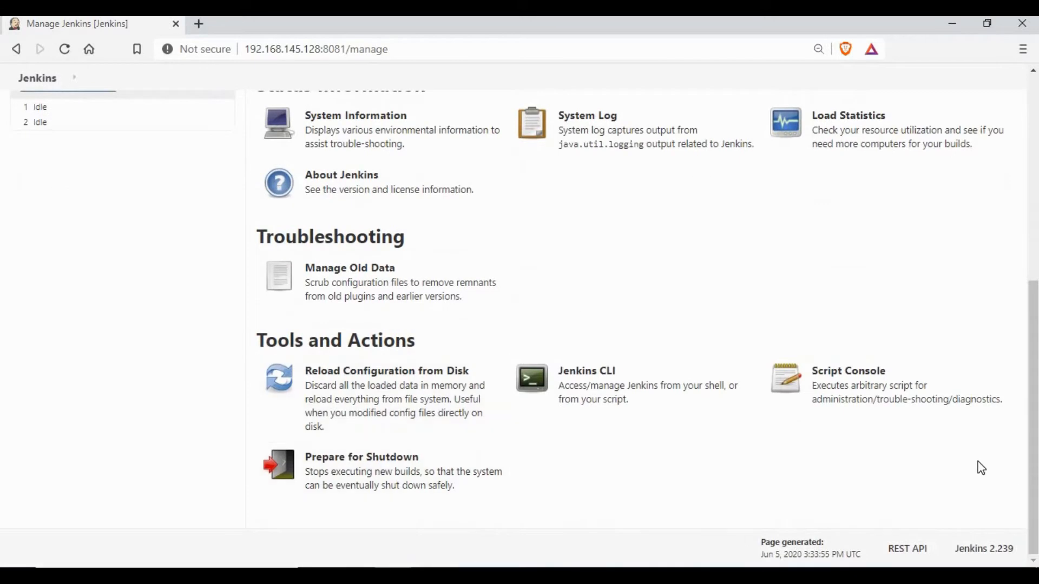
scroll(974, 462, up, 5)
scroll(504, 298, up, 2)
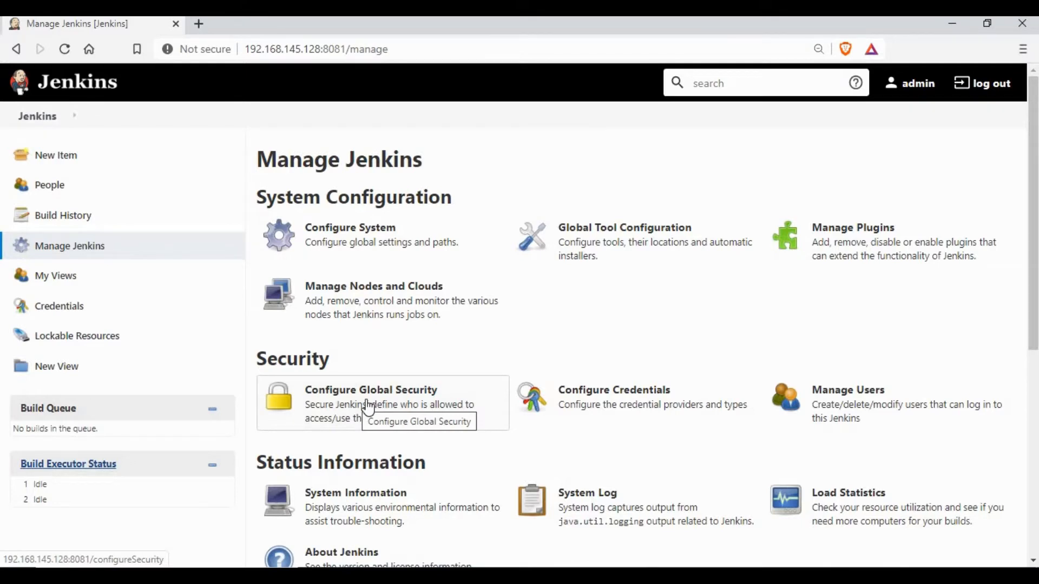
In Configure Global Security, confirm the Security Realm is Jenkins' own user database
click(368, 408)
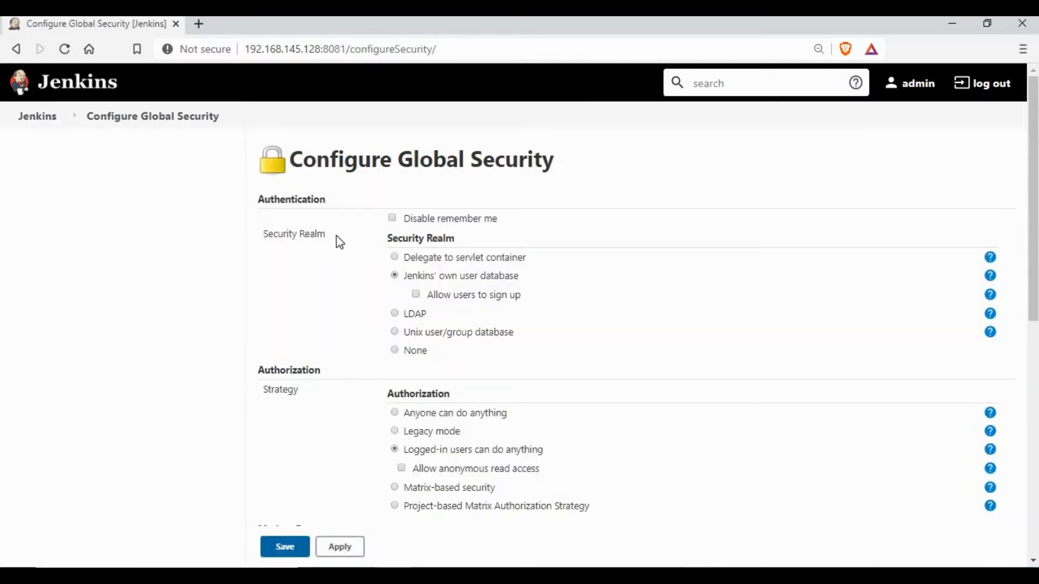
drag(387, 238, 454, 236)
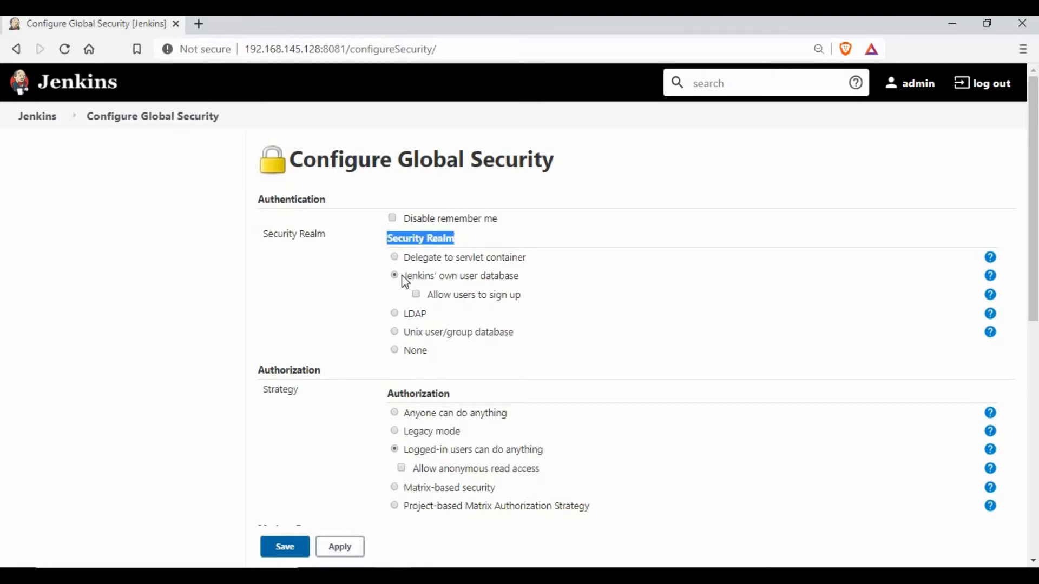
drag(404, 276, 523, 278)
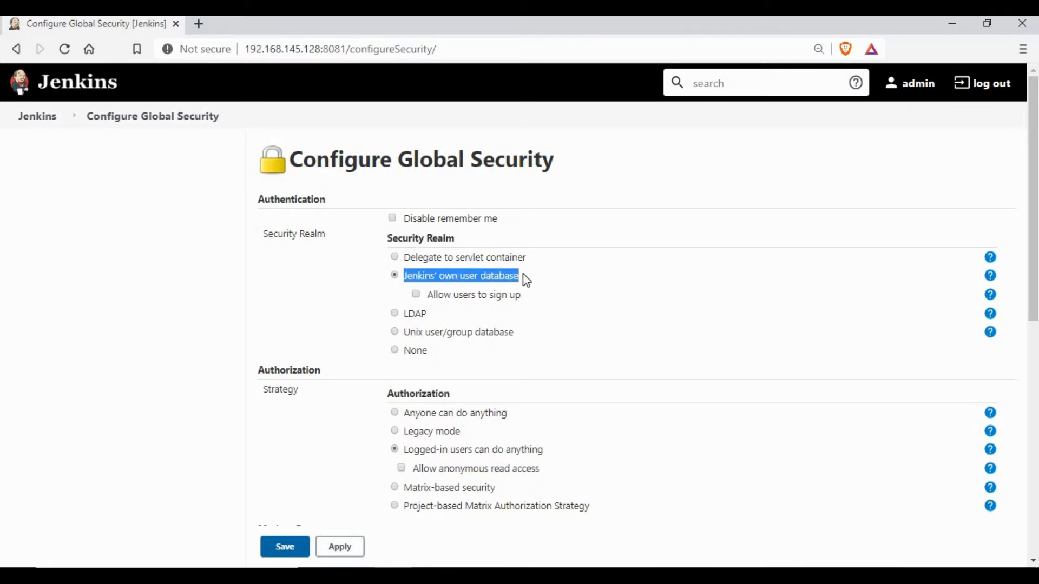
click(523, 276)
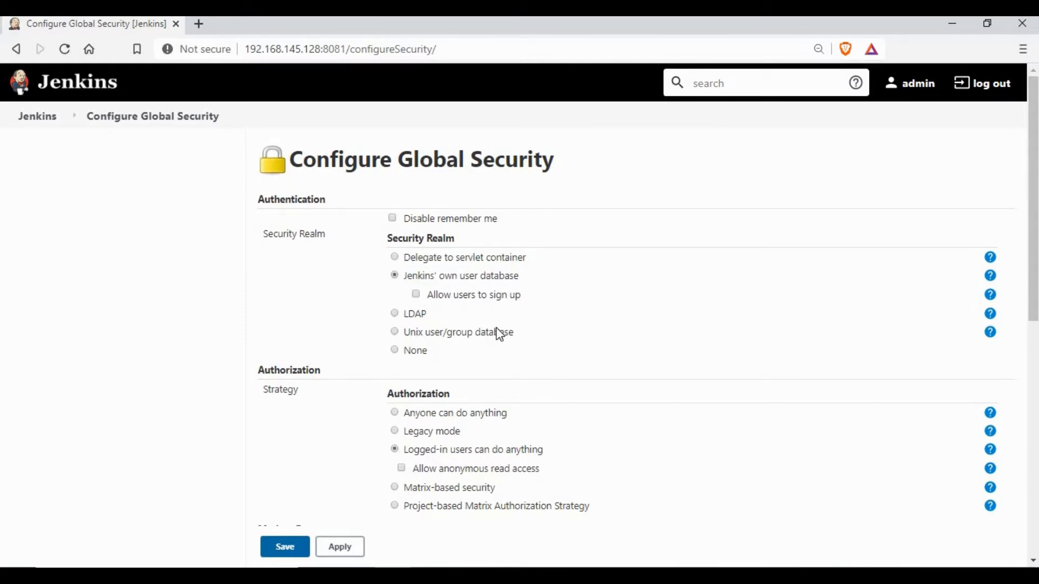
Set authorization to Logged-in users can do anything, then head back to the dashboard
scroll(499, 335, down, 1)
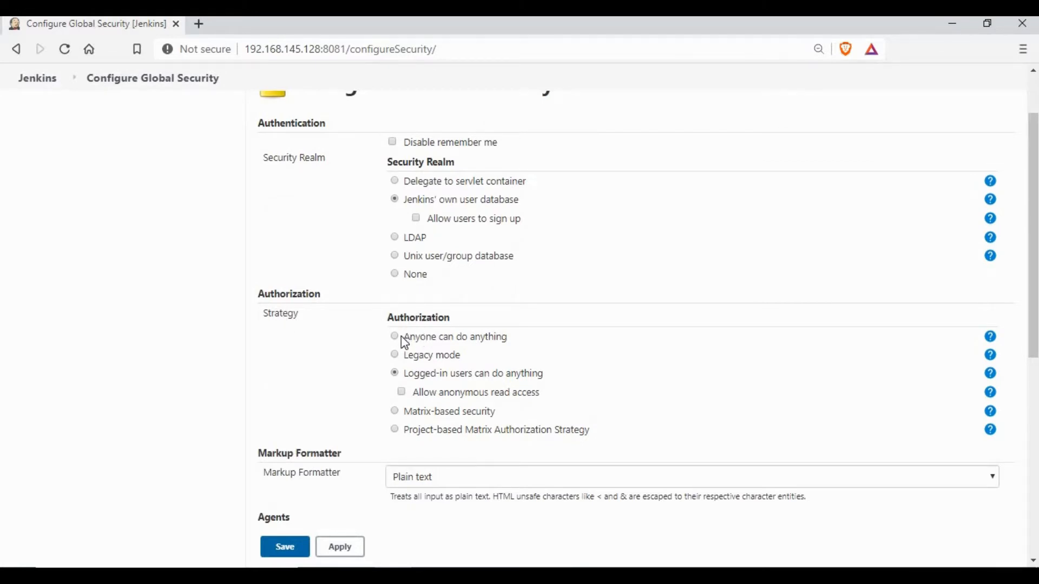
drag(407, 336, 490, 338)
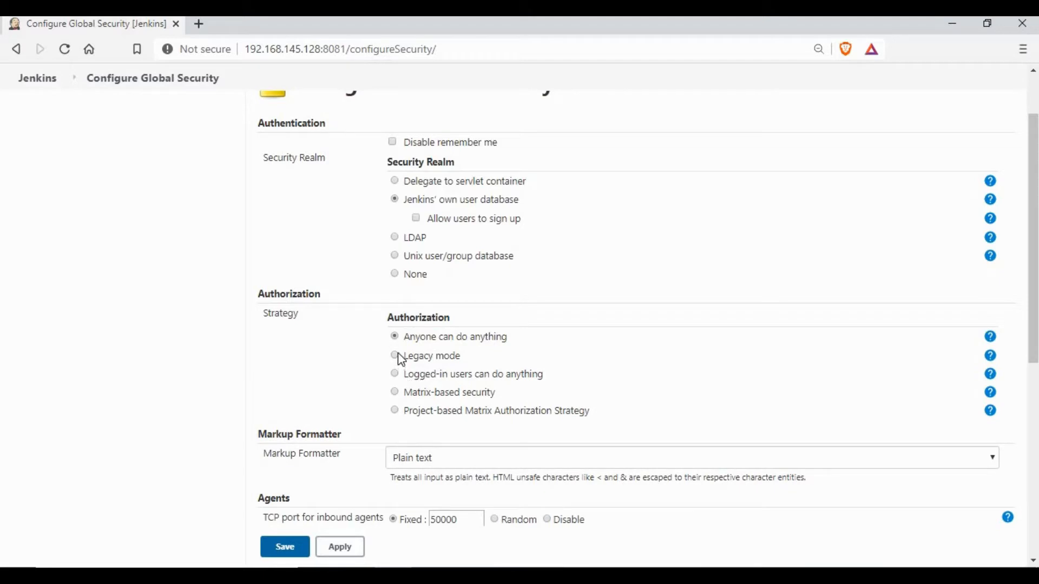
click(395, 374)
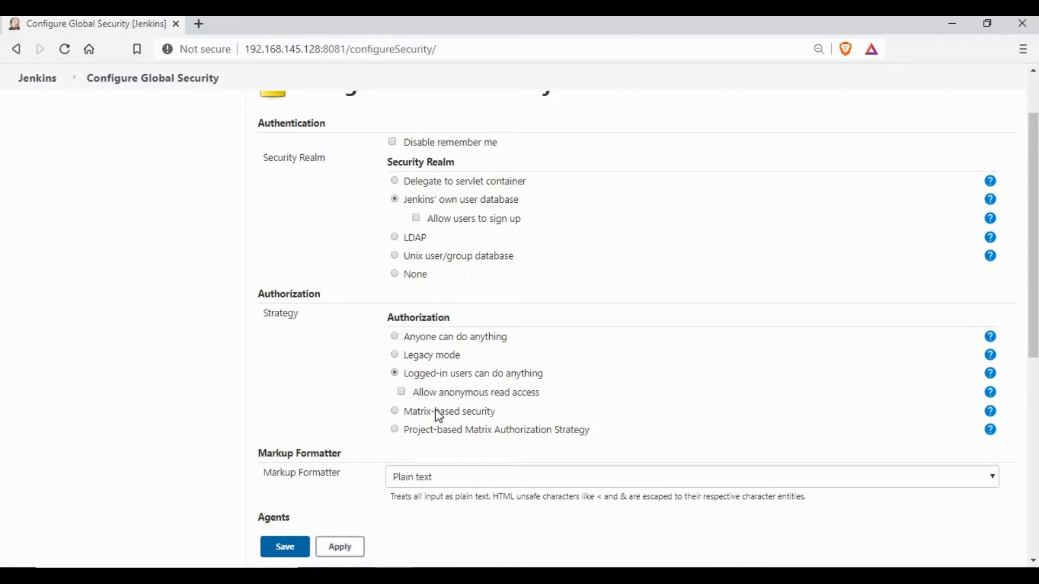
scroll(533, 313, down, 2)
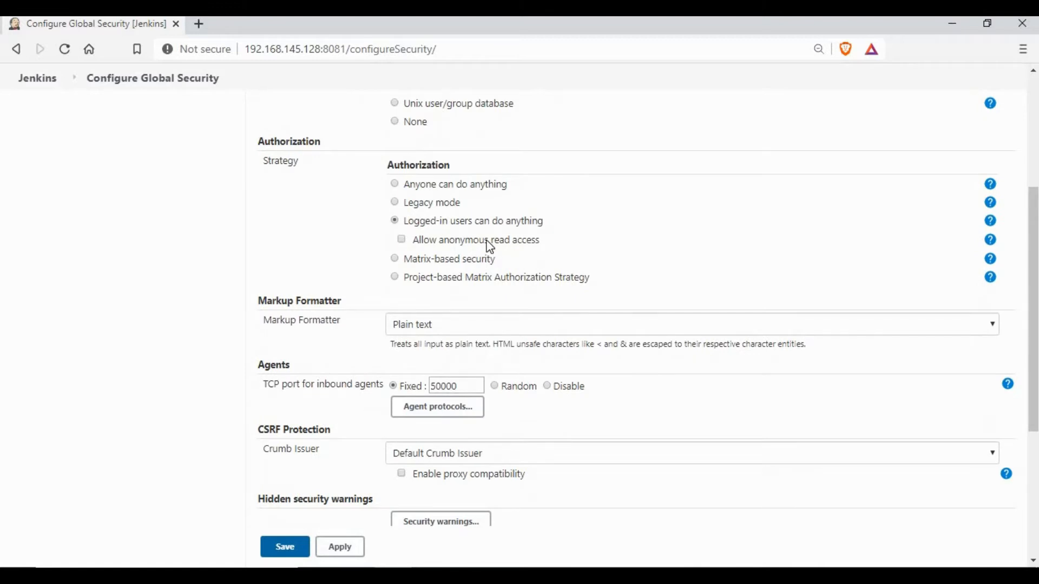
scroll(490, 247, down, 4)
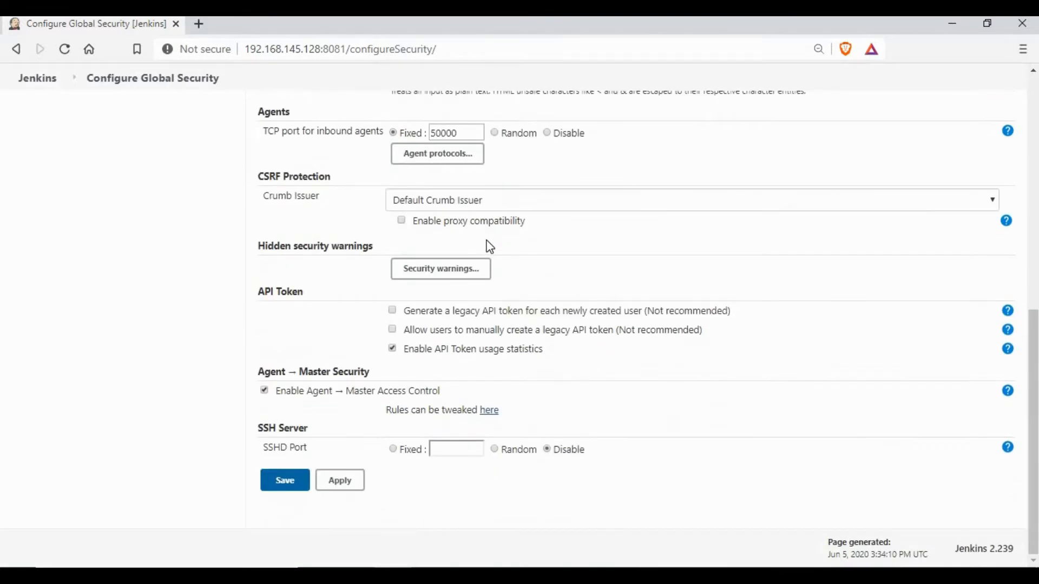
scroll(490, 247, up, 10)
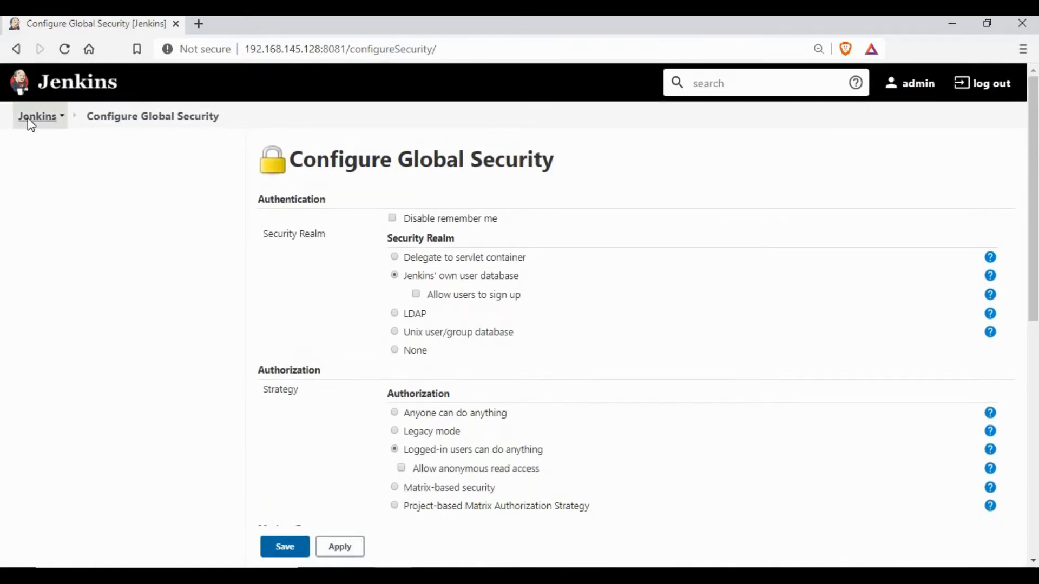
click(28, 118)
Leave the security page without saving and open the Create User form under Manage Users
click(596, 135)
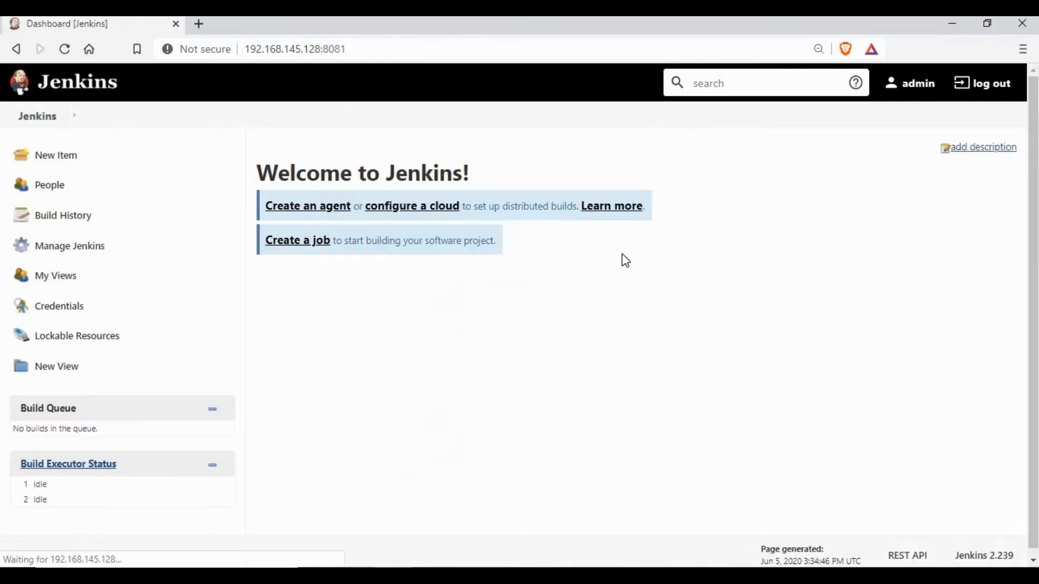
click(108, 255)
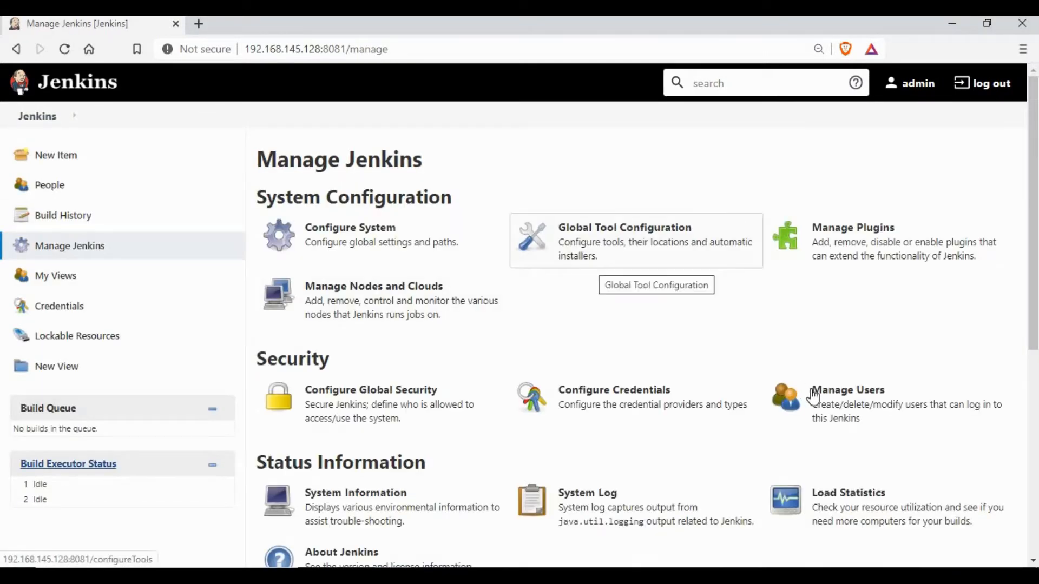
click(813, 397)
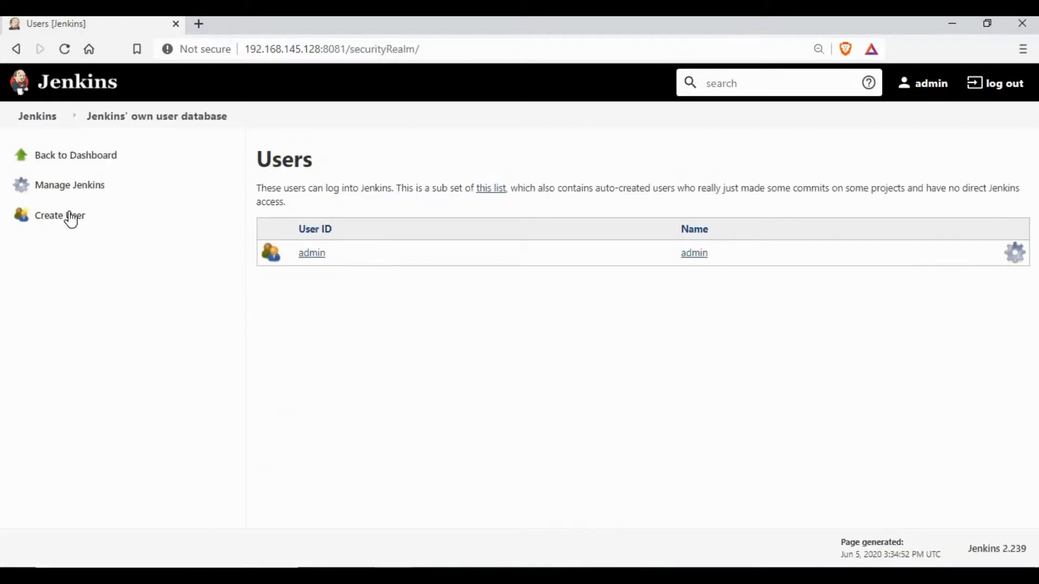
click(72, 219)
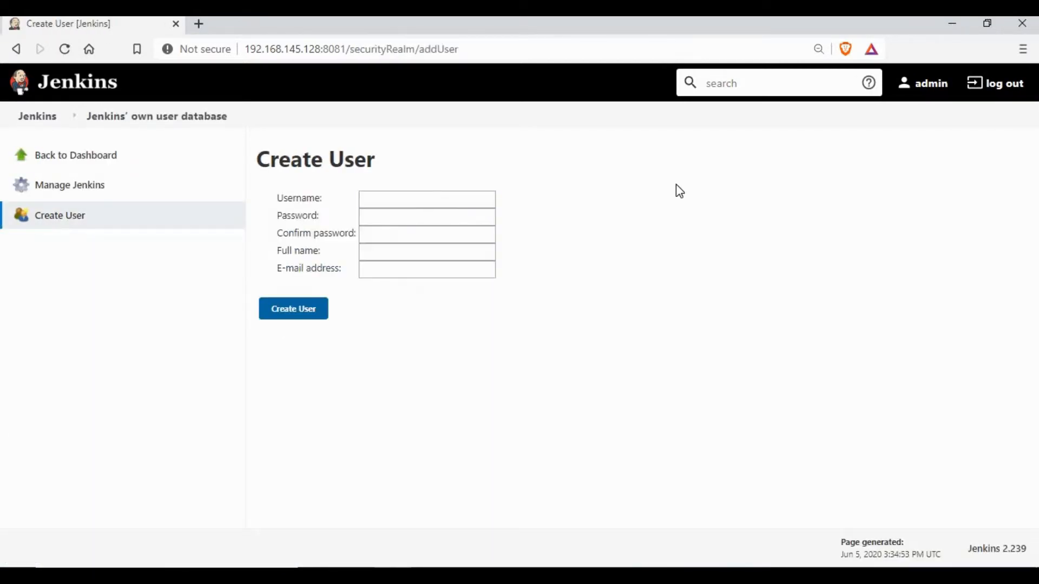
Create user test with its password, confirmation, full name and the suggested e-mail address
click(458, 199)
text(test)
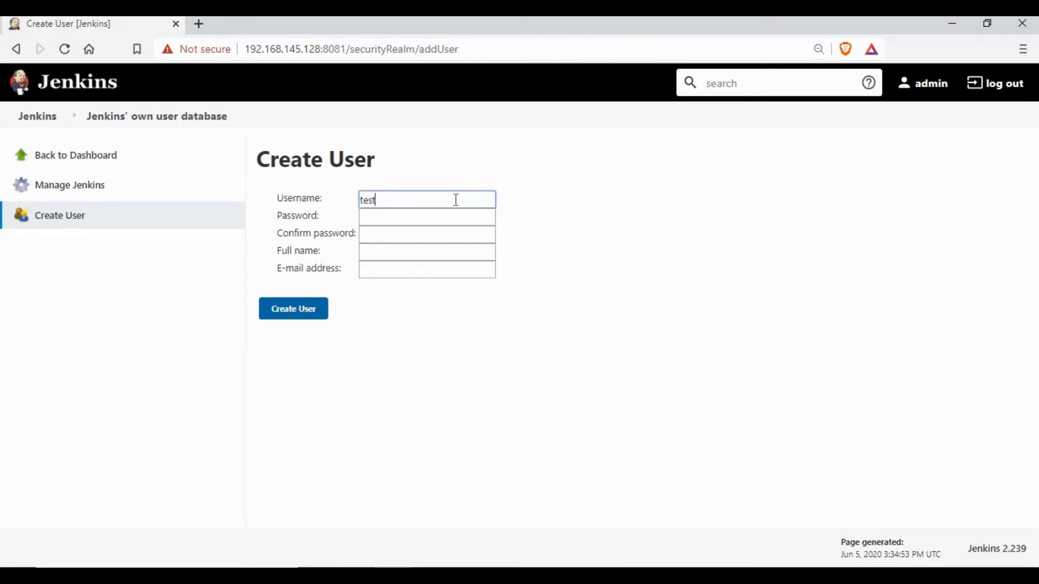
click(426, 221)
text(test)
key(Tab)
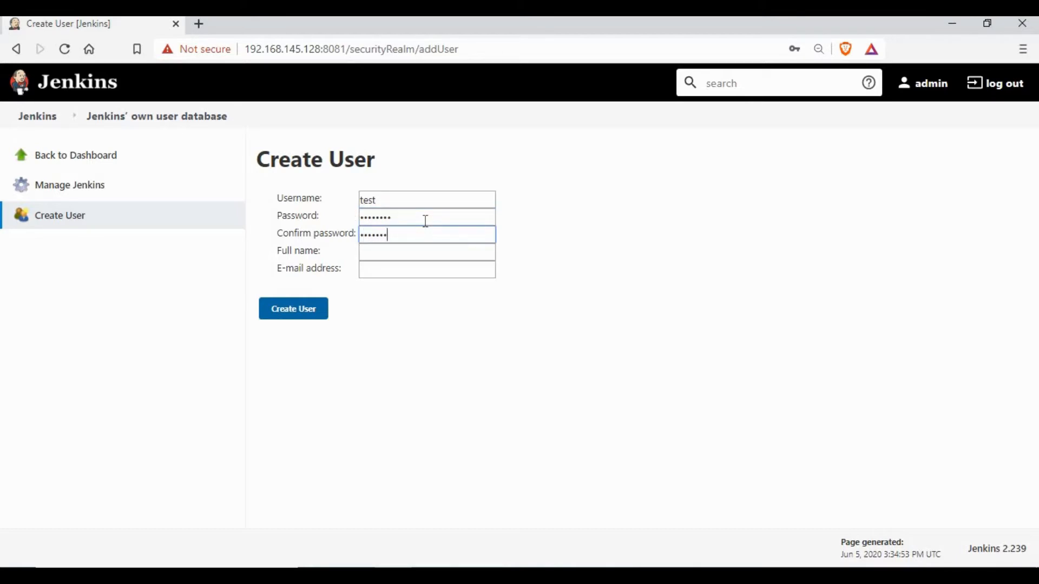
text(t)
key(Tab)
text(tes)
key(Tab)
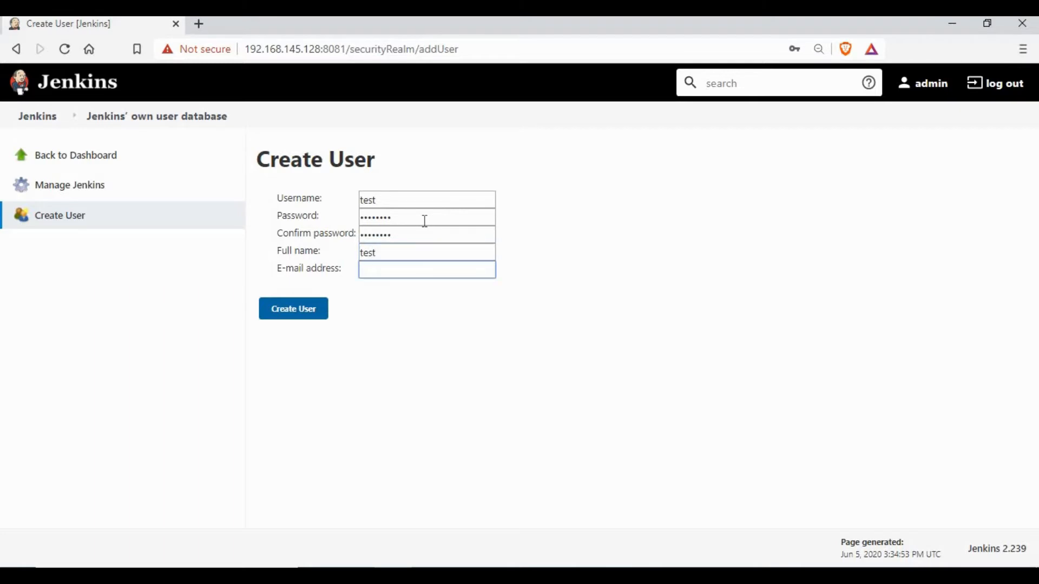
text(te)
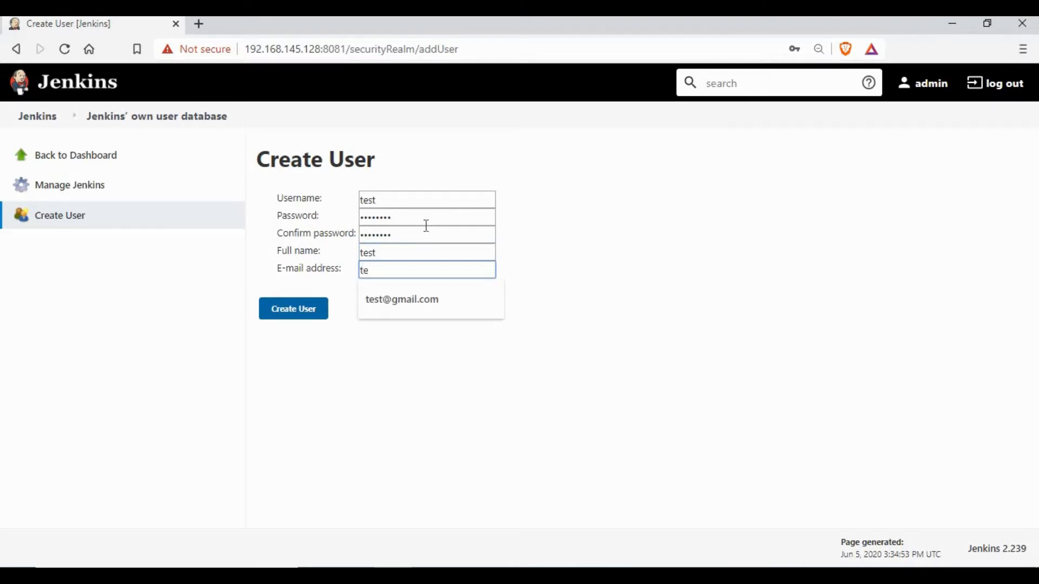
key(Down)
key(Return)
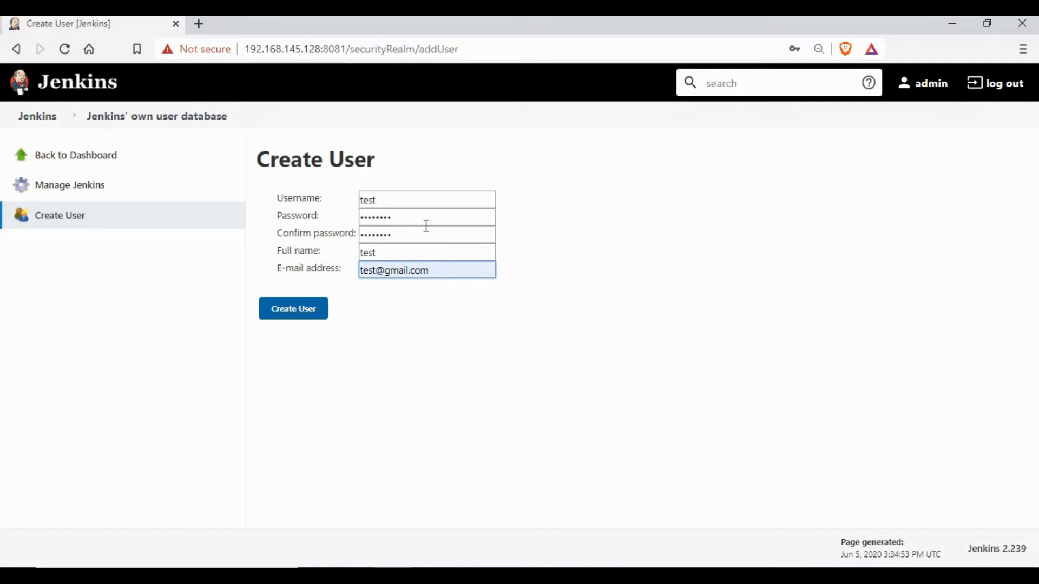
click(537, 315)
click(316, 313)
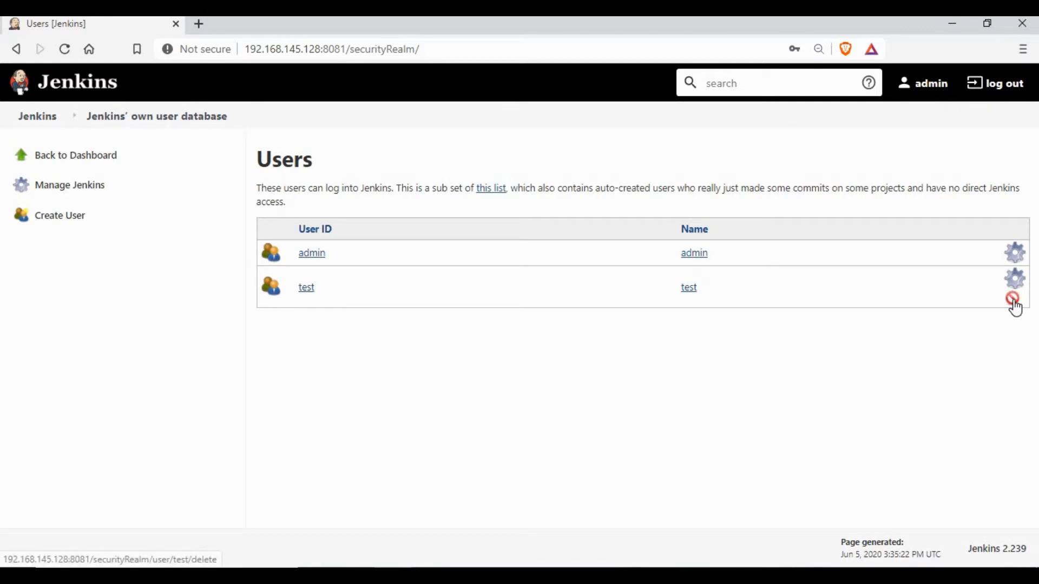
Create user test1 with a password, its confirmation and full name test
click(58, 217)
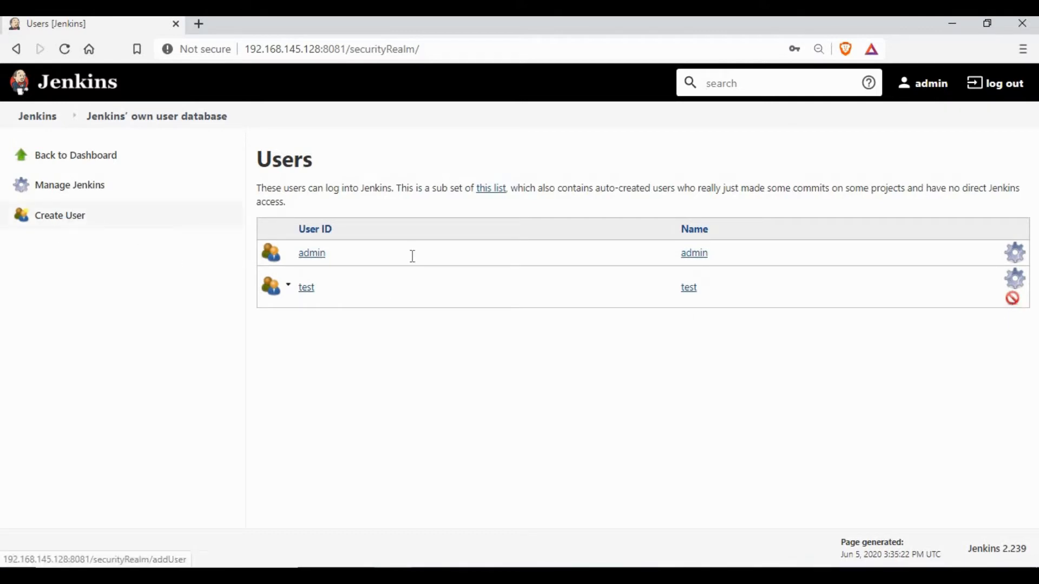
click(632, 210)
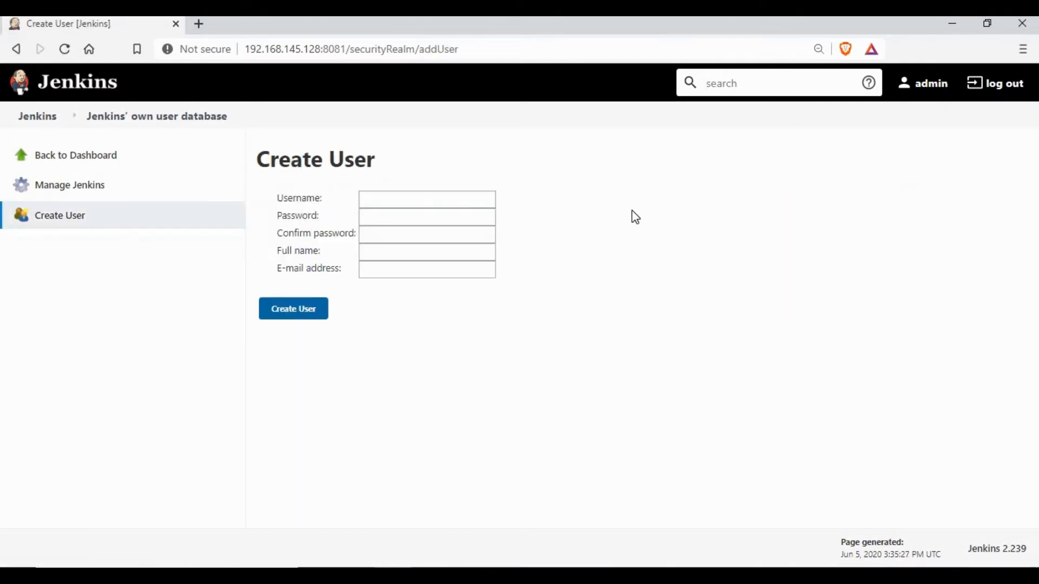
click(413, 205)
text(test1)
key(Tab)
text(te)
key(Tab)
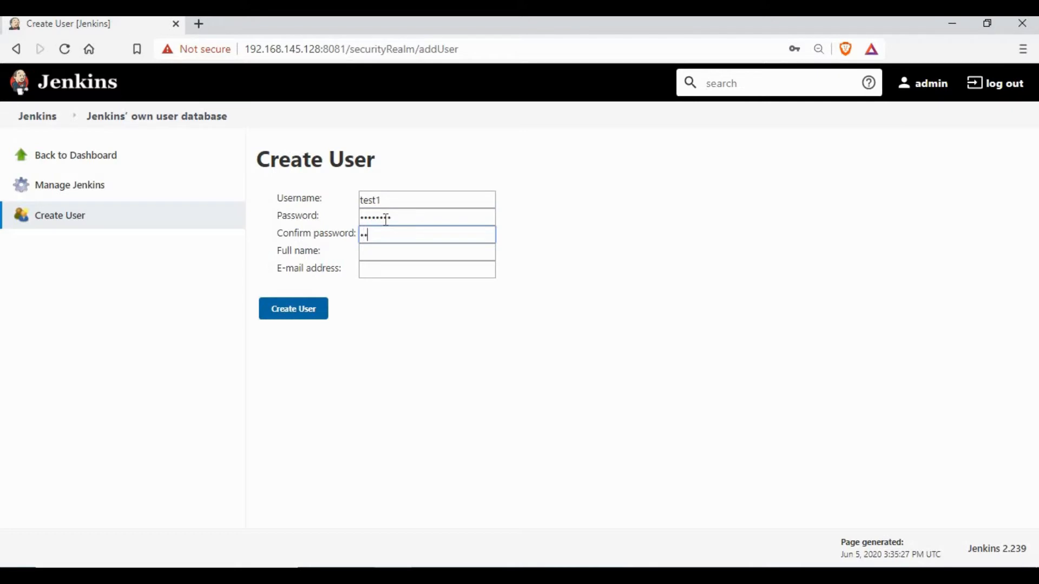
text(••••••••)
key(Tab)
text(test)
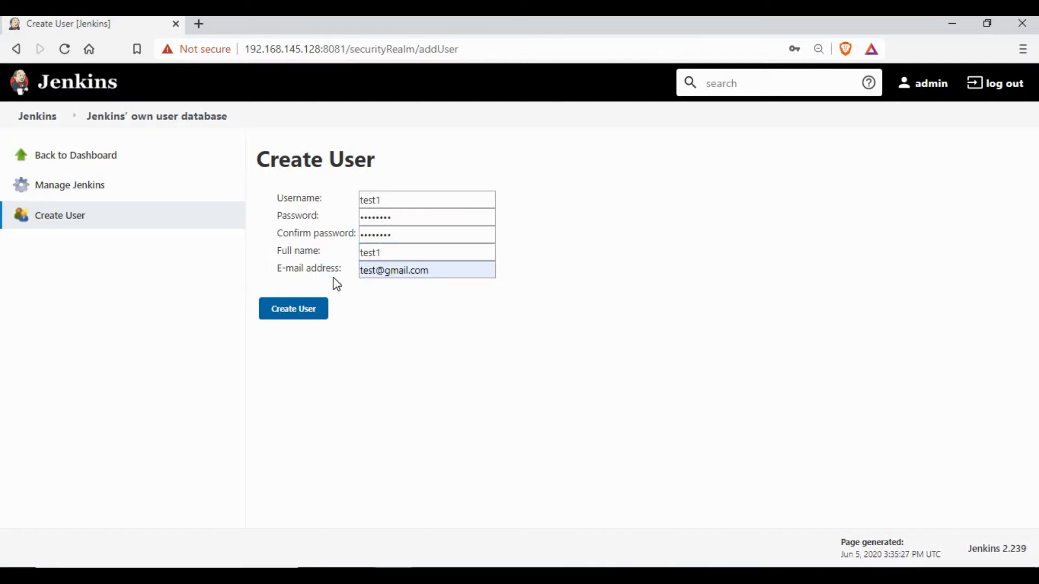
click(293, 315)
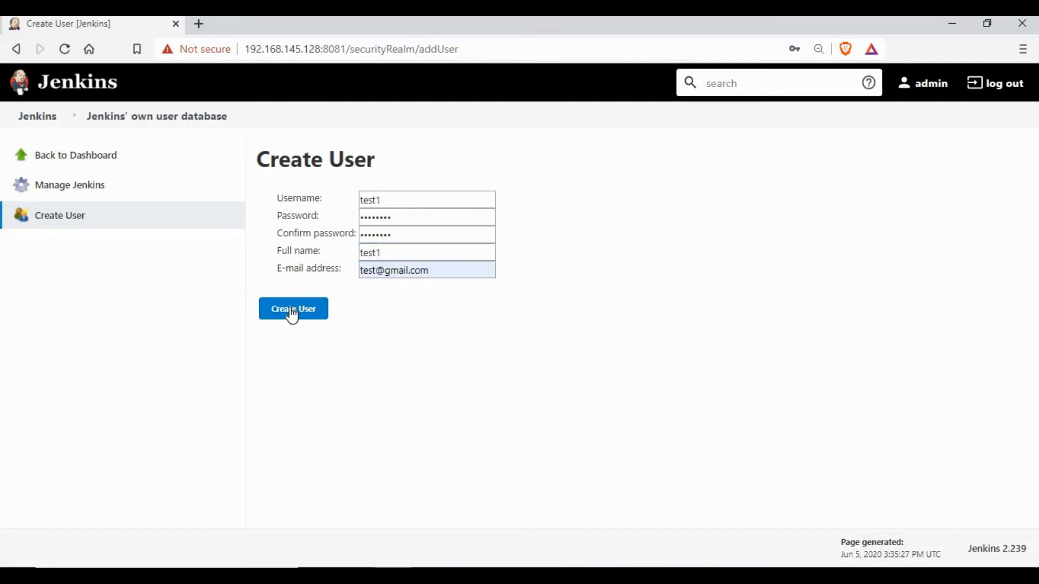
click(293, 315)
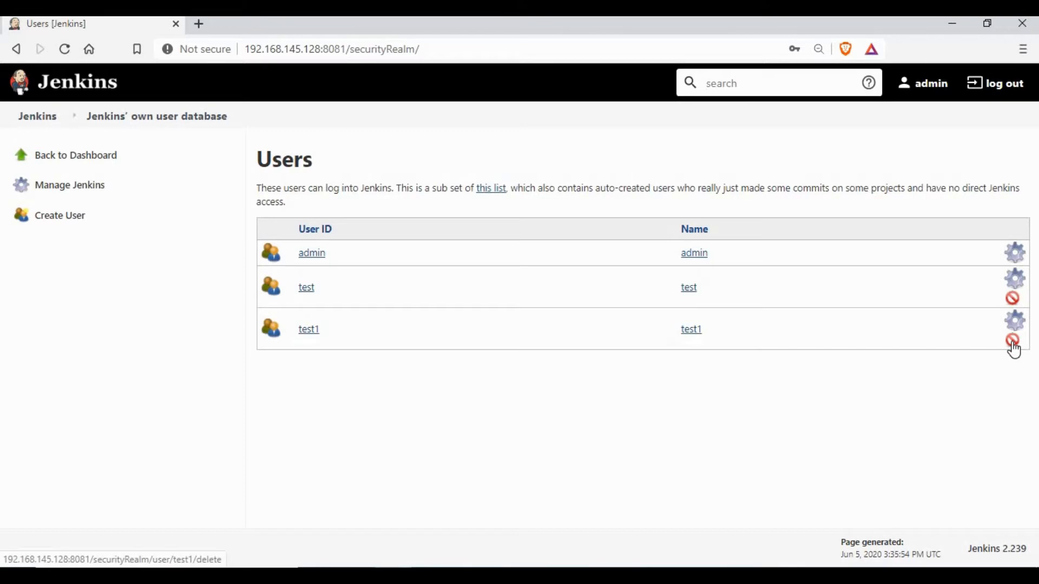
Delete the test1 user and open a blank Create User form
click(1012, 344)
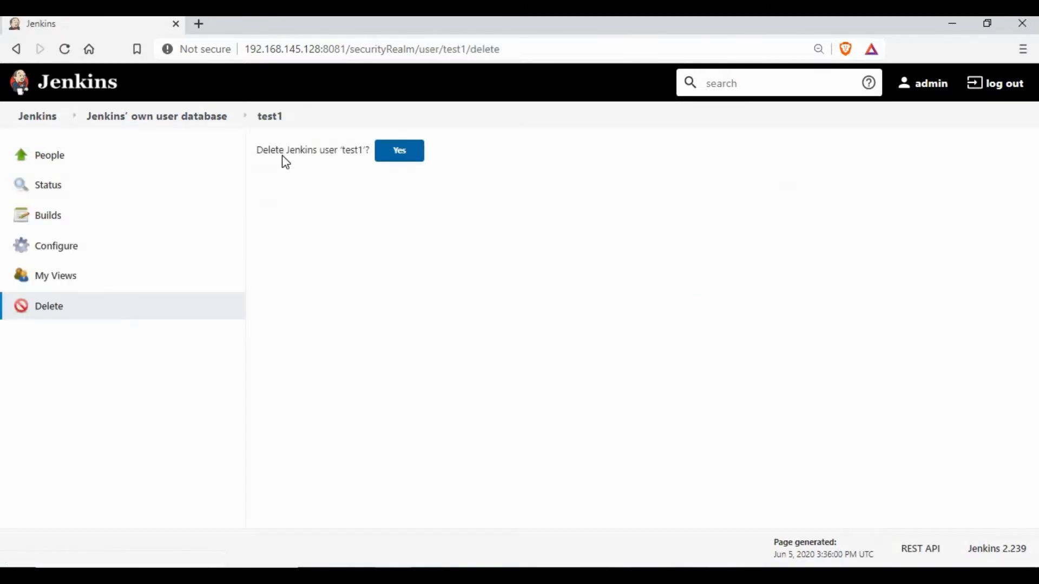
drag(335, 147, 256, 149)
click(394, 155)
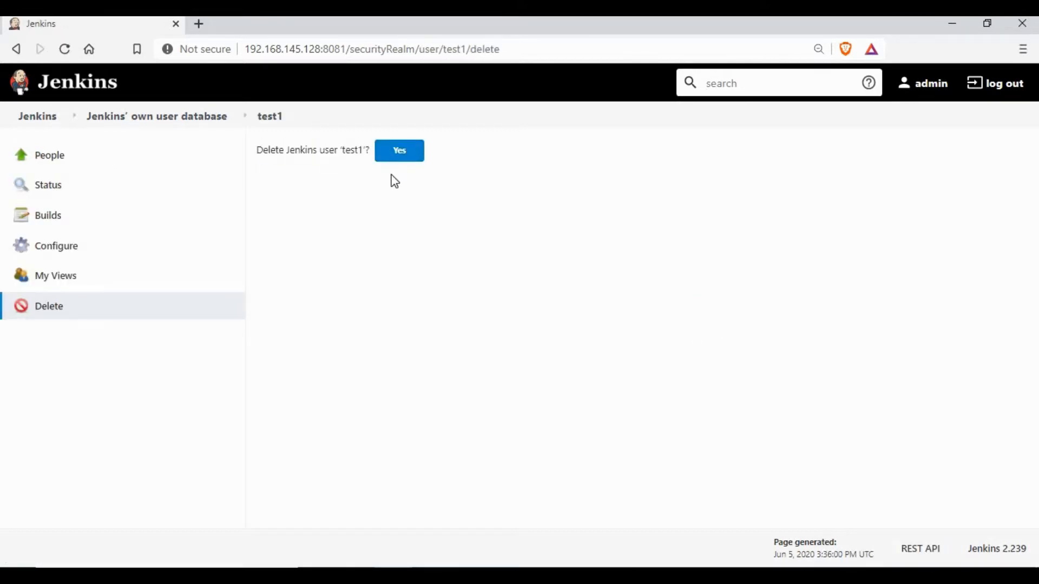
click(66, 216)
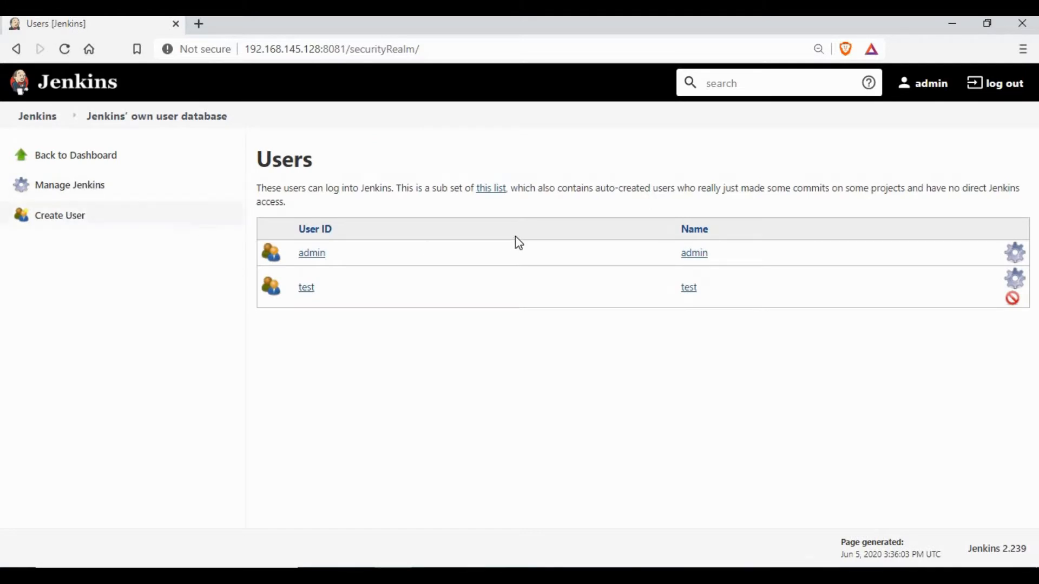
click(634, 217)
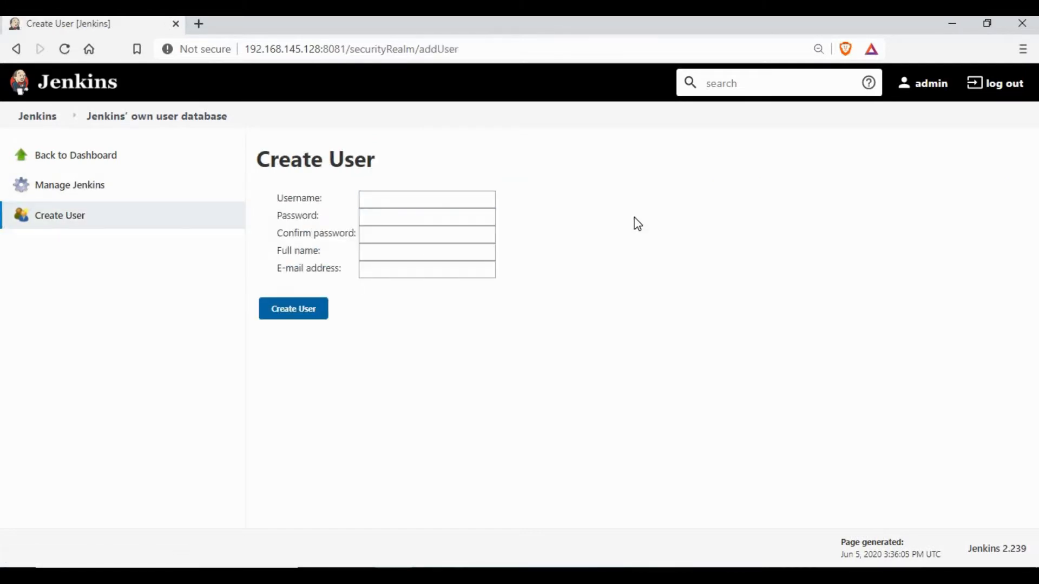
Recreate user test1 with its password, confirmation and autofilled e-mail address
click(401, 199)
text(test1)
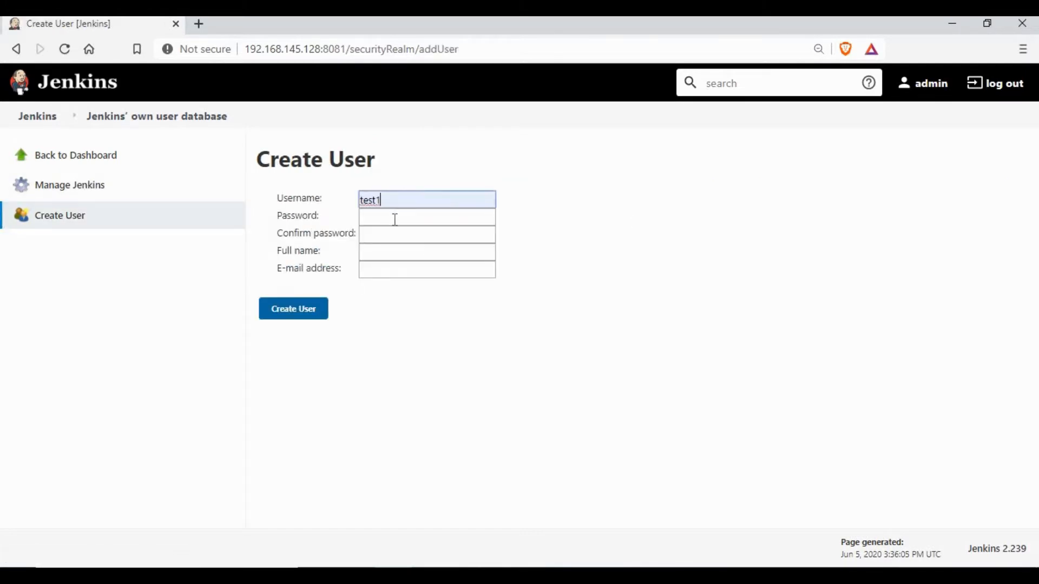
click(394, 219)
text(te)
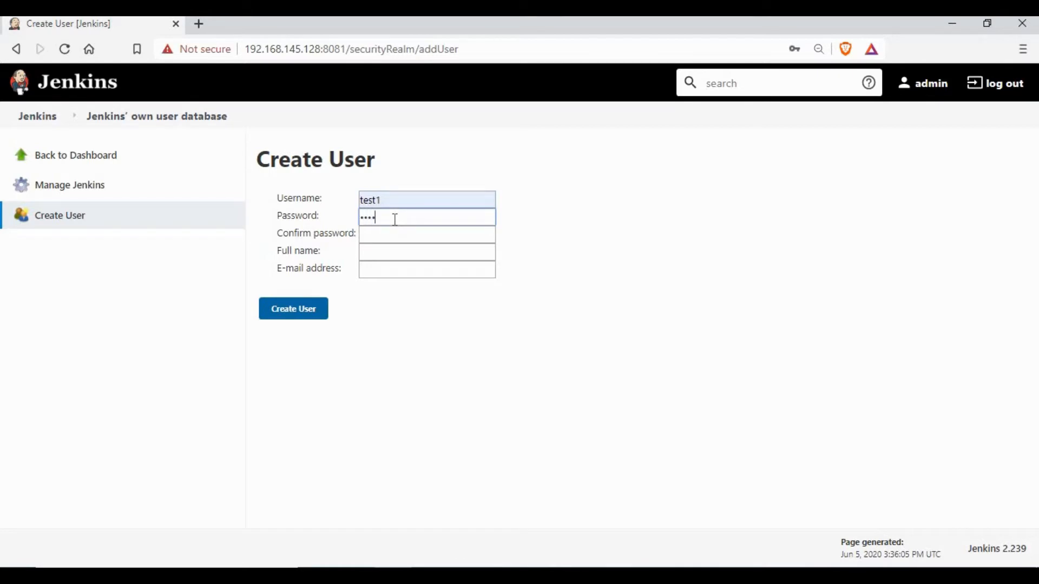
key(Tab)
key(Tab)
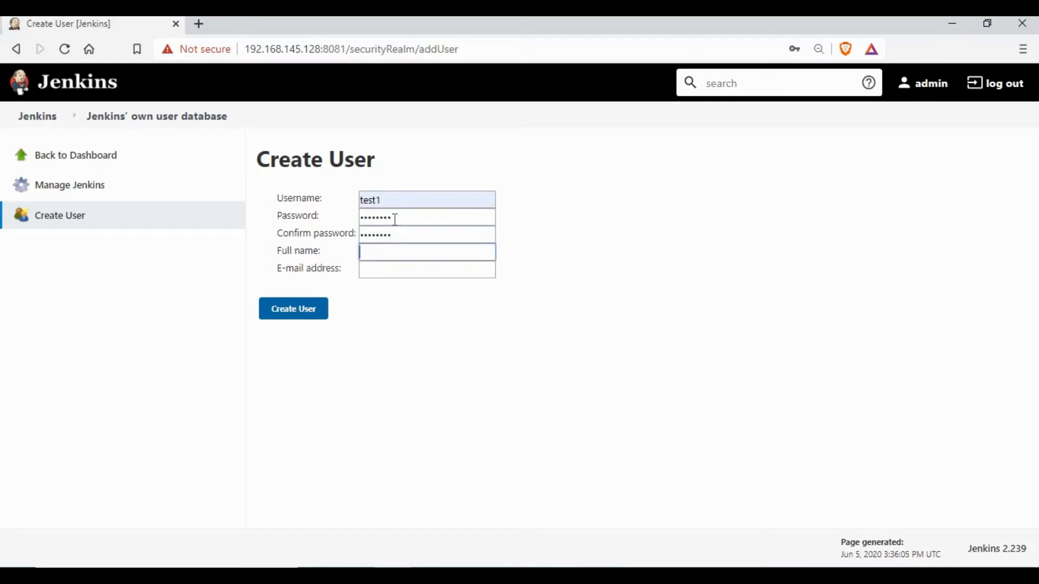
text(test1)
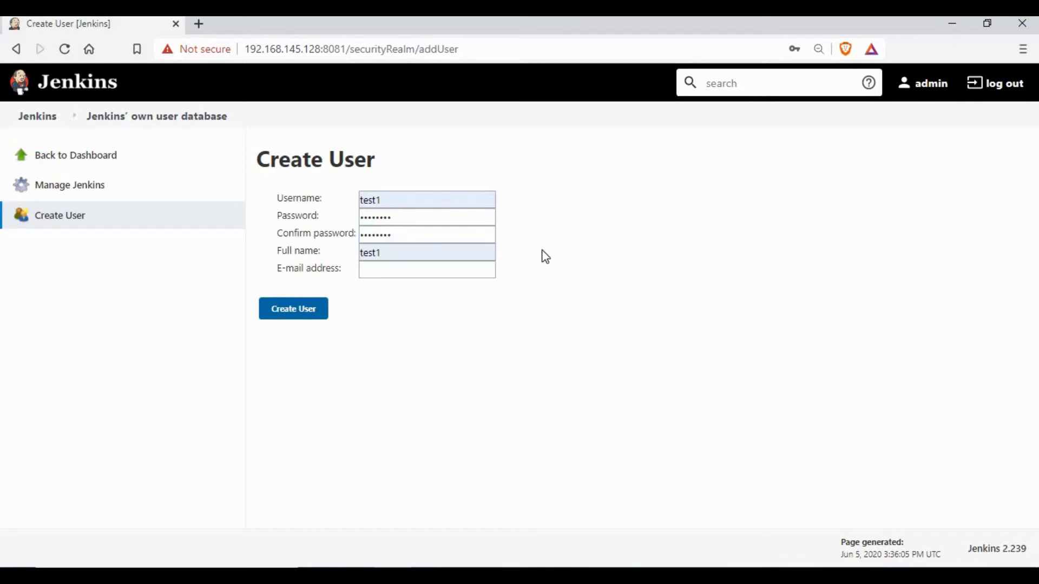
key(Tab)
click(465, 269)
click(309, 313)
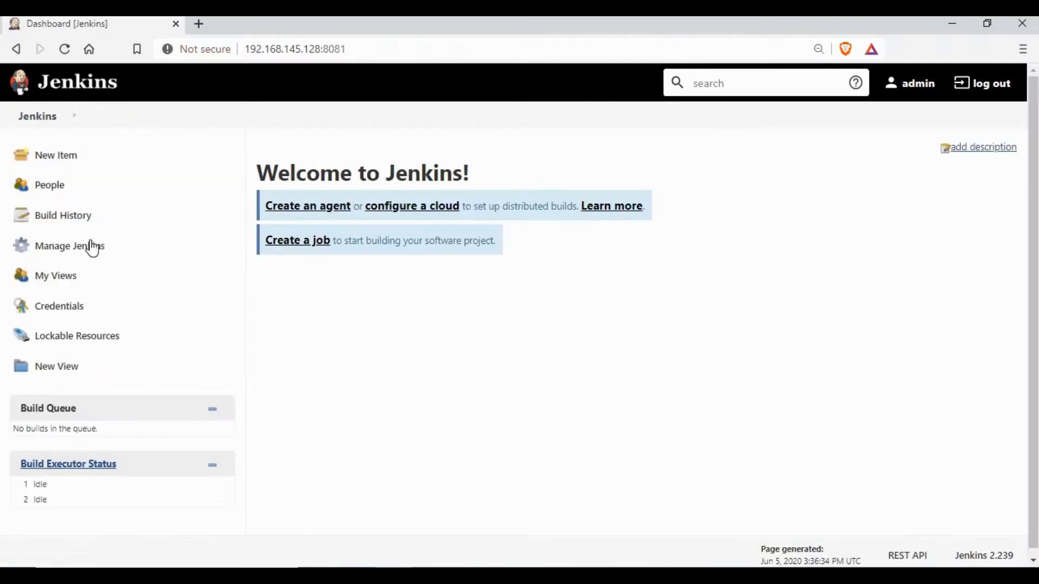
Open Configure Global Security and switch authorization to Matrix-based security
click(92, 246)
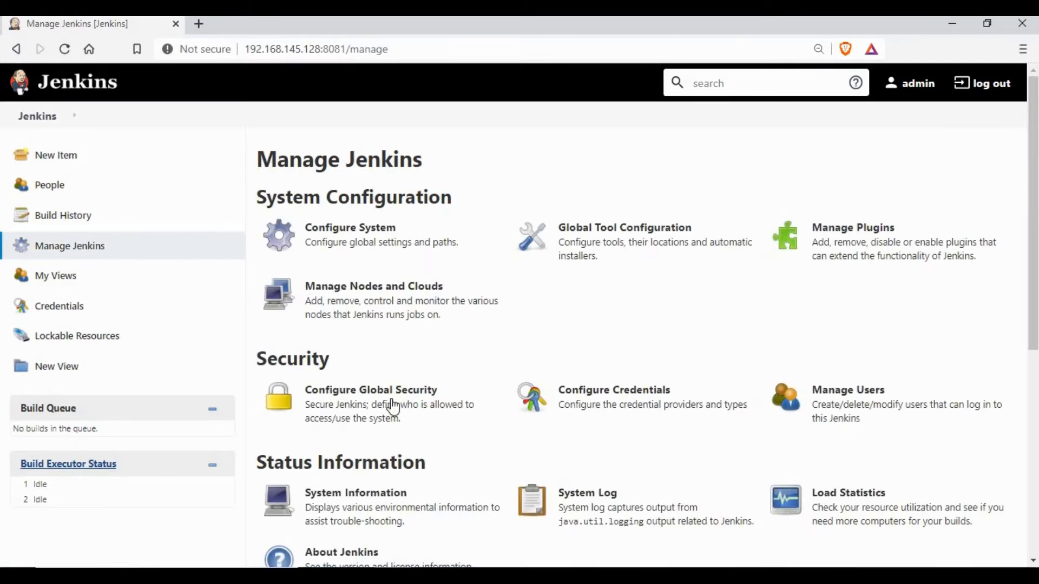
click(368, 399)
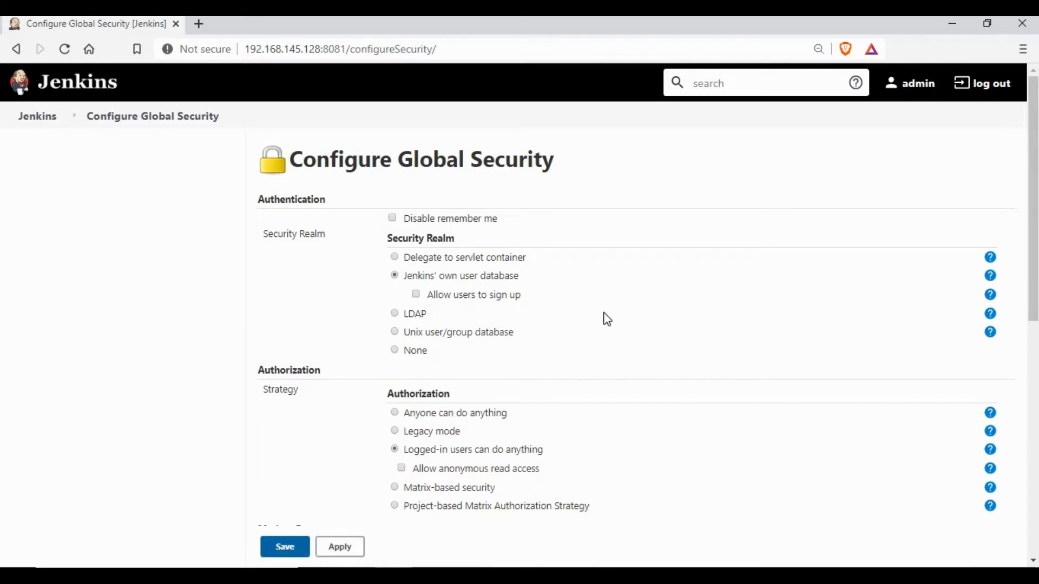
scroll(705, 347, down, 2)
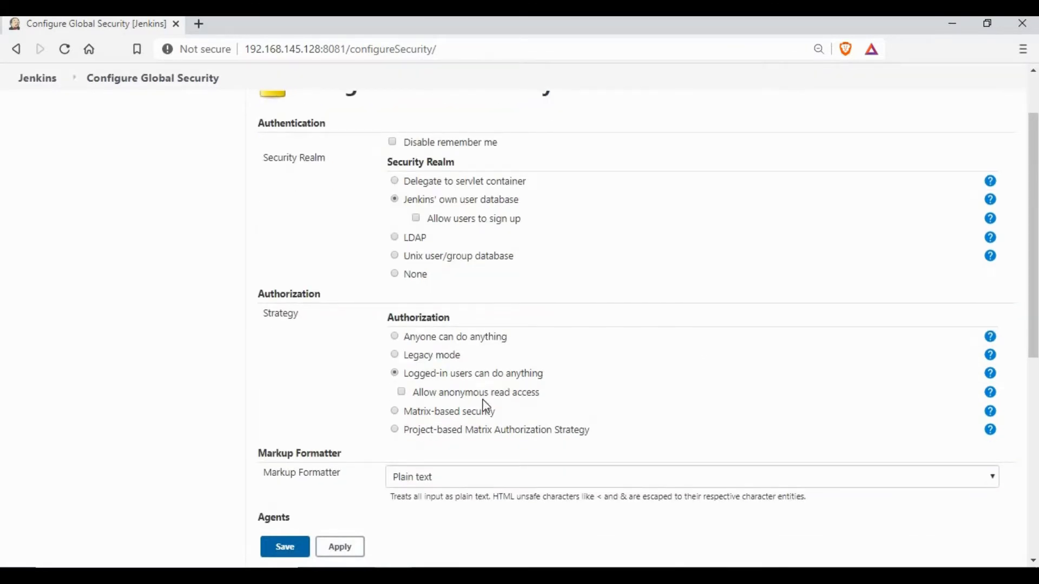
drag(404, 413, 497, 411)
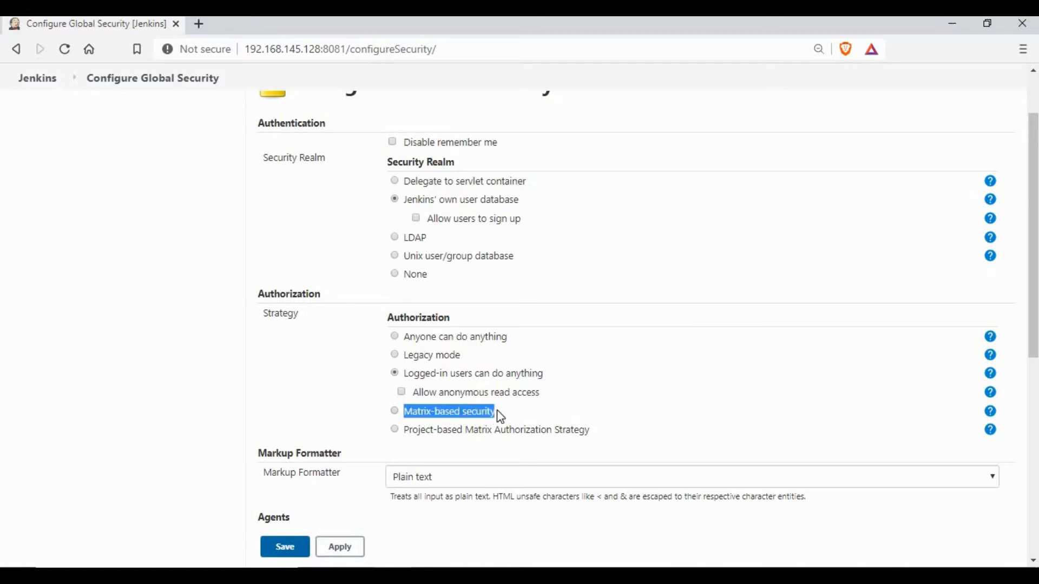
click(394, 411)
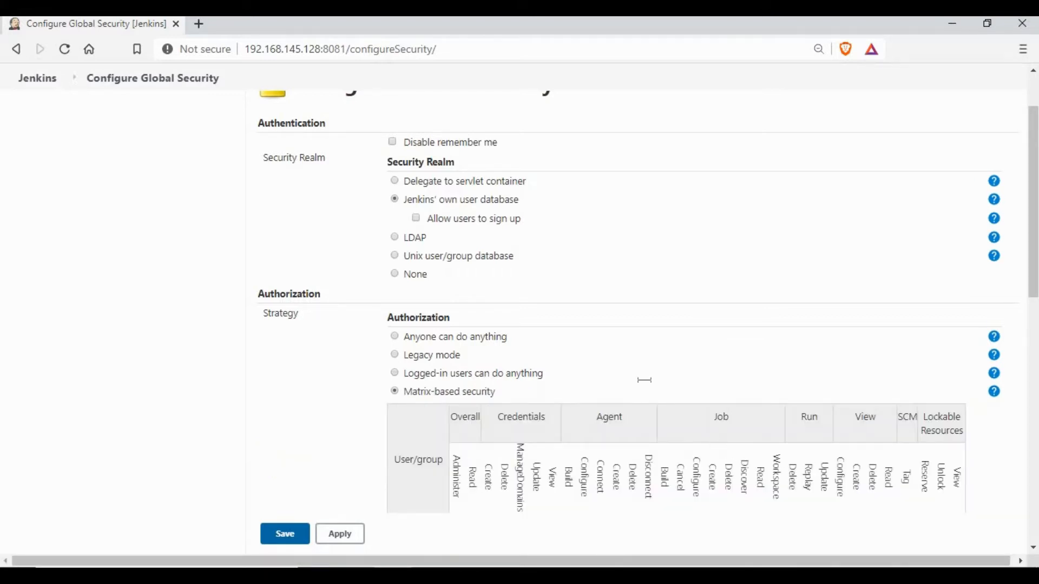
Inspect the Matrix-based permission table, then leave the page without saving
scroll(644, 380, down, 4)
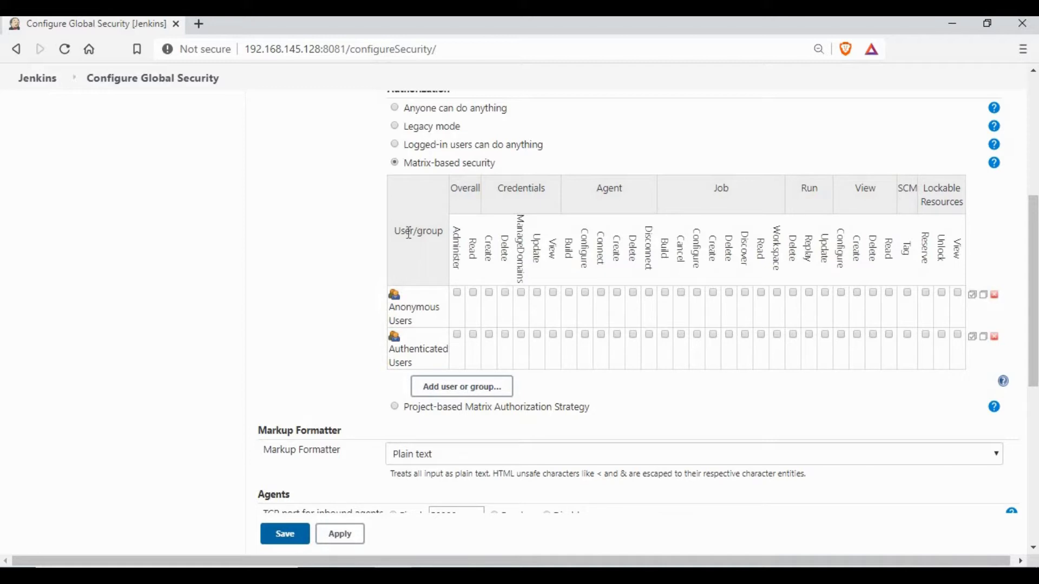
drag(394, 231, 442, 231)
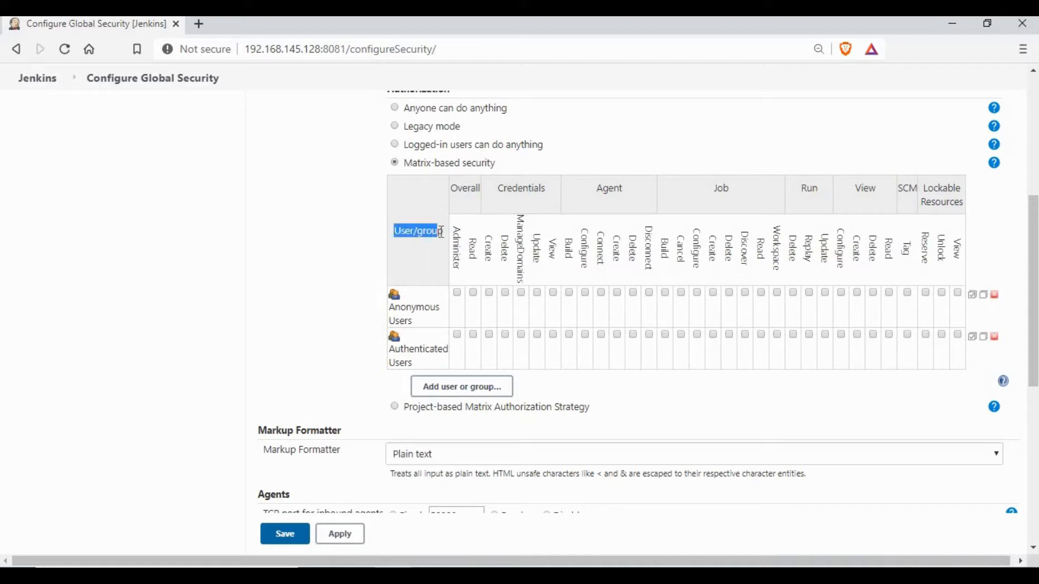
click(440, 231)
double_click(425, 235)
click(396, 239)
scroll(302, 309, up, 4)
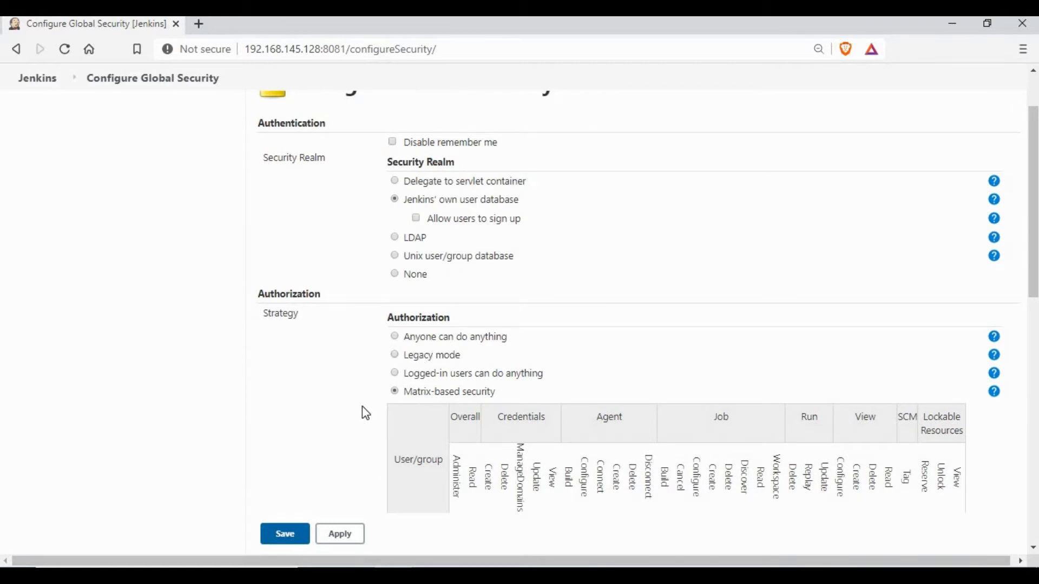
triple_click(497, 392)
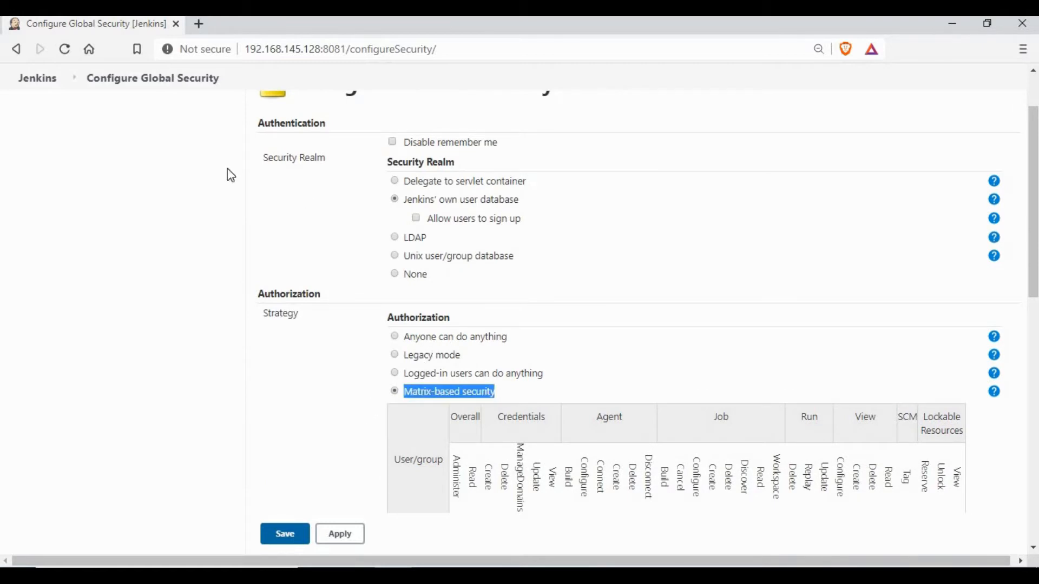
click(601, 134)
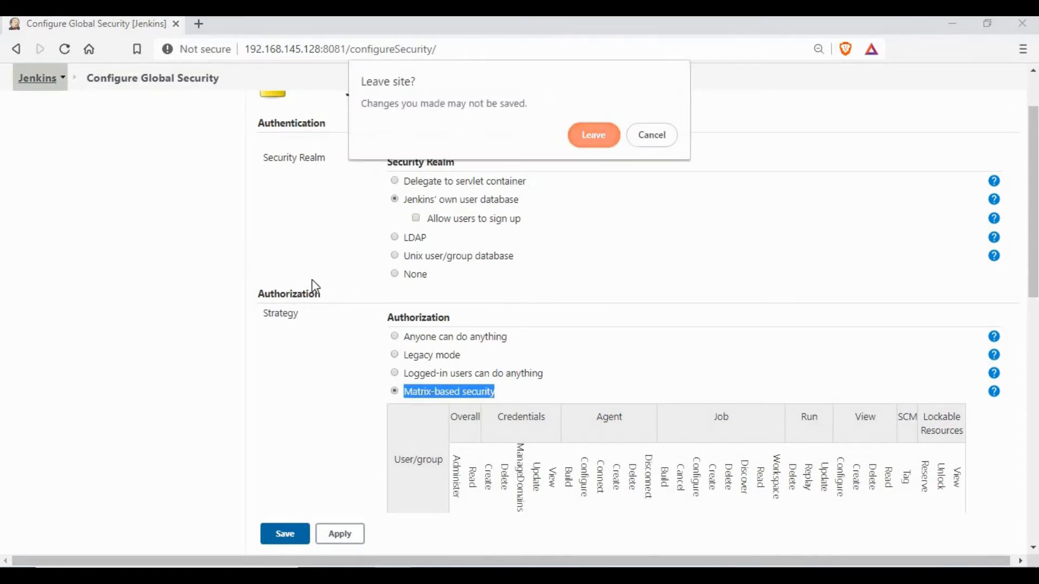
Find Matrix Authorization Strategy Plugin 2.6.1 among the installed plugins, then return to the dashboard
click(95, 253)
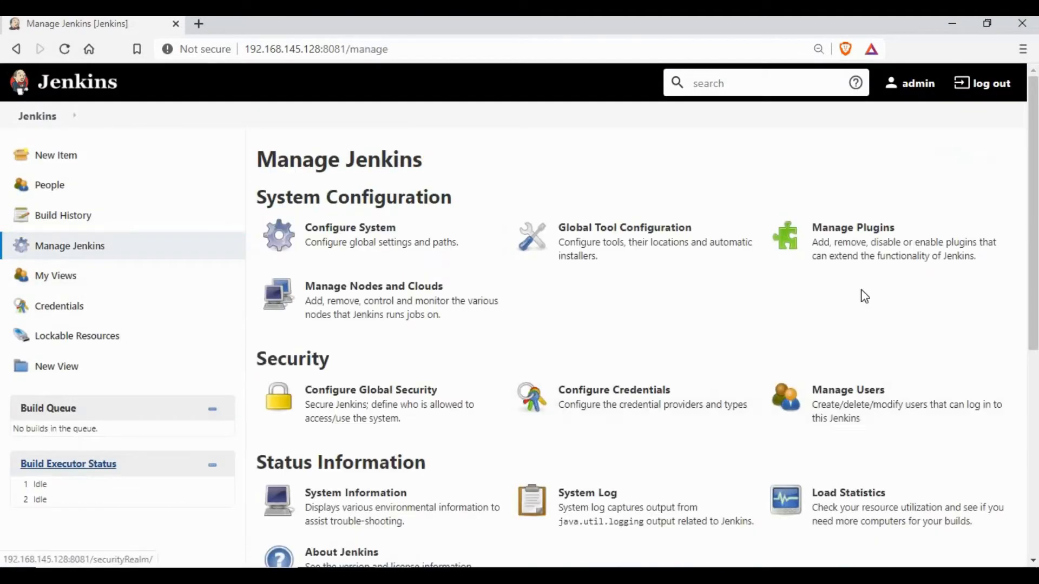
click(871, 252)
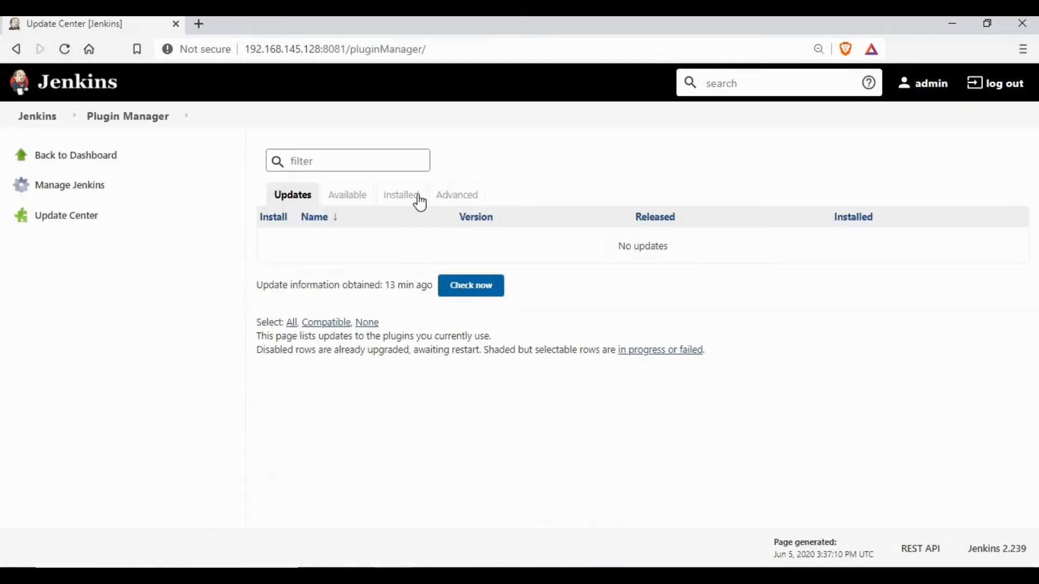
click(419, 202)
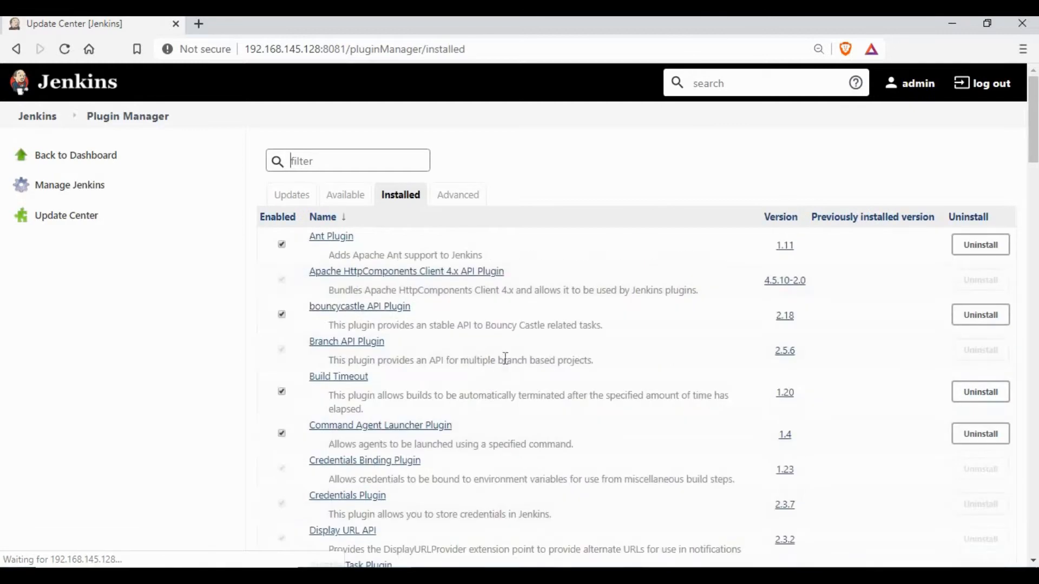
scroll(508, 360, down, 1)
scroll(510, 360, down, 9)
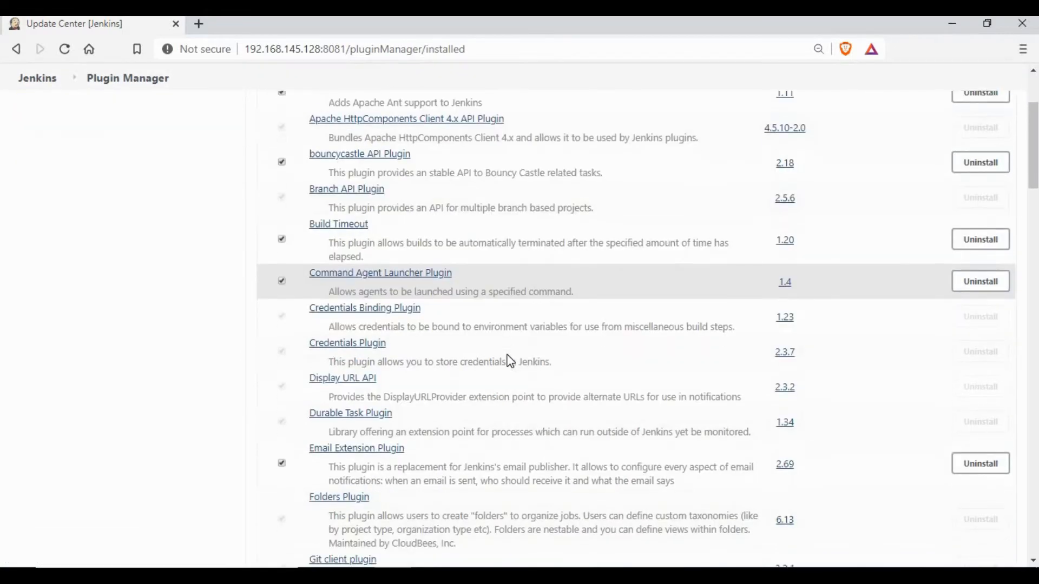
scroll(508, 360, down, 7)
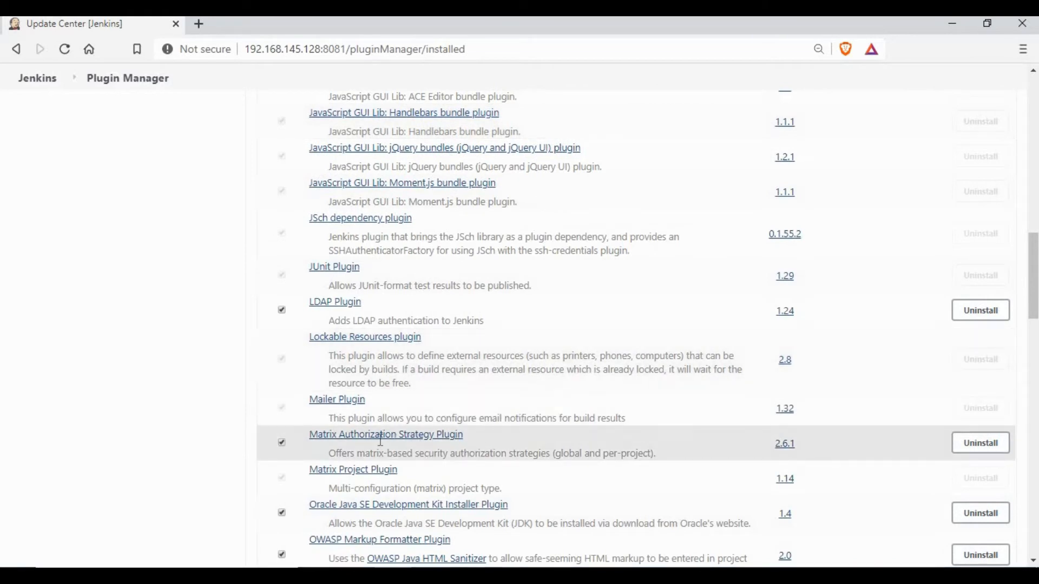
drag(463, 435, 313, 435)
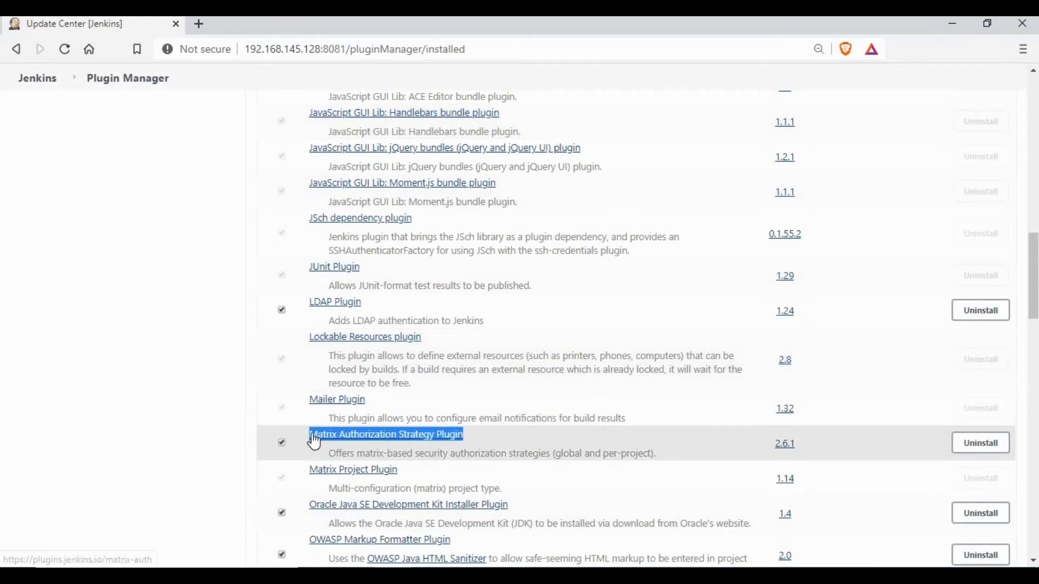
click(201, 377)
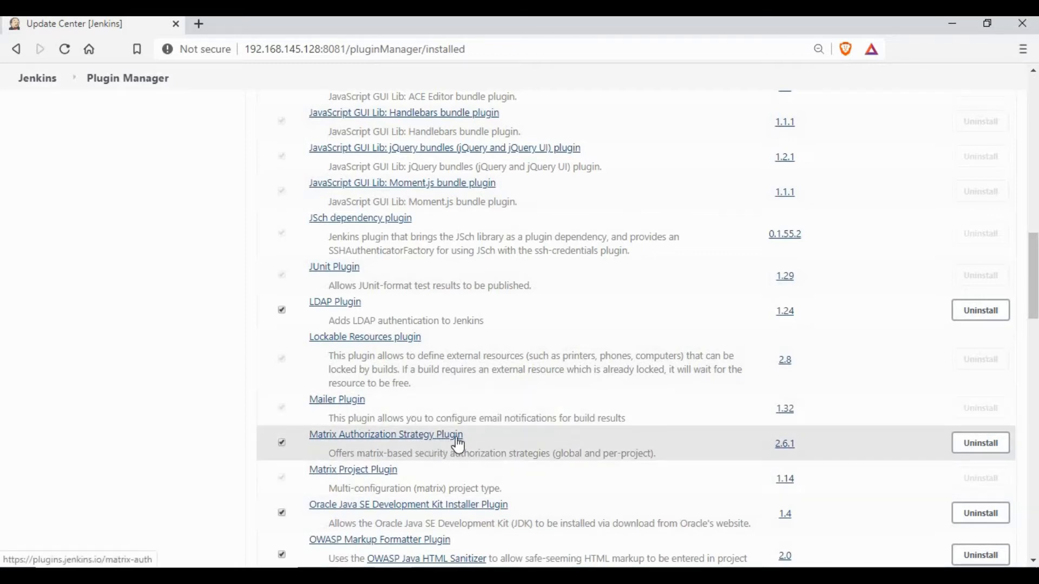
scroll(102, 139, up, 7)
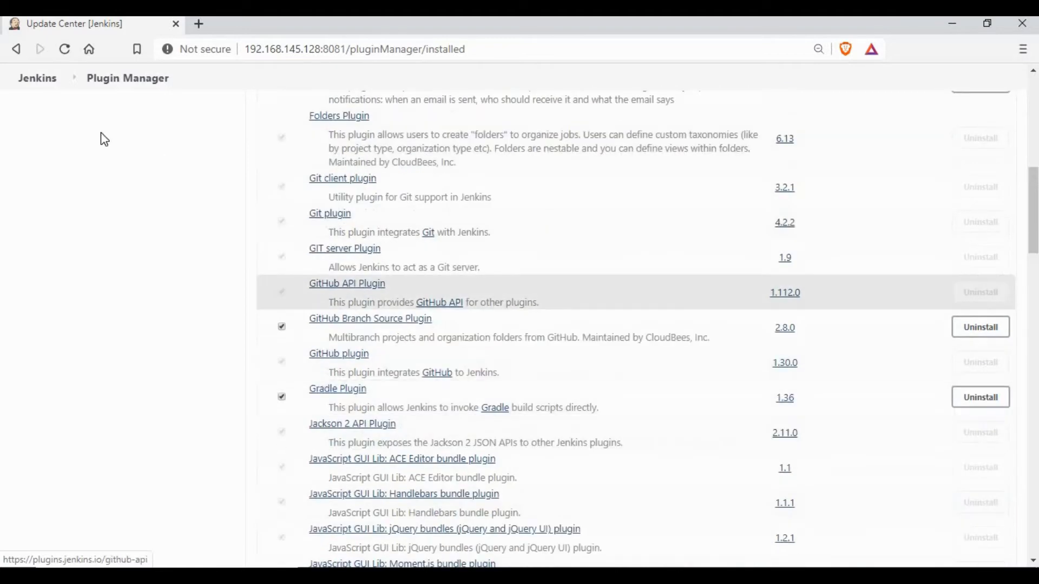
click(46, 86)
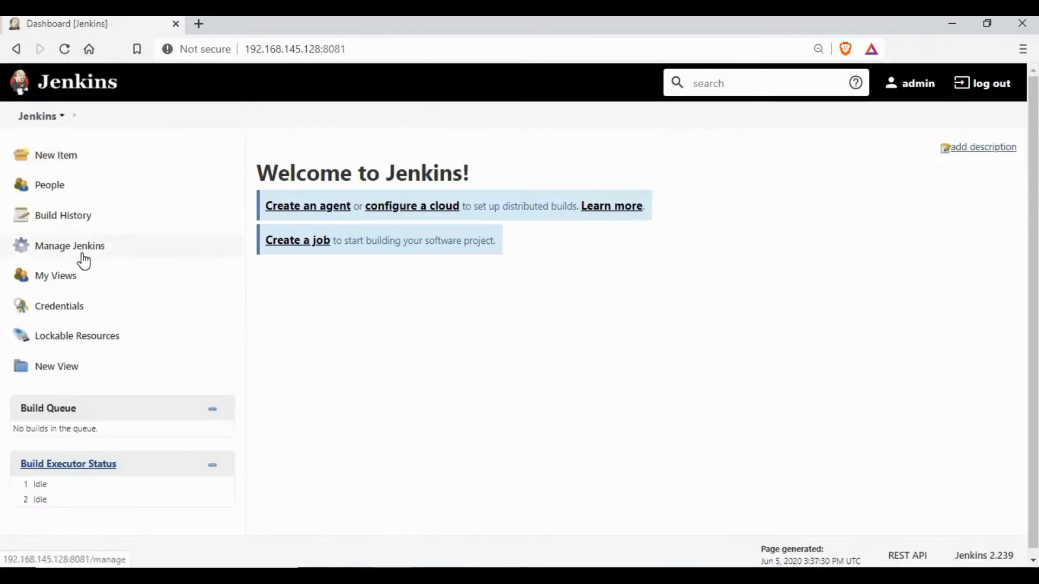
In Matrix-based security, add user Admin and tick Overall/Administer to grant full rights
click(78, 250)
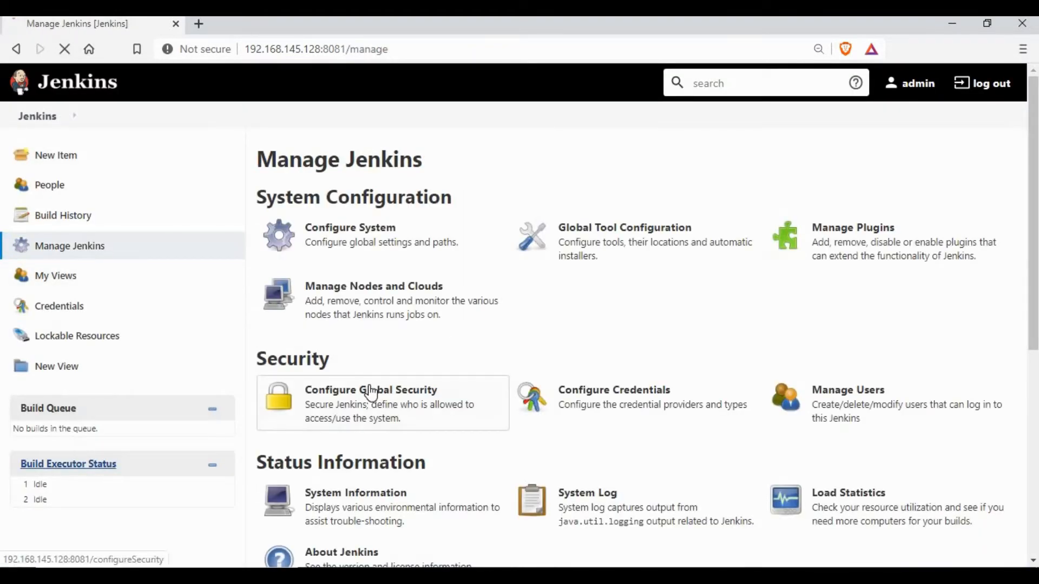
click(371, 393)
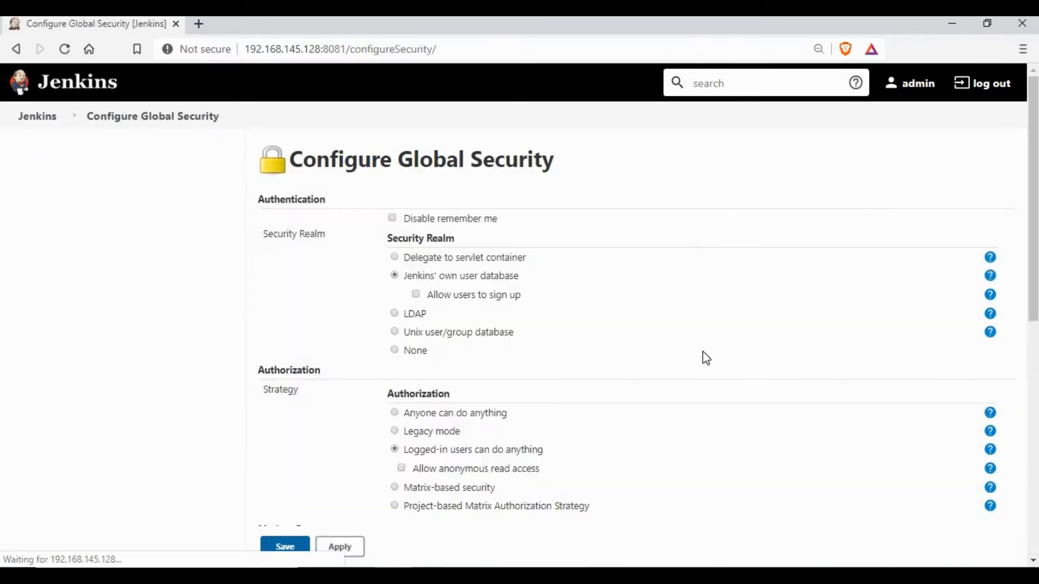
scroll(703, 355, down, 8)
scroll(709, 357, up, 8)
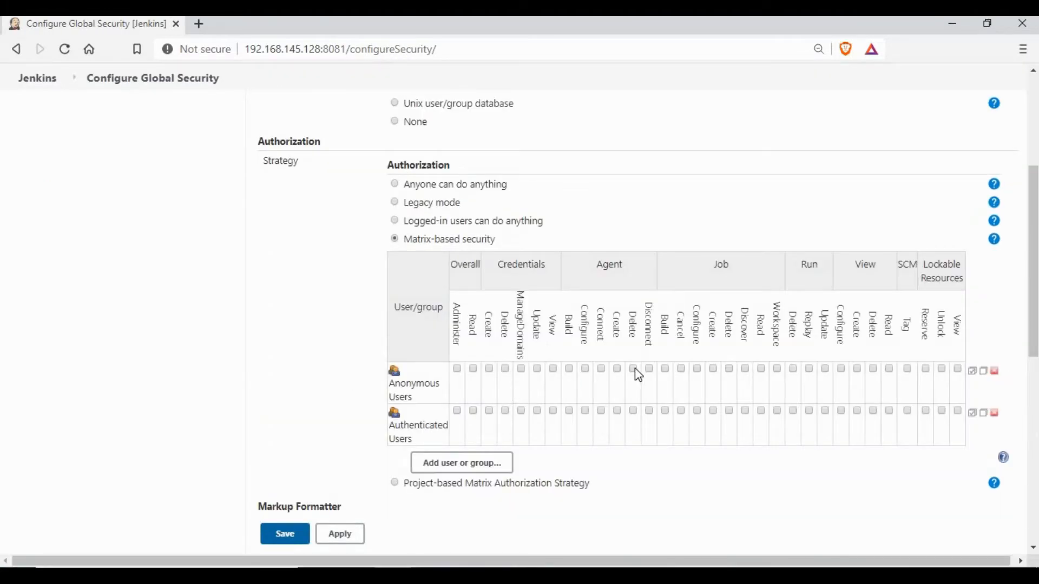
scroll(638, 374, down, 3)
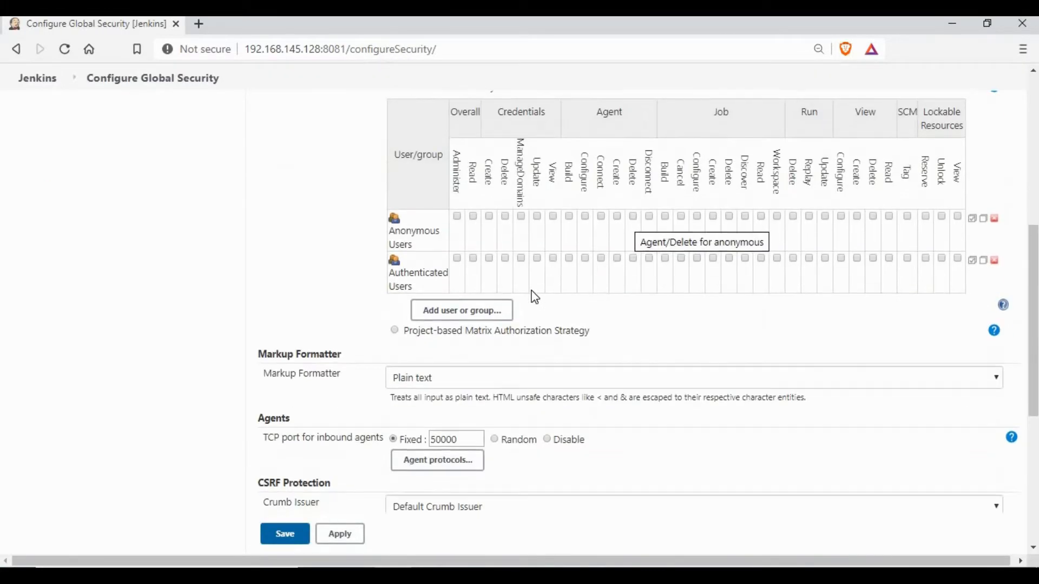
click(474, 312)
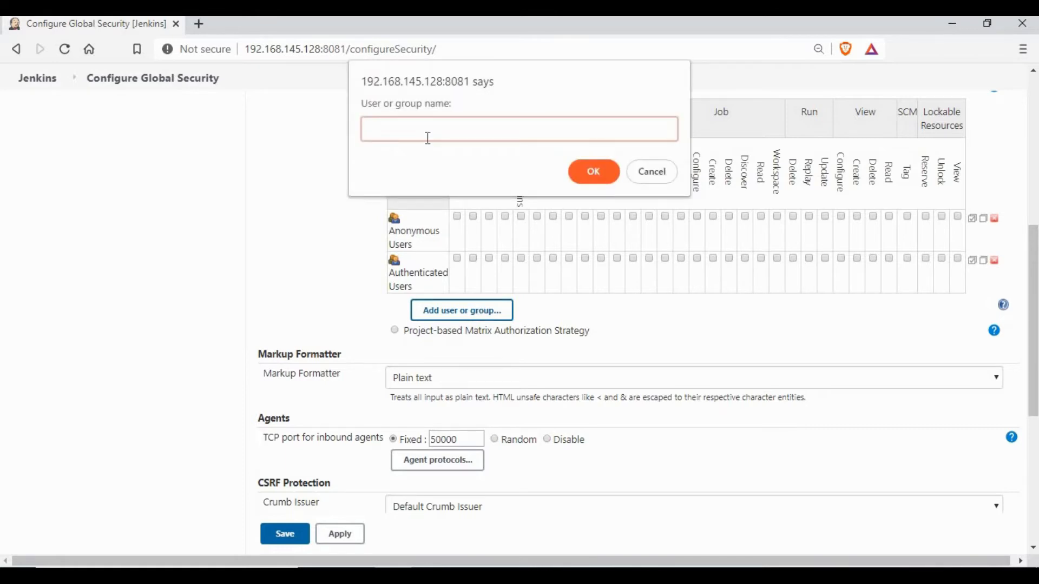
text(Admin)
click(601, 174)
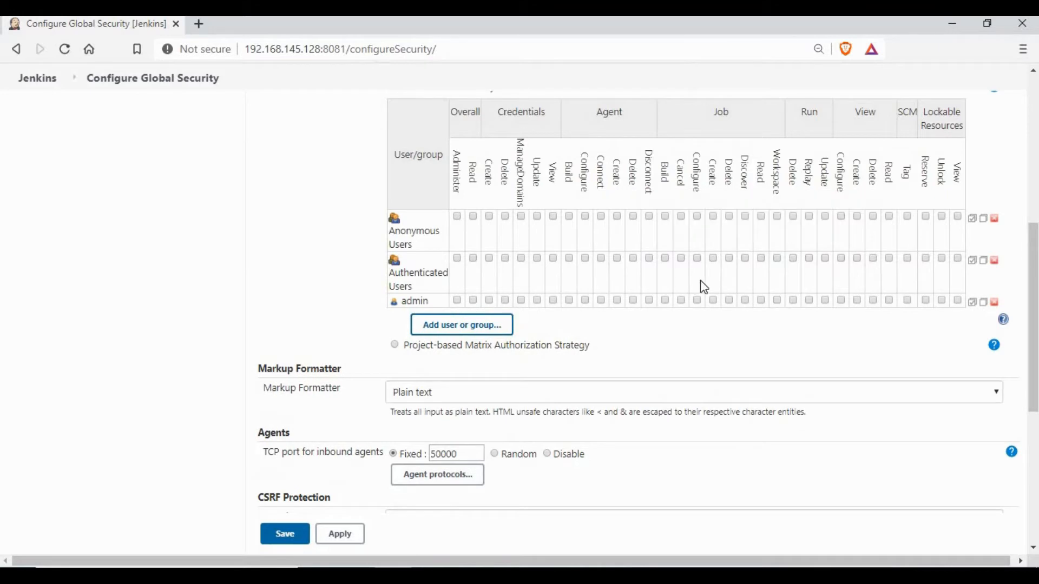
click(457, 300)
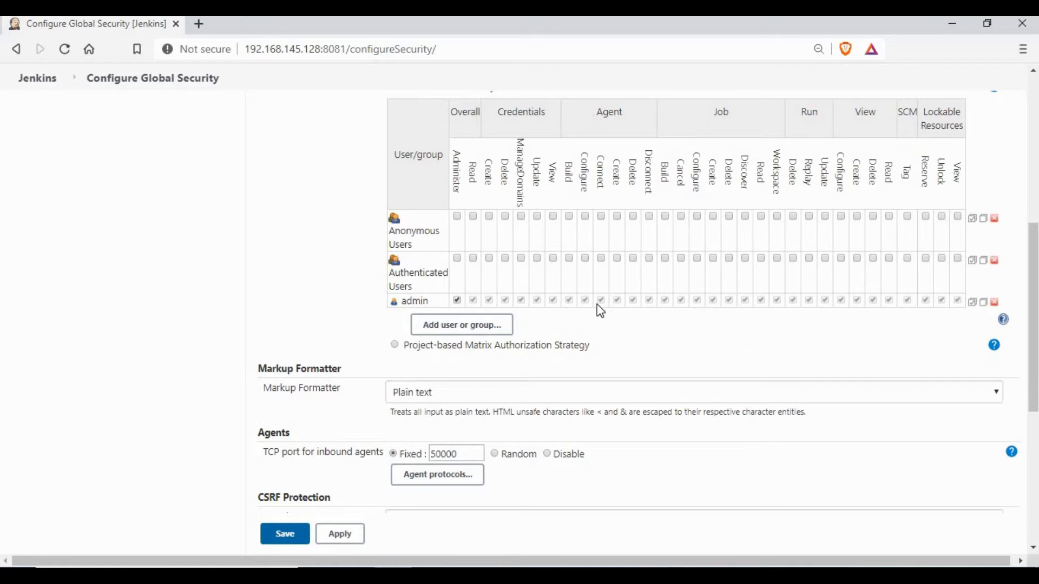
Add test with Overall Read, View Read, Credentials View and Lockable Resources View, then save
click(461, 327)
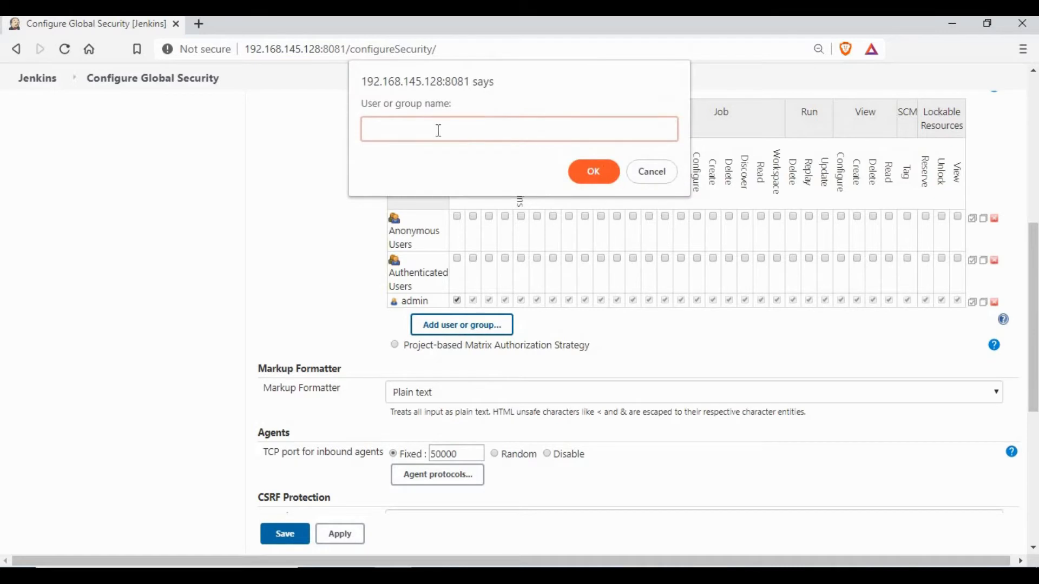
text(test)
click(599, 178)
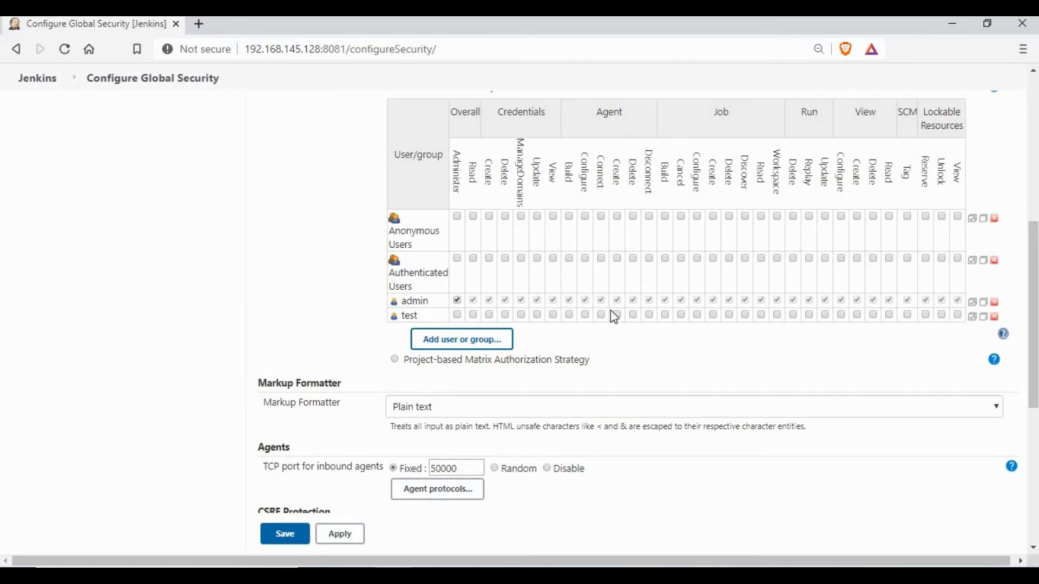
click(475, 315)
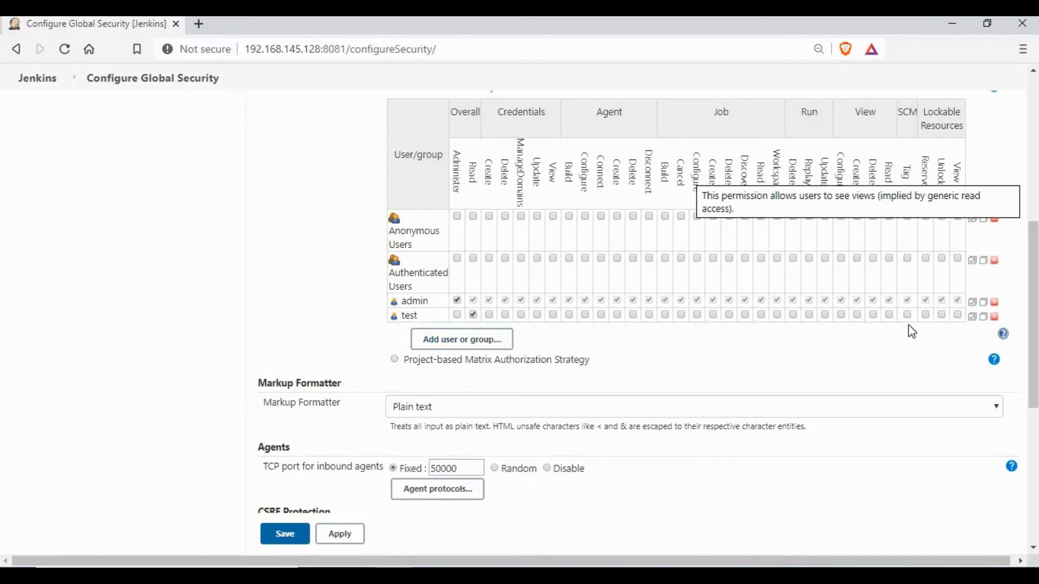
click(889, 315)
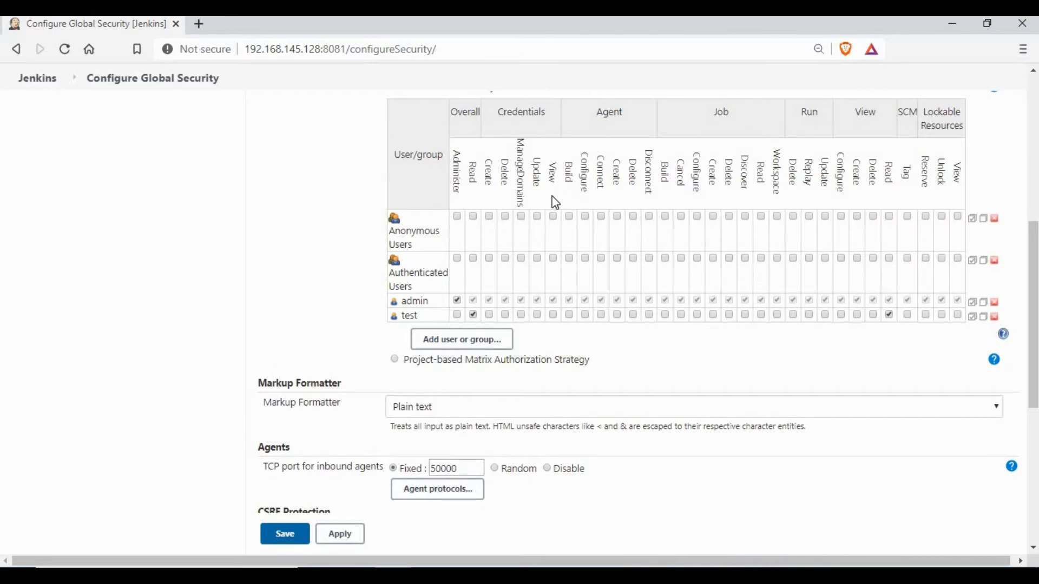
click(554, 315)
click(957, 315)
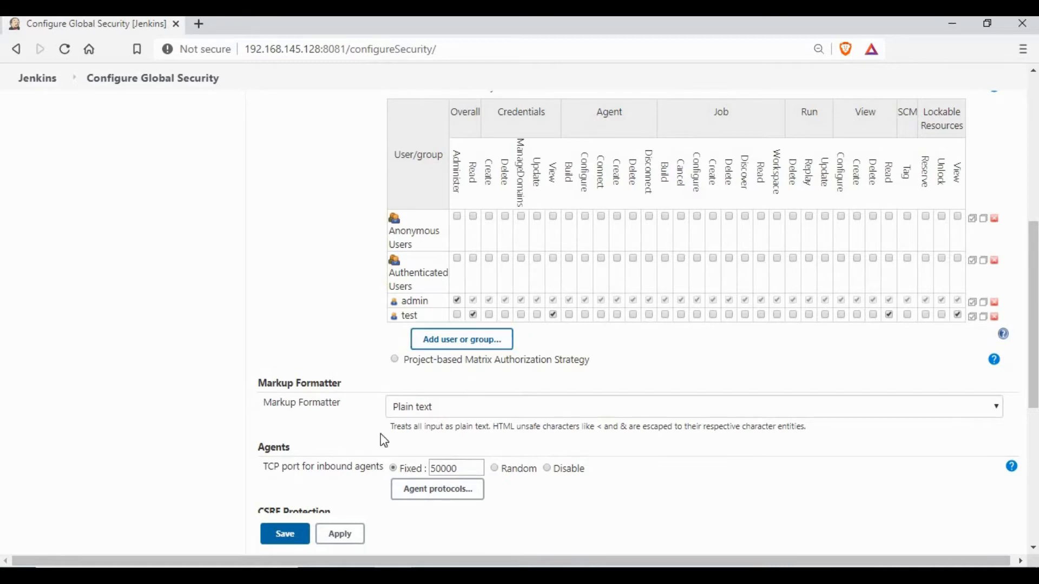
click(288, 533)
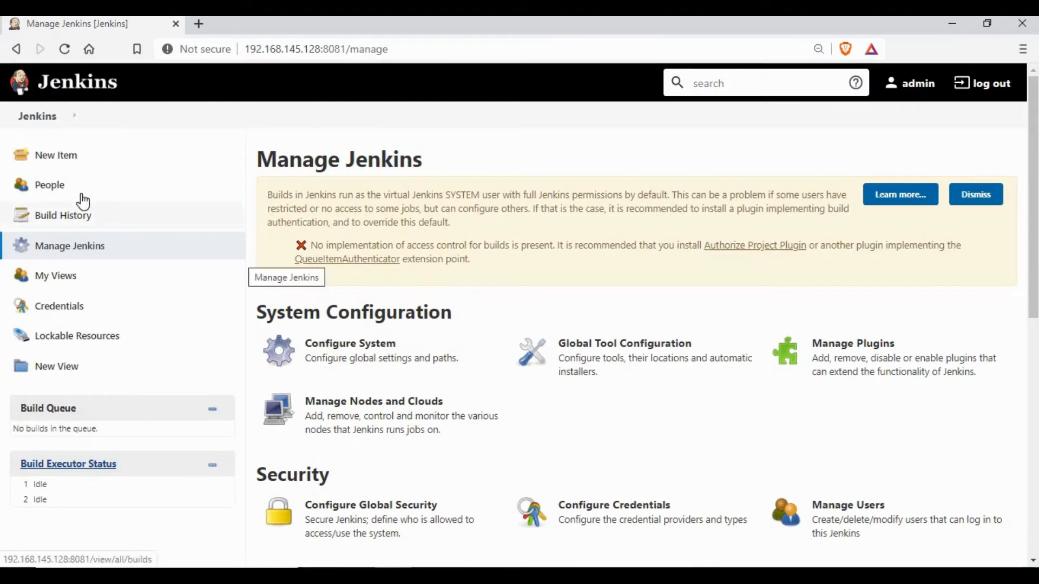
Create the freestyle project Job1 with its default configuration and return to the dashboard
click(48, 118)
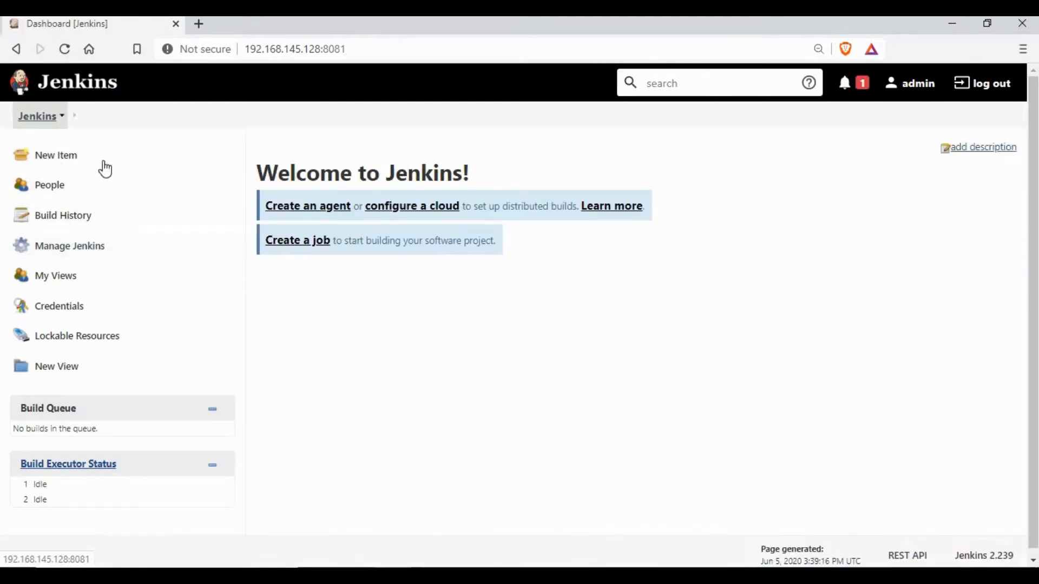
click(52, 163)
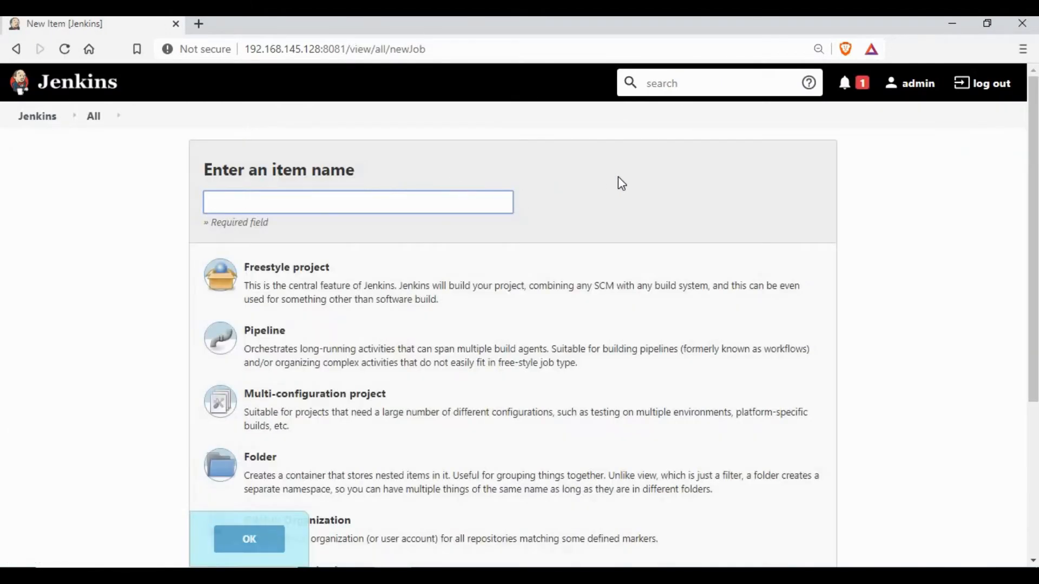
text(Job1)
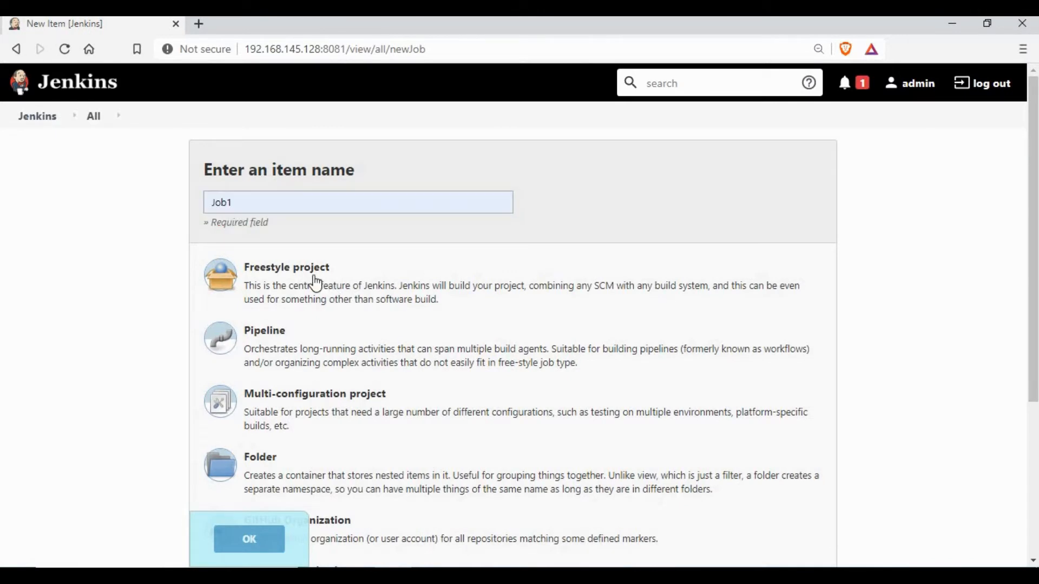
click(318, 284)
click(250, 539)
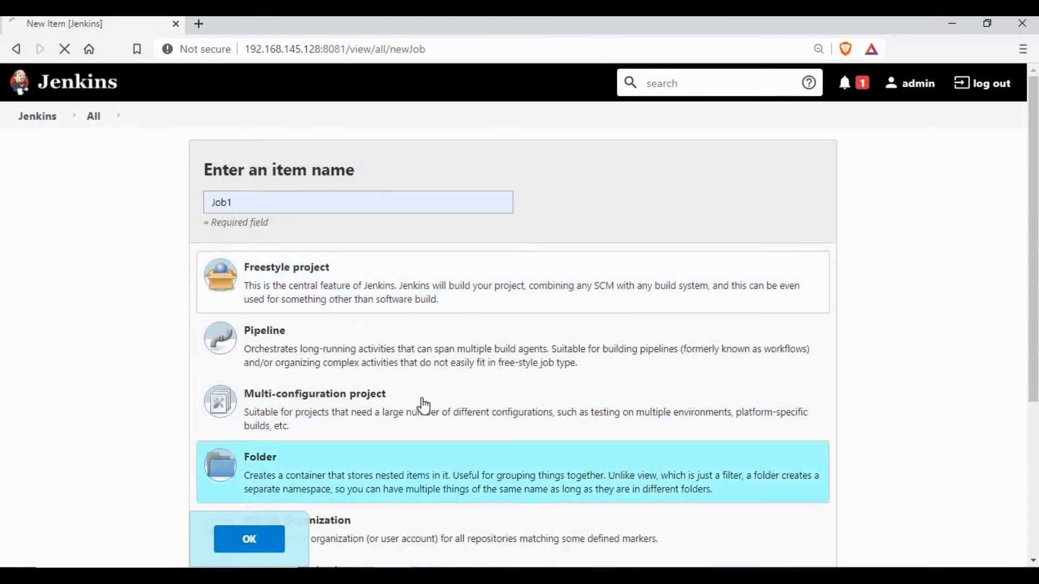
scroll(470, 343, down, 5)
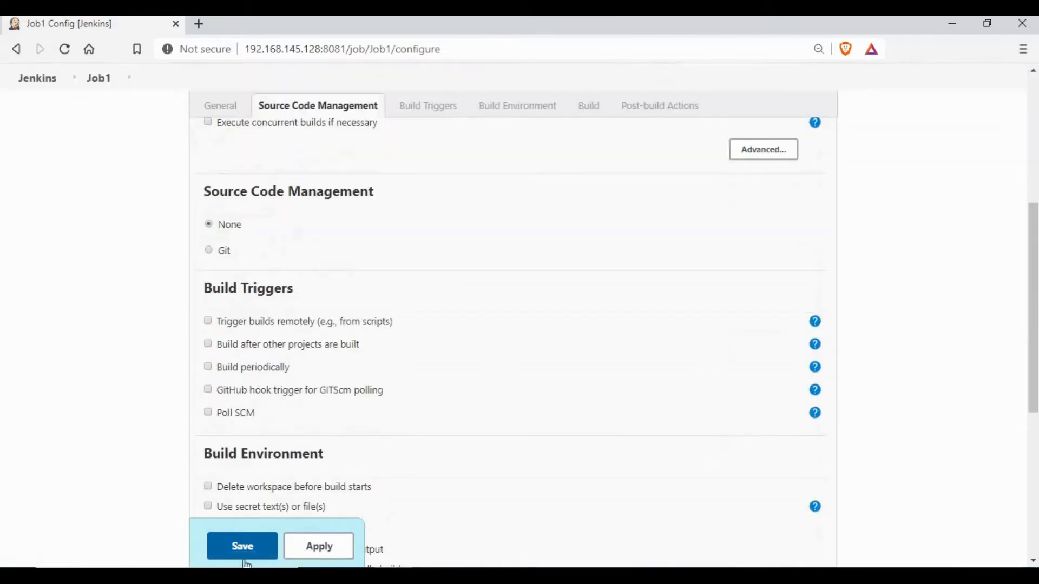
click(242, 559)
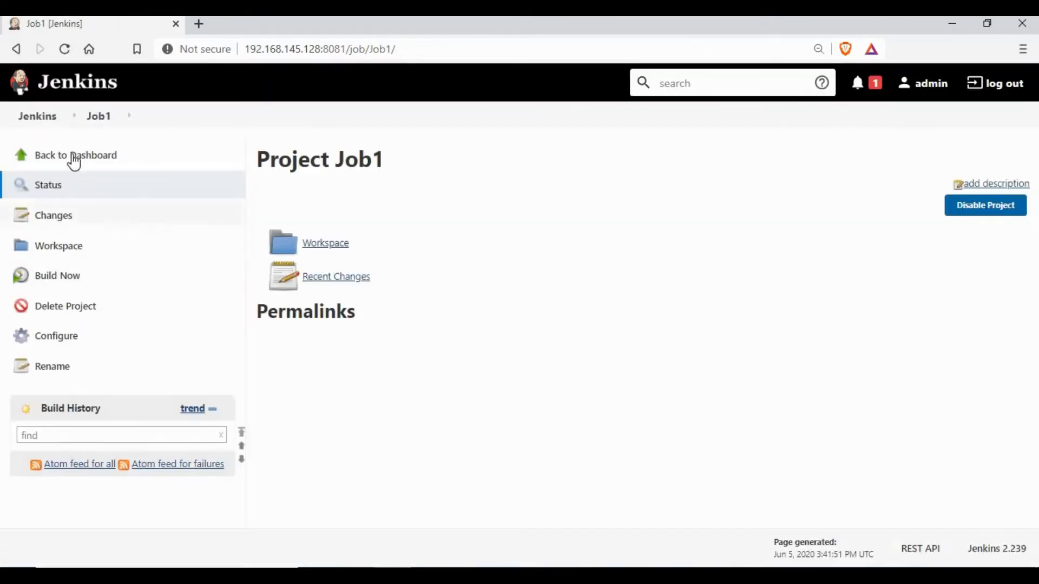
click(136, 157)
Create a second freestyle project, Job2, saving its default configuration
click(63, 156)
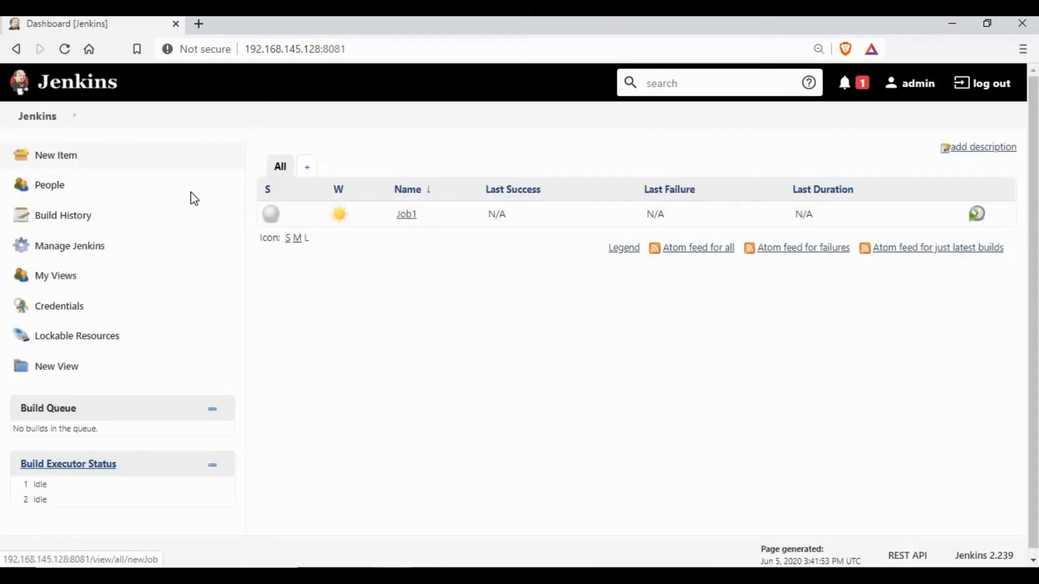
click(571, 212)
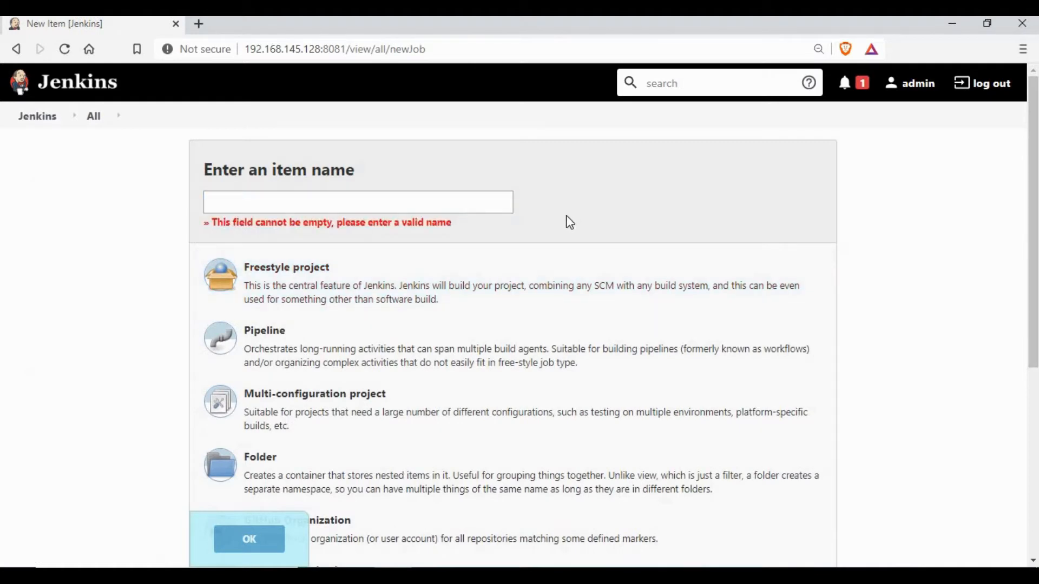
click(373, 206)
text(Job2)
click(277, 287)
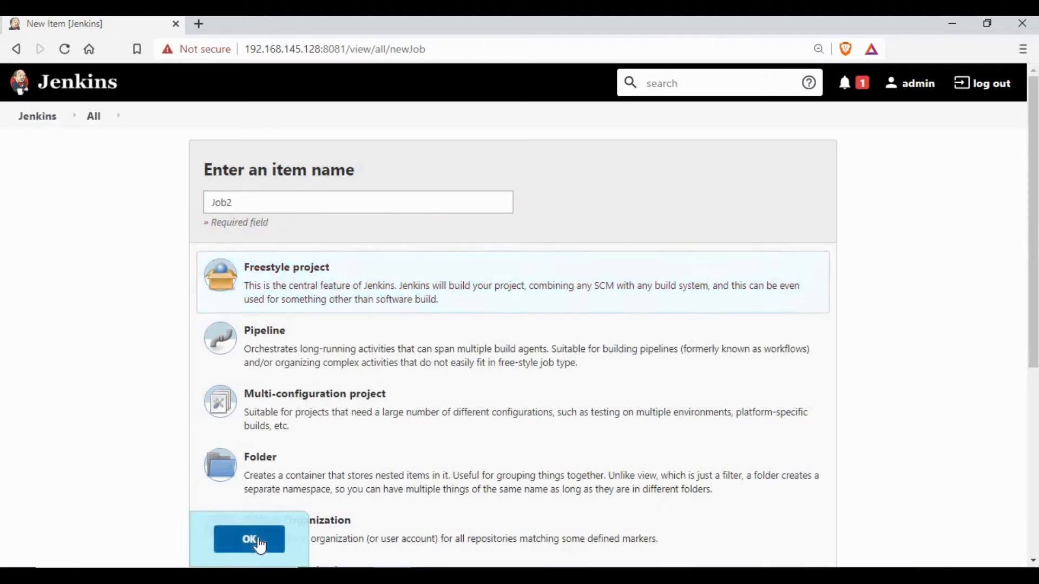
click(254, 539)
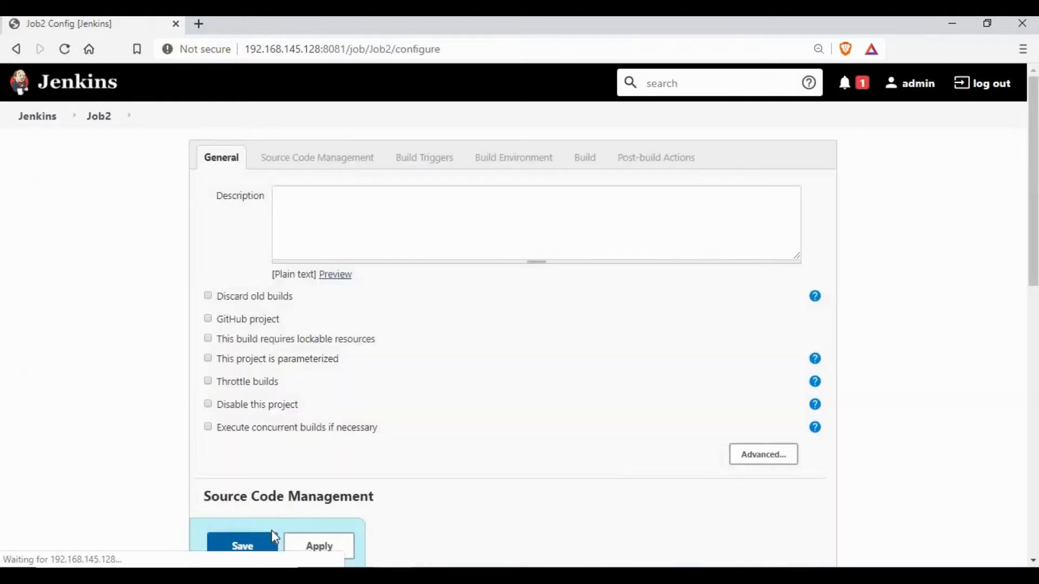
click(250, 548)
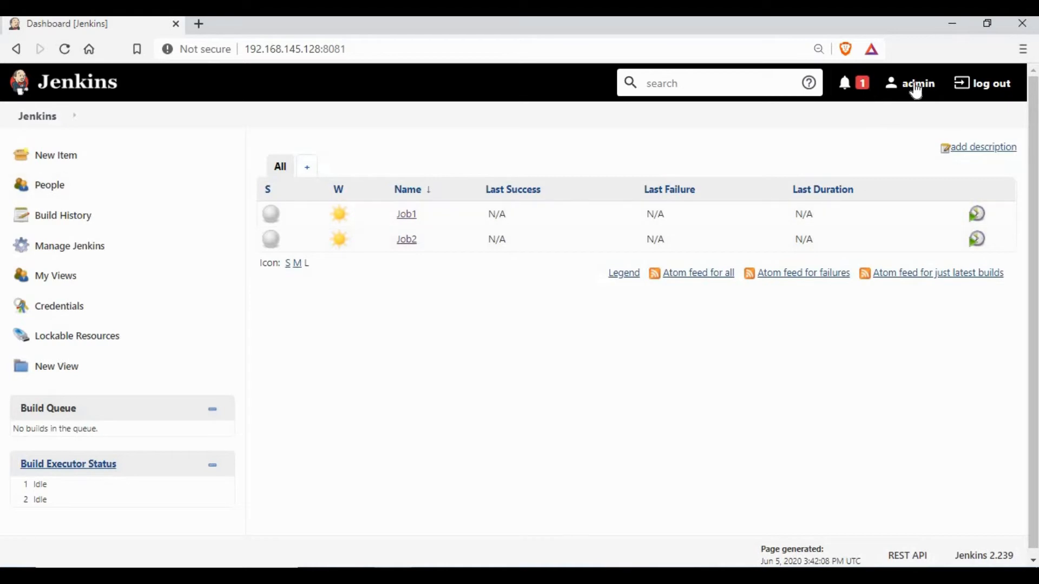
click(77, 256)
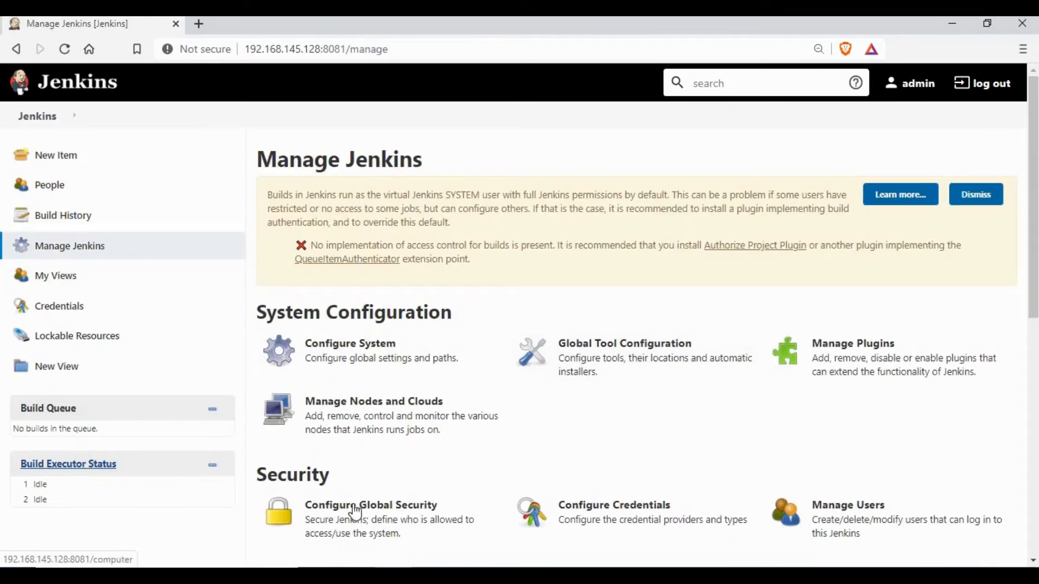
Resave the Configure Global Security settings unchanged, then log out of the admin account
click(356, 511)
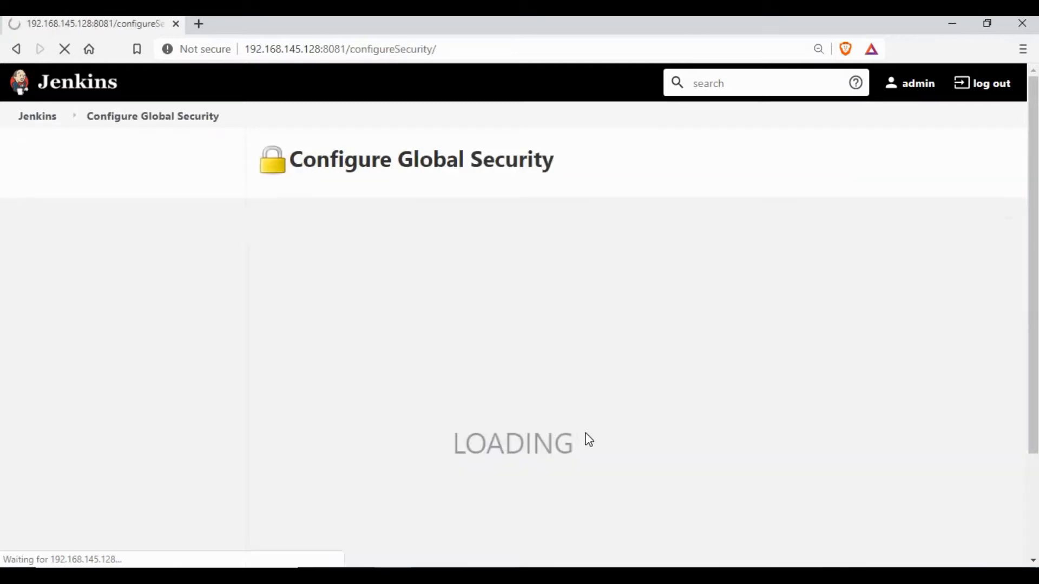
scroll(665, 398, down, 5)
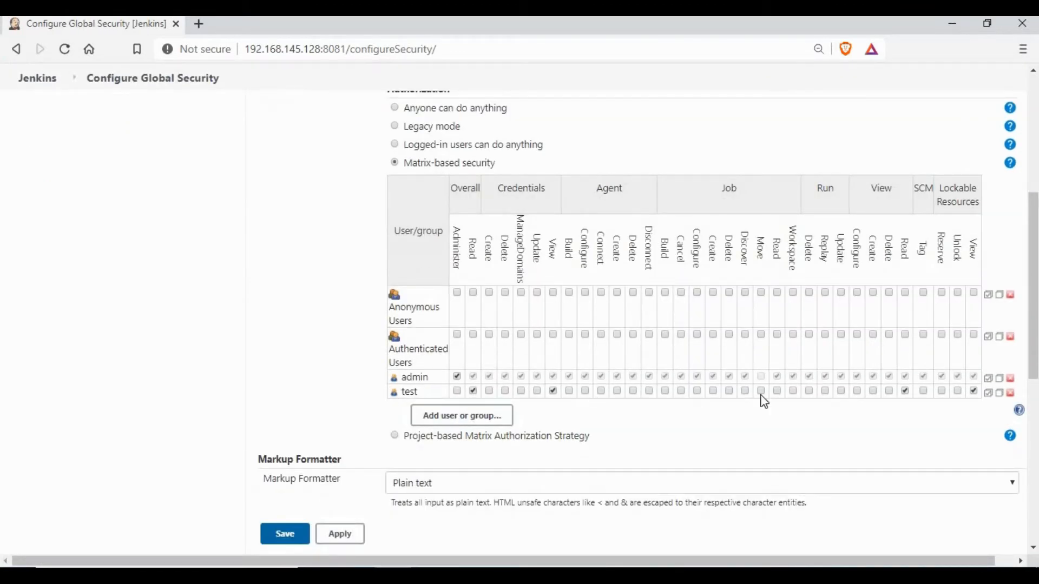
click(290, 541)
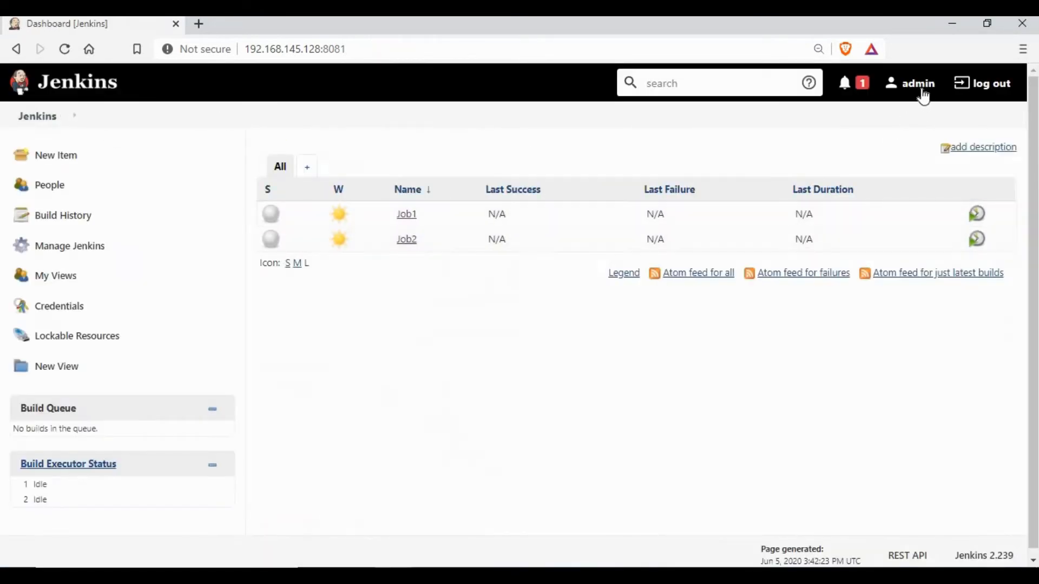
click(977, 93)
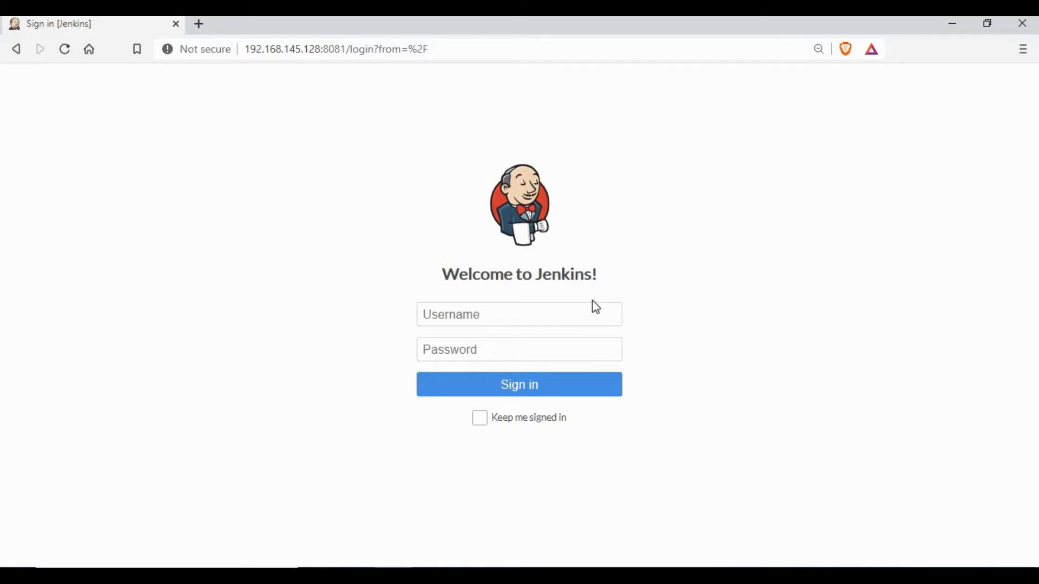
Sign in to Jenkins as the test user with that account's password
click(552, 312)
text(tes)
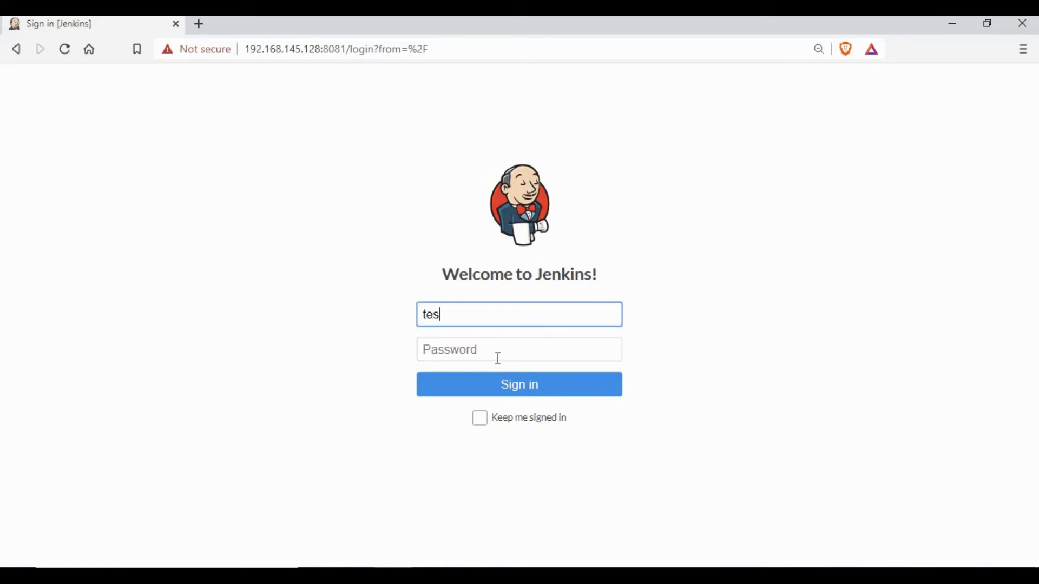
text(t)
click(498, 359)
text(tes)
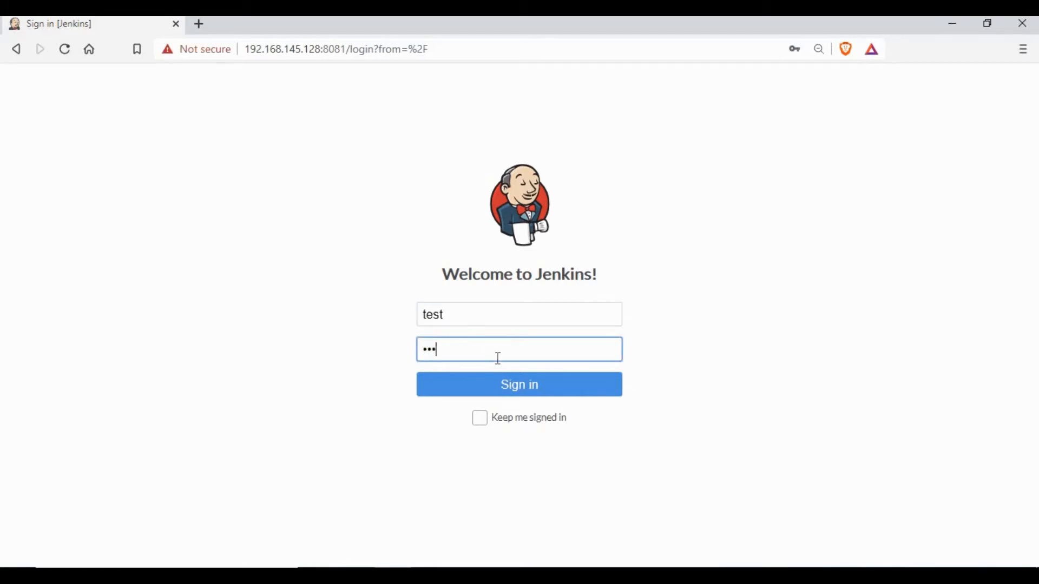
click(520, 397)
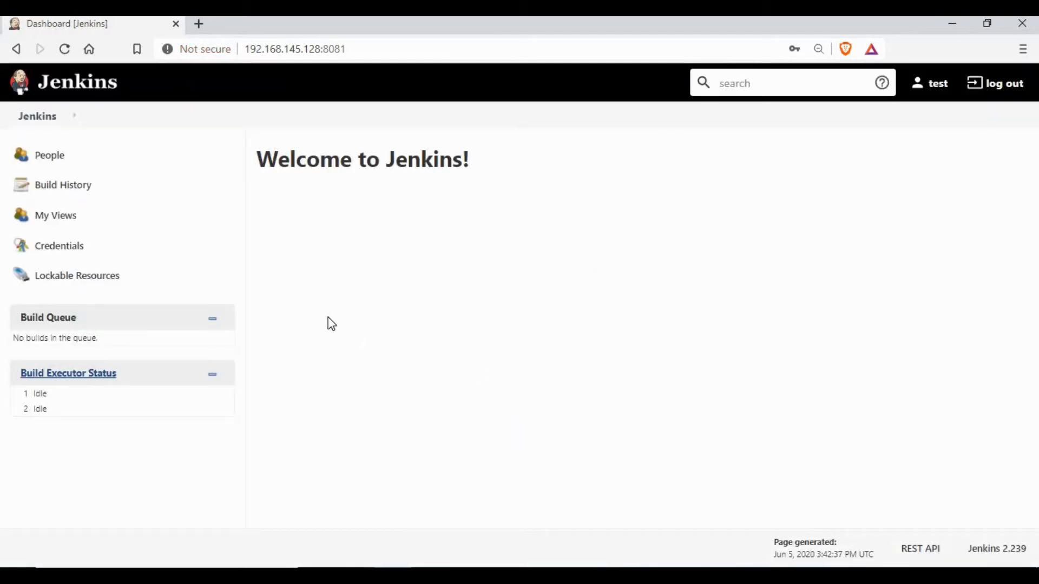
Check the test user's empty dashboard and My Views page, then sign out
click(43, 120)
click(60, 223)
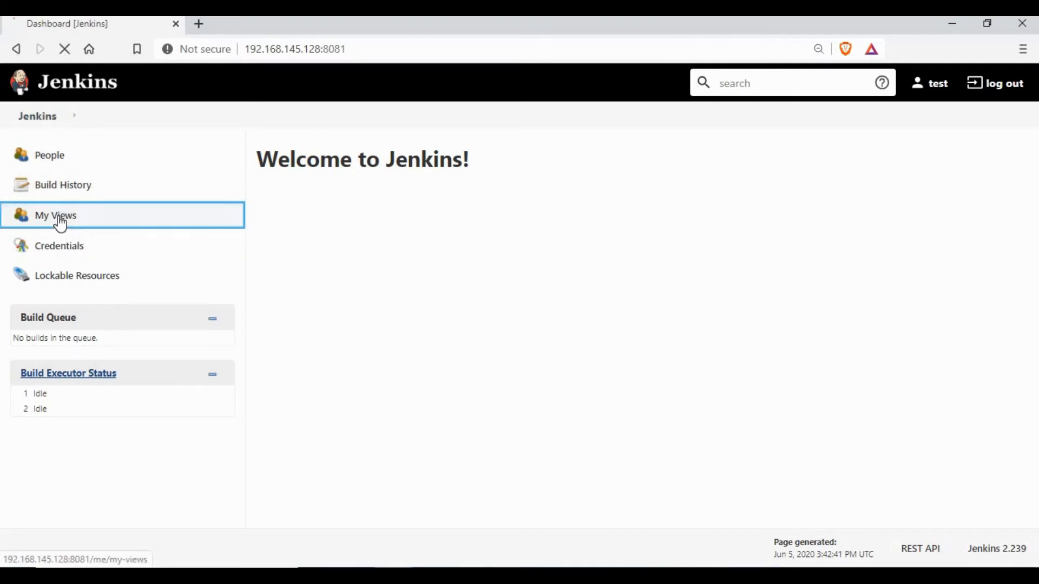
click(47, 126)
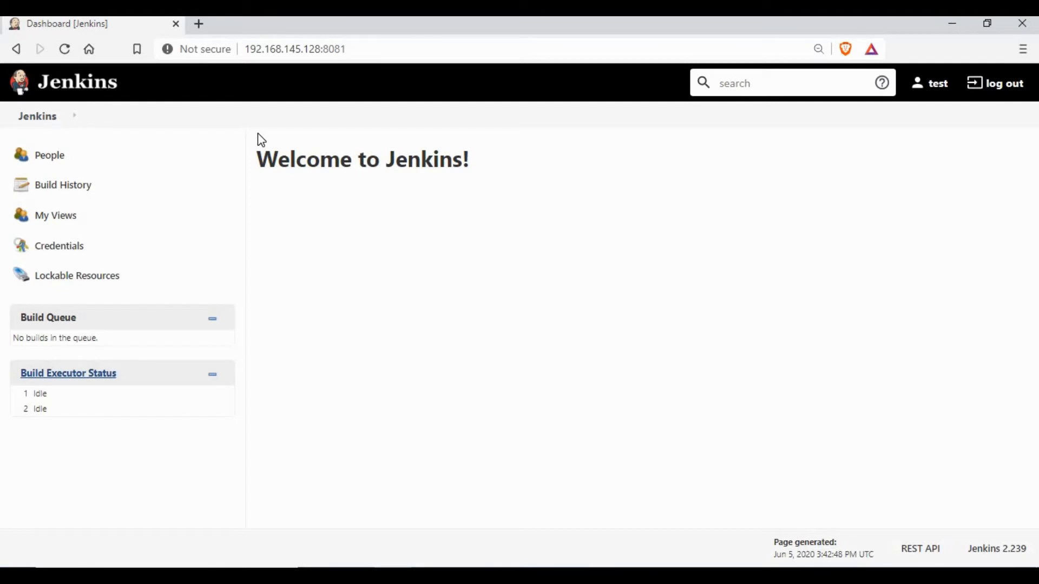
click(997, 85)
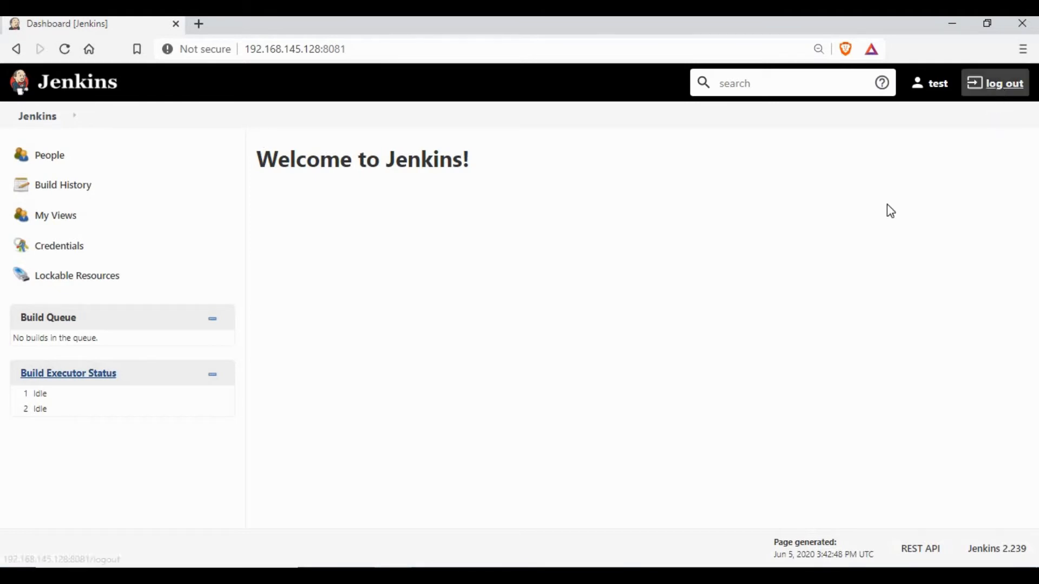
Sign in as admin using the saved username and the admin password
click(566, 313)
click(470, 348)
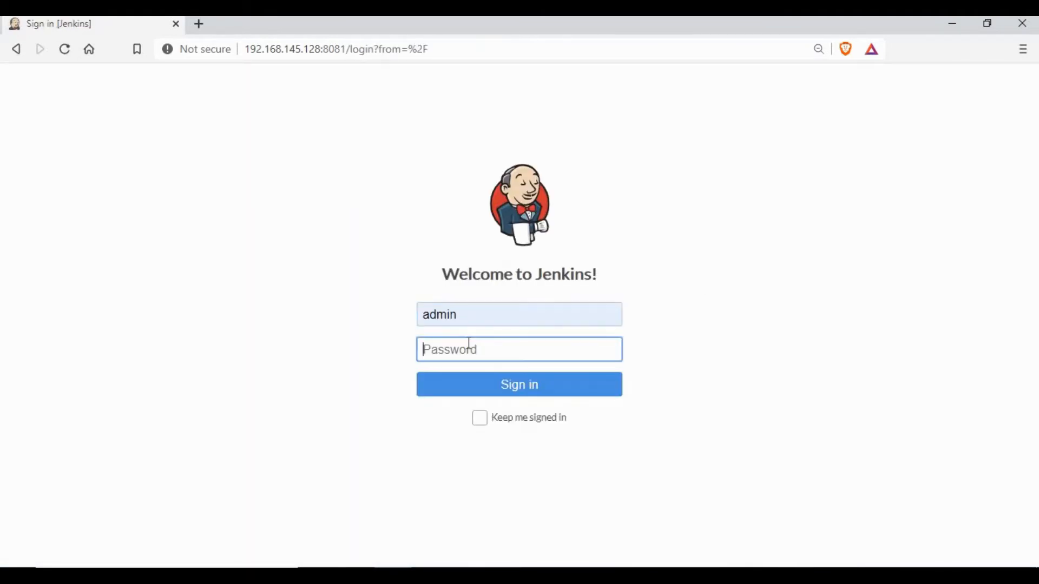
text(admin123)
key(Return)
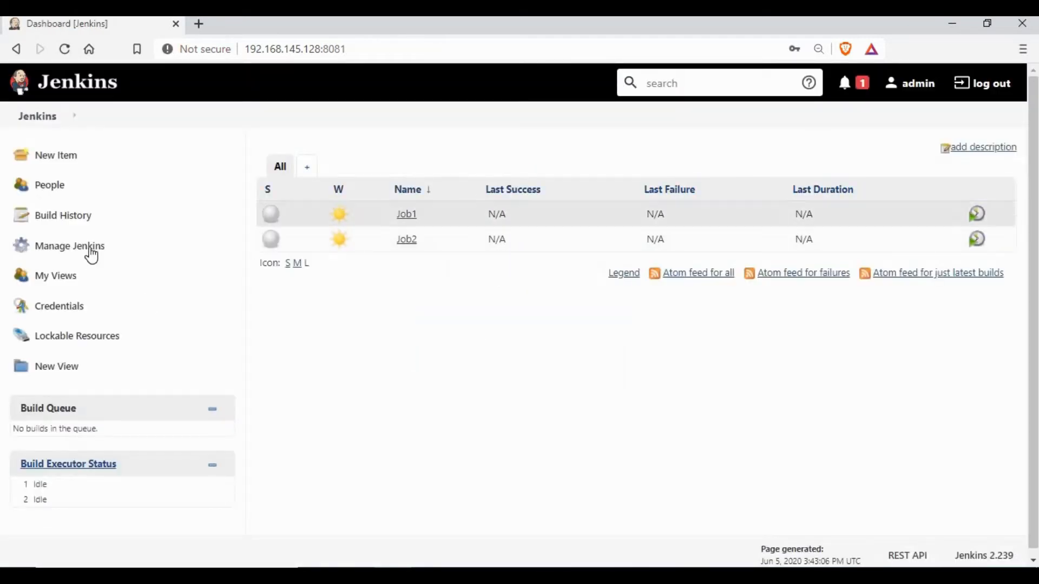
In Configure Global Security, tick Job/Read for the test user and save the matrix
click(91, 248)
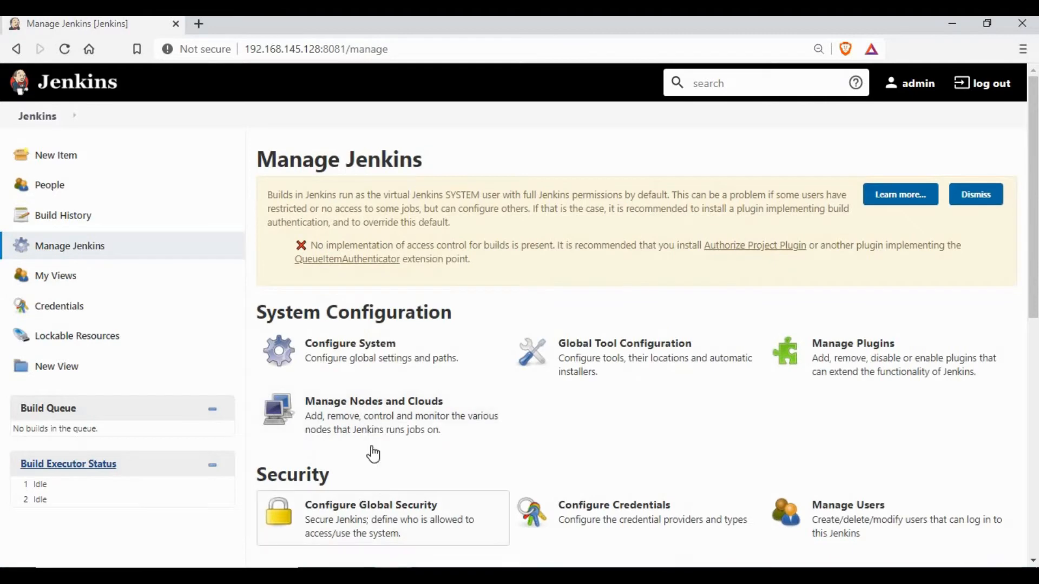
scroll(422, 453, down, 1)
click(730, 431)
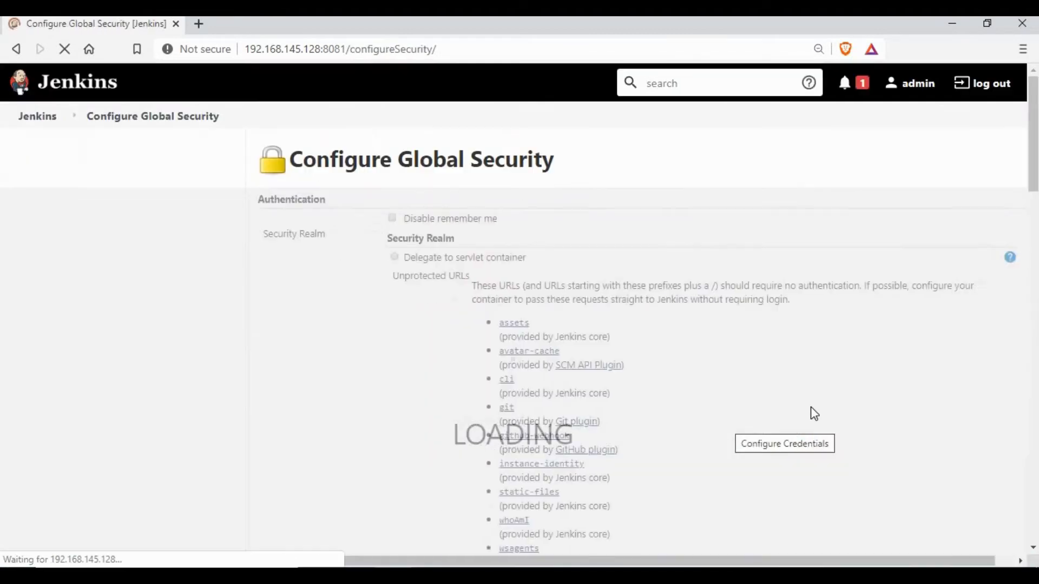
scroll(747, 388, down, 4)
scroll(668, 388, down, 1)
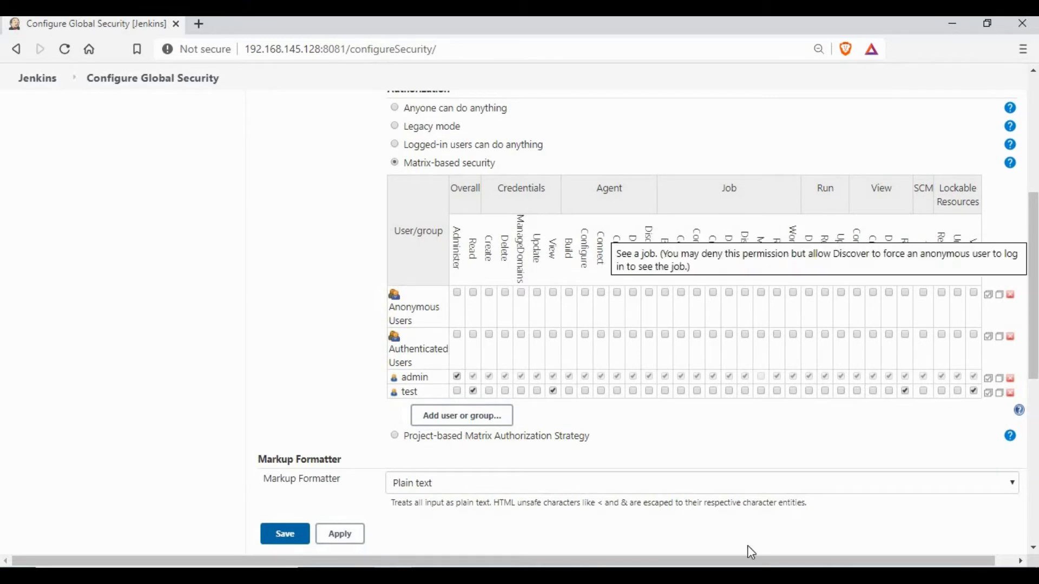
click(778, 391)
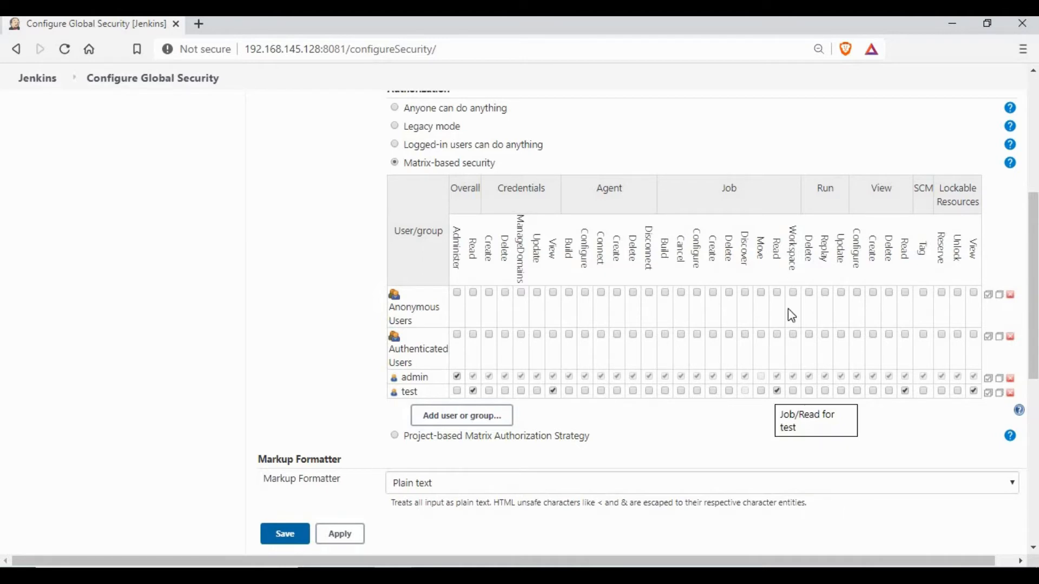
click(285, 534)
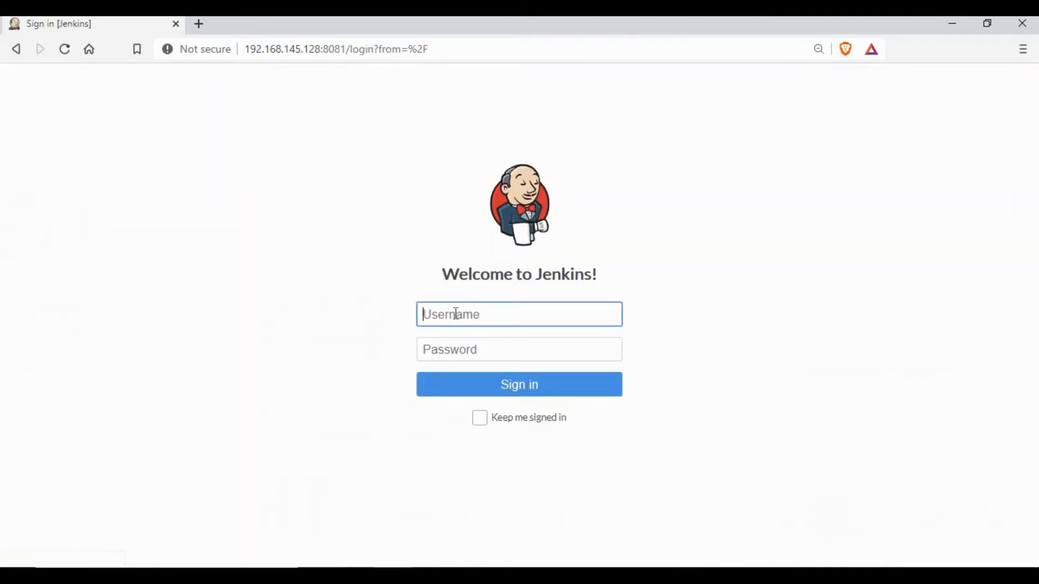
Sign in as the test user with that account's password
click(431, 377)
click(457, 356)
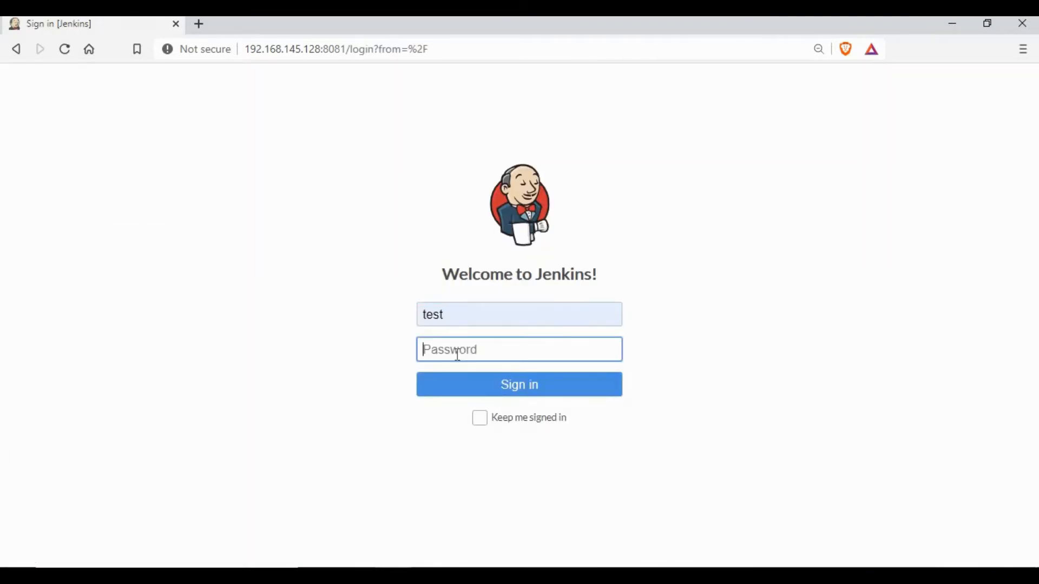
text(test123)
key(Return)
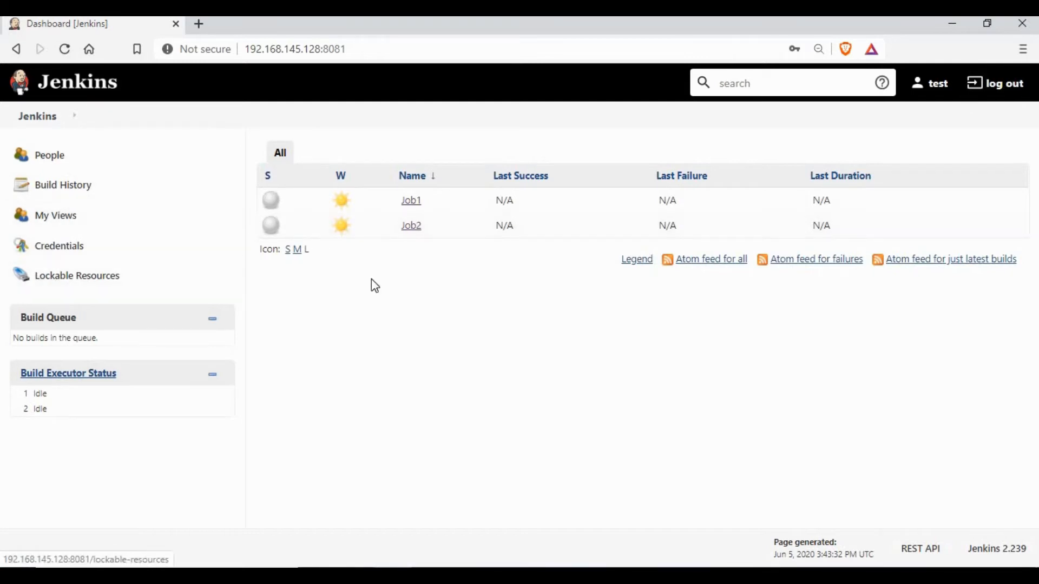
Visit Credentials, My Views, People, Lockable Resources and the dashboard, then sign out
click(41, 250)
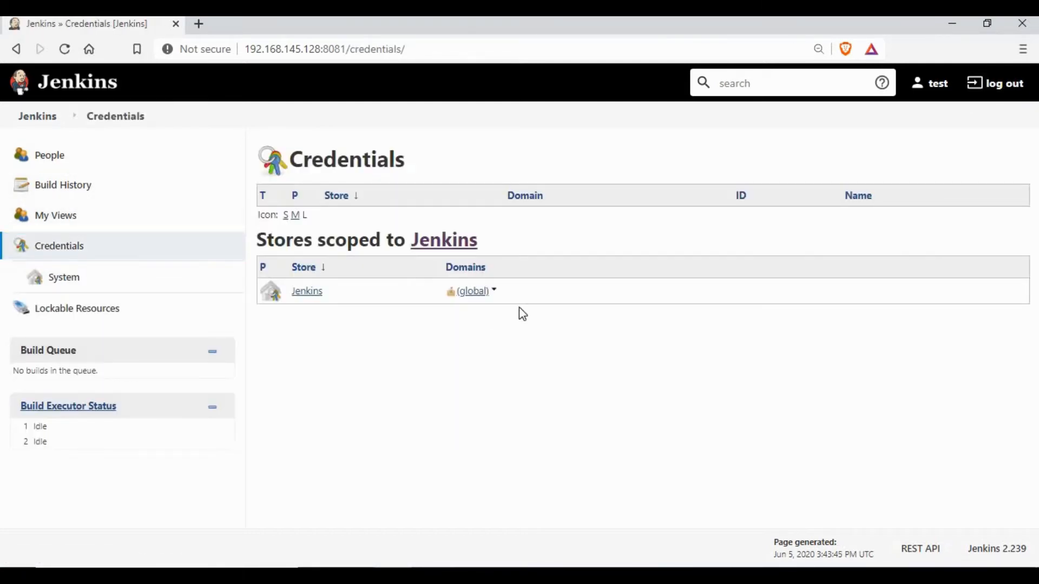
click(76, 220)
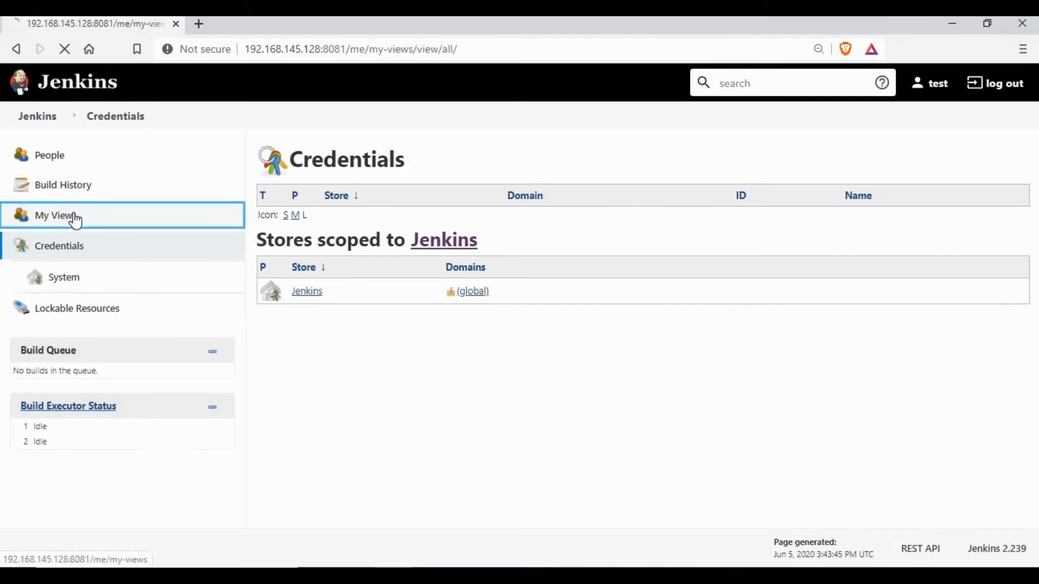
click(54, 165)
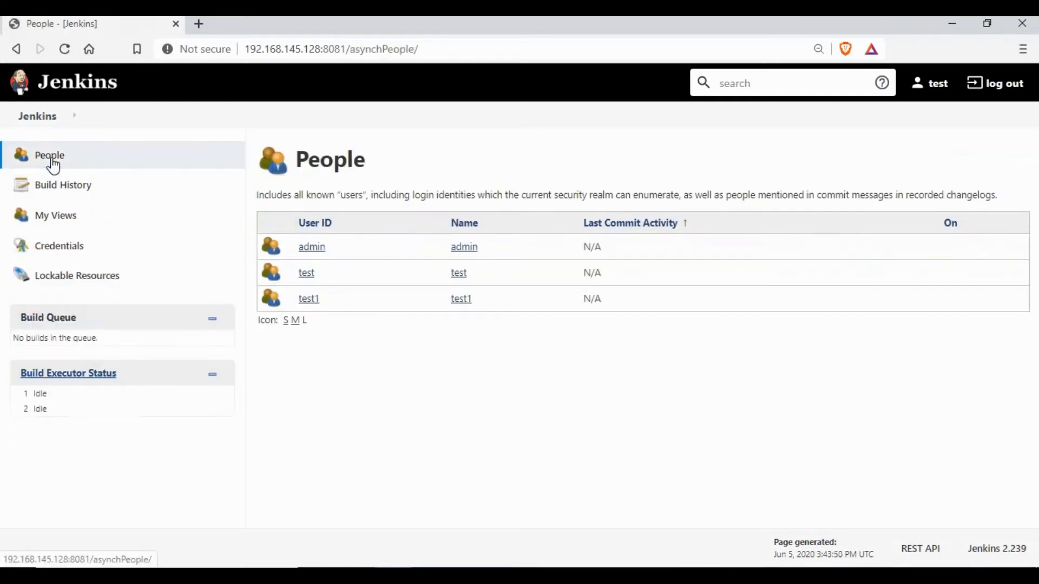
click(50, 119)
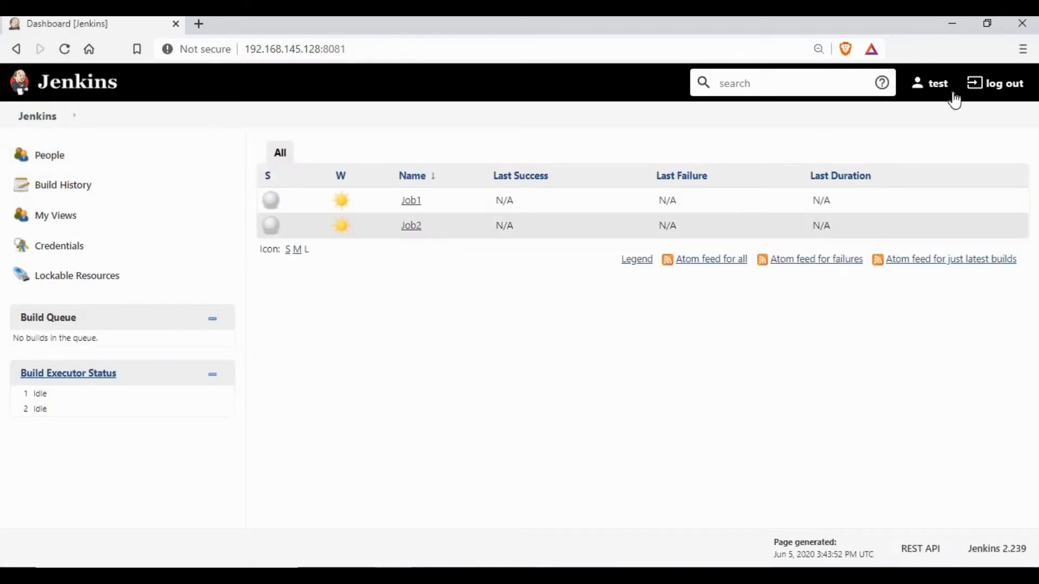
click(77, 279)
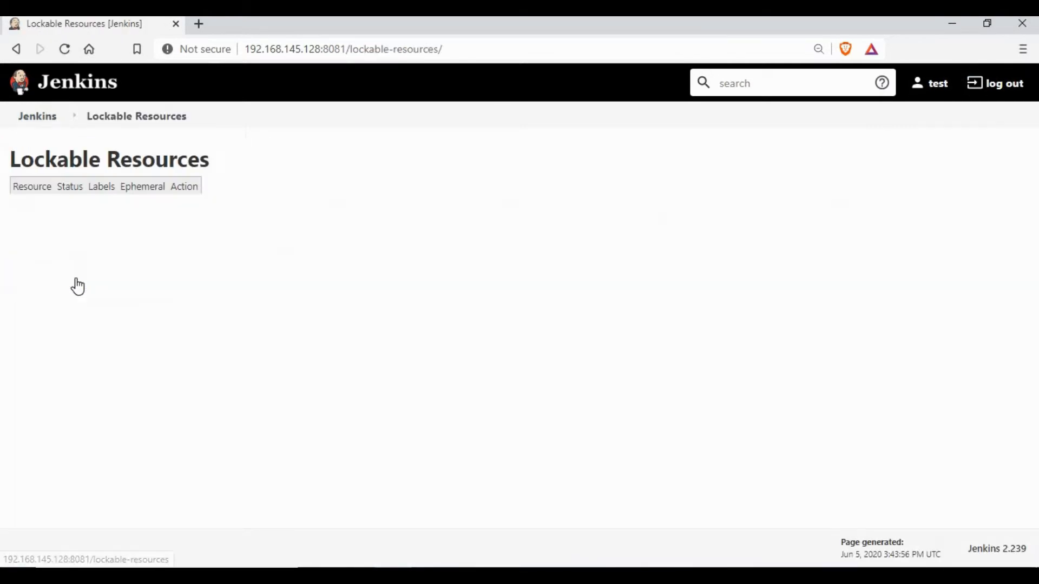
click(37, 120)
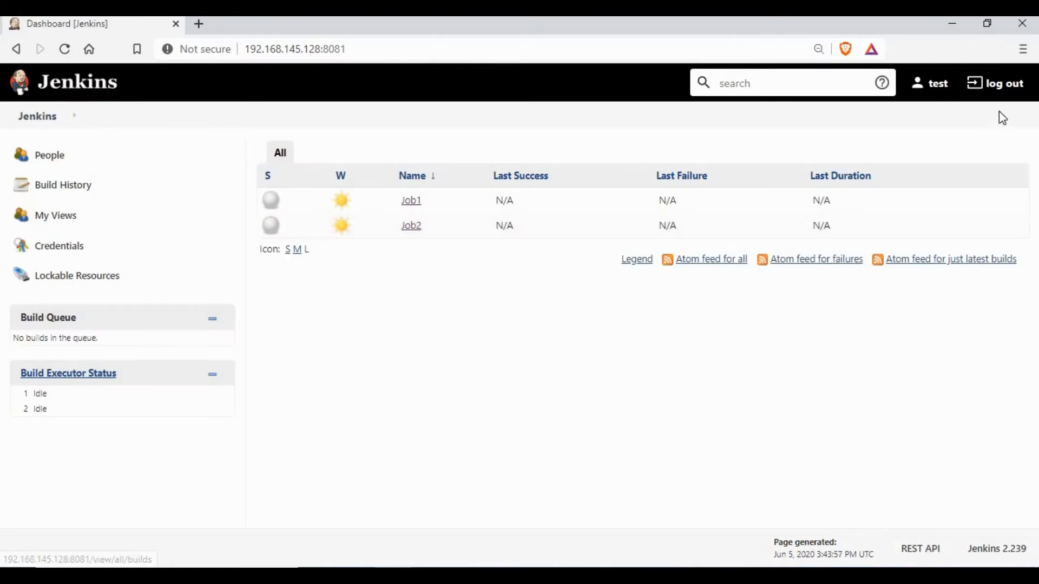
click(998, 85)
click(455, 323)
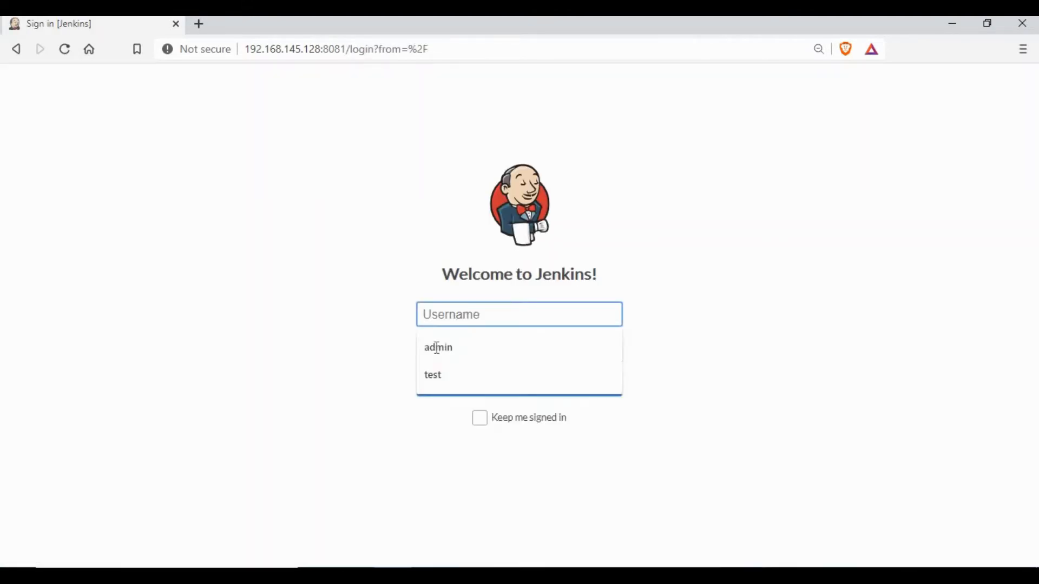
Sign back in as admin with the admin password
click(437, 347)
click(442, 353)
text(ad)
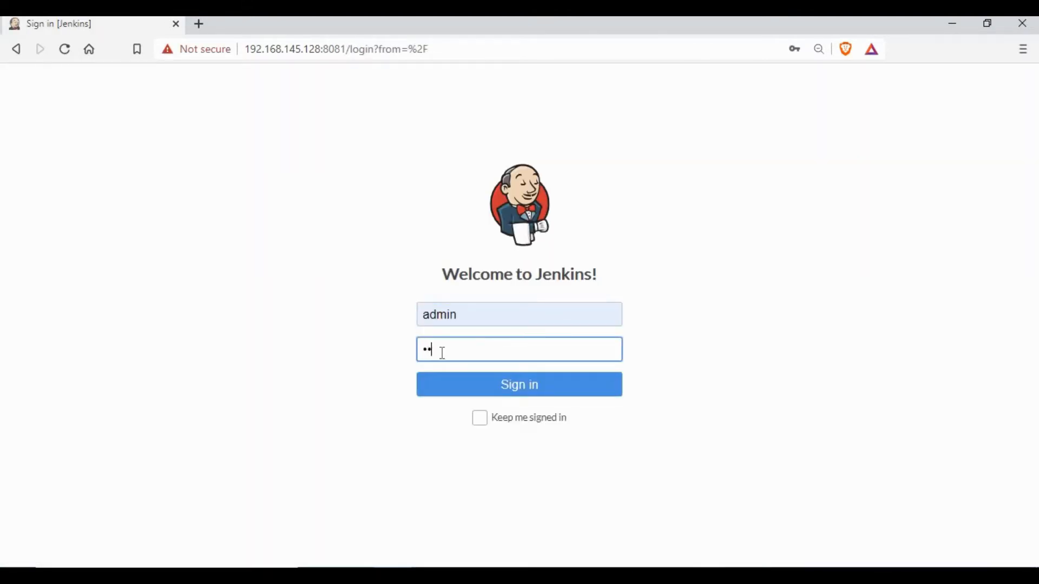
key(Return)
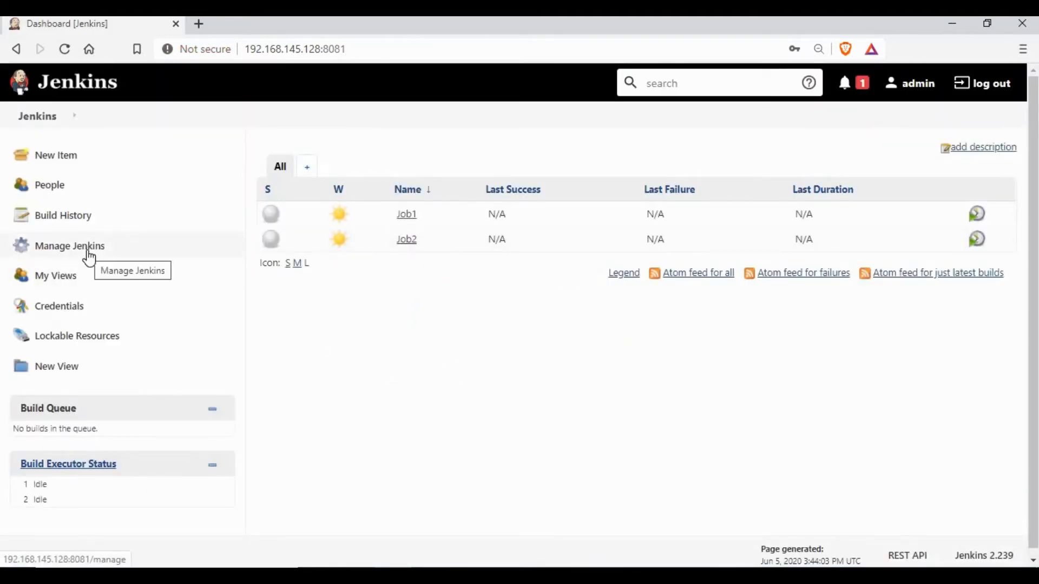
Review the Manage Users list, then go from Manage Jenkins to Manage Plugins
click(226, 246)
scroll(800, 436, down, 2)
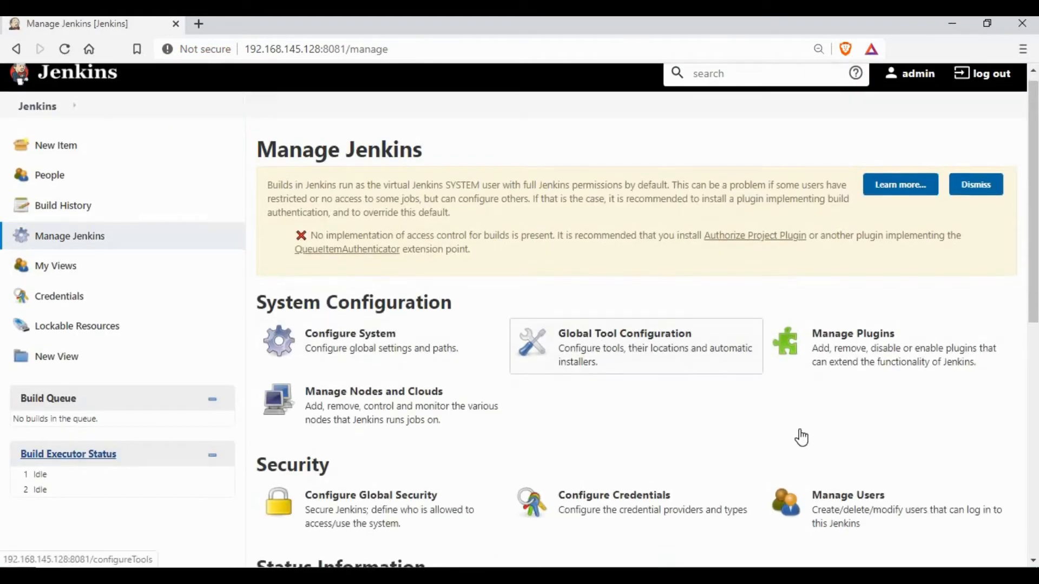
click(848, 440)
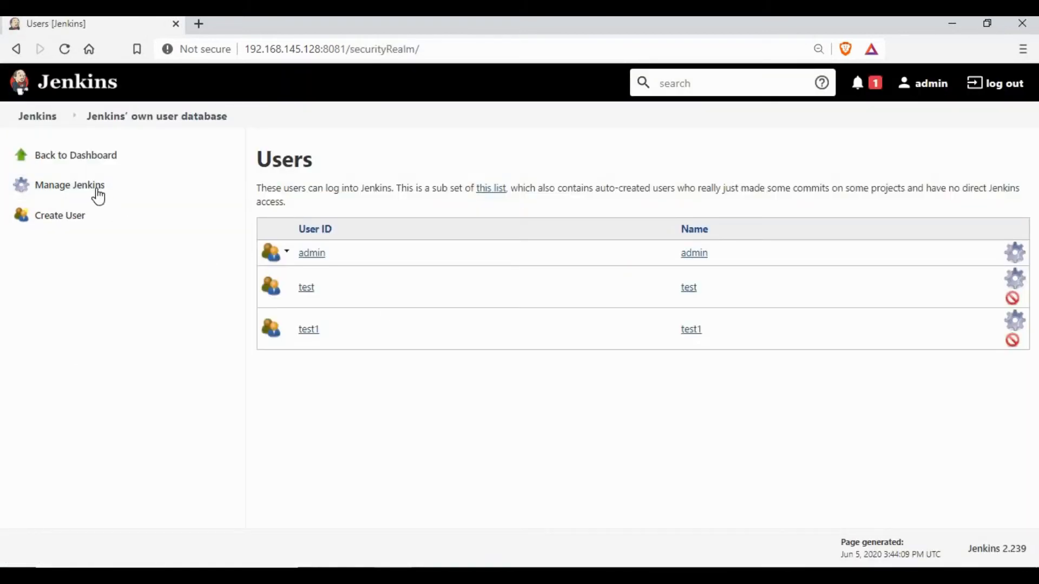
click(87, 190)
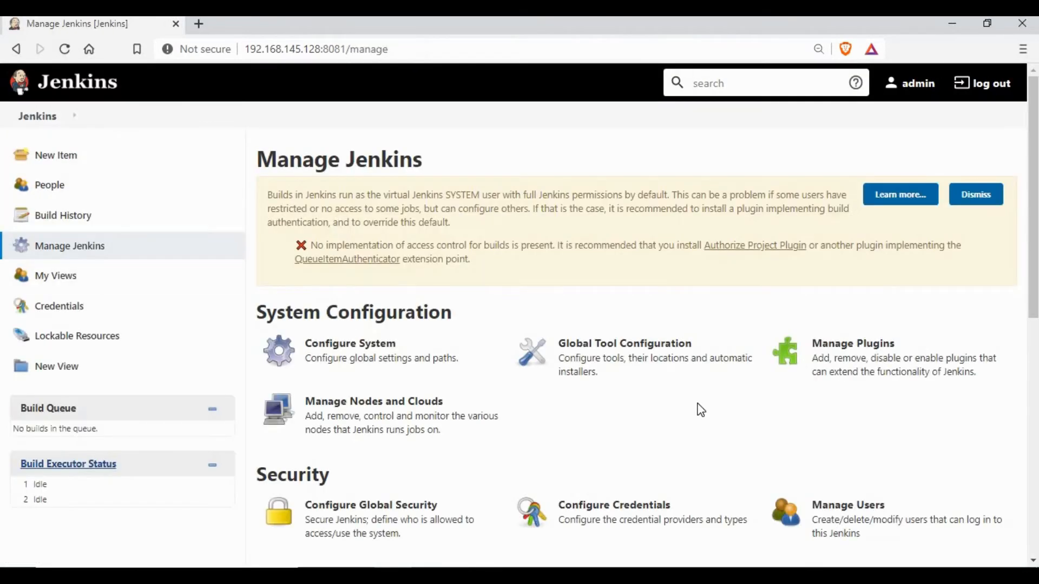
scroll(702, 409, down, 2)
scroll(702, 409, down, 2)
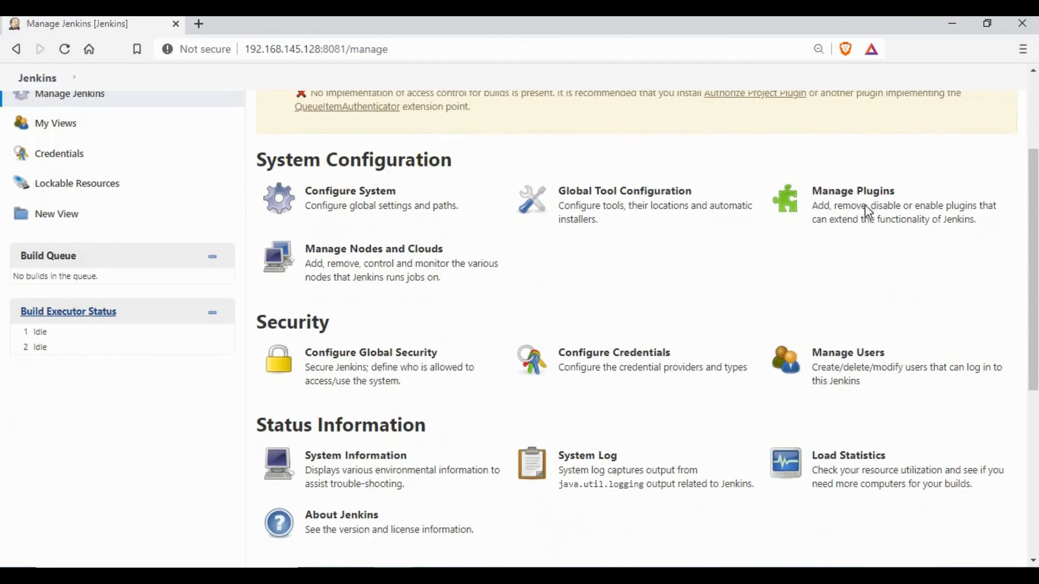
click(865, 209)
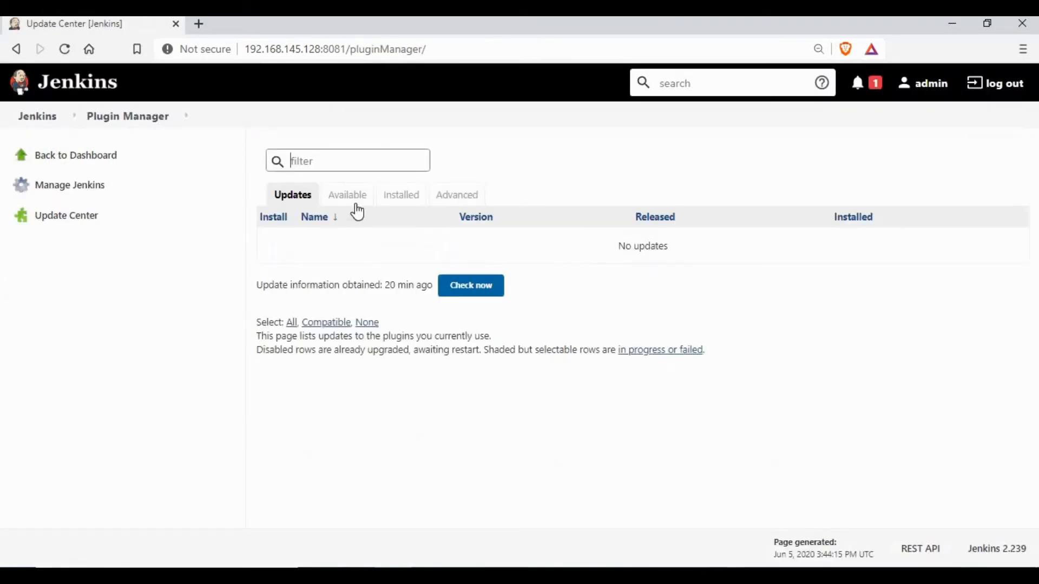
Search available plugins for 'role' and install Role-based Authorization Strategy without restart
click(355, 199)
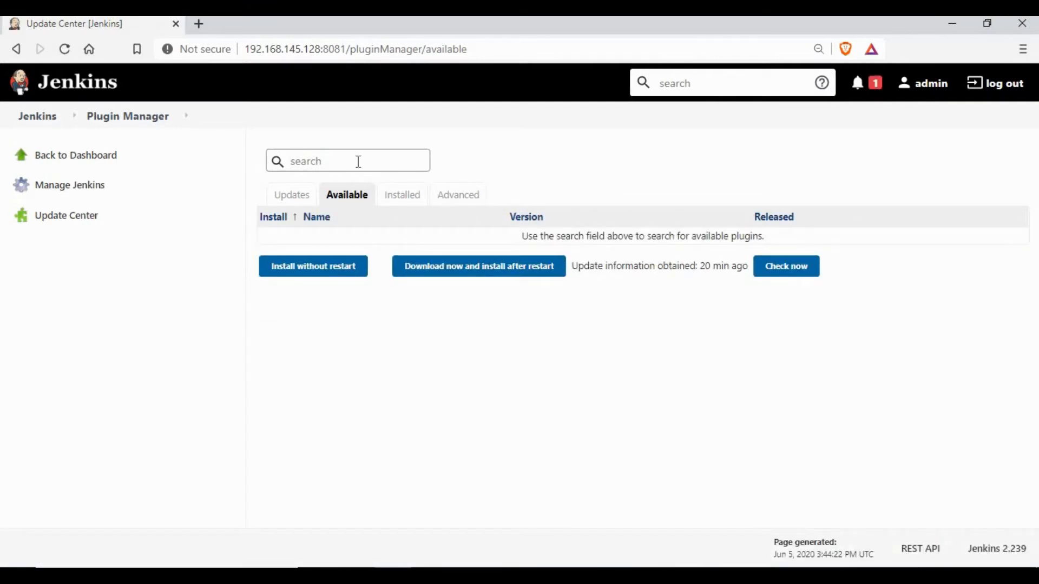
click(358, 162)
text(role)
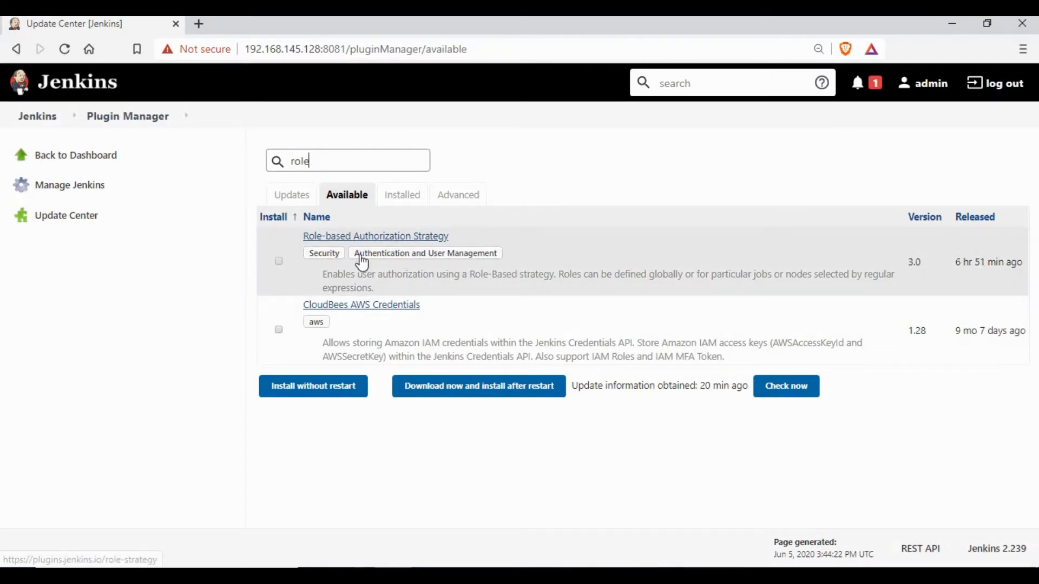
click(279, 264)
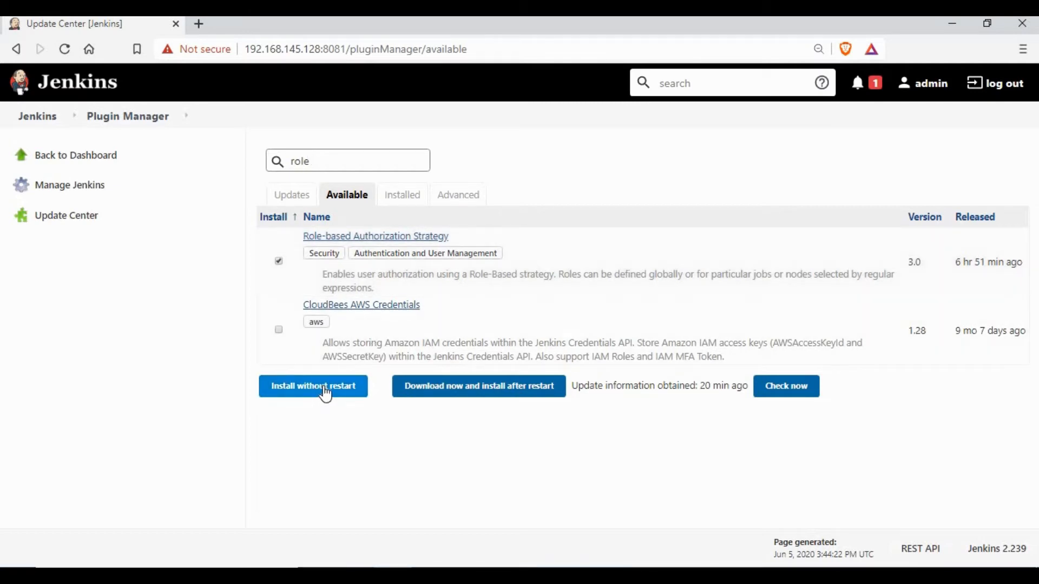
click(325, 394)
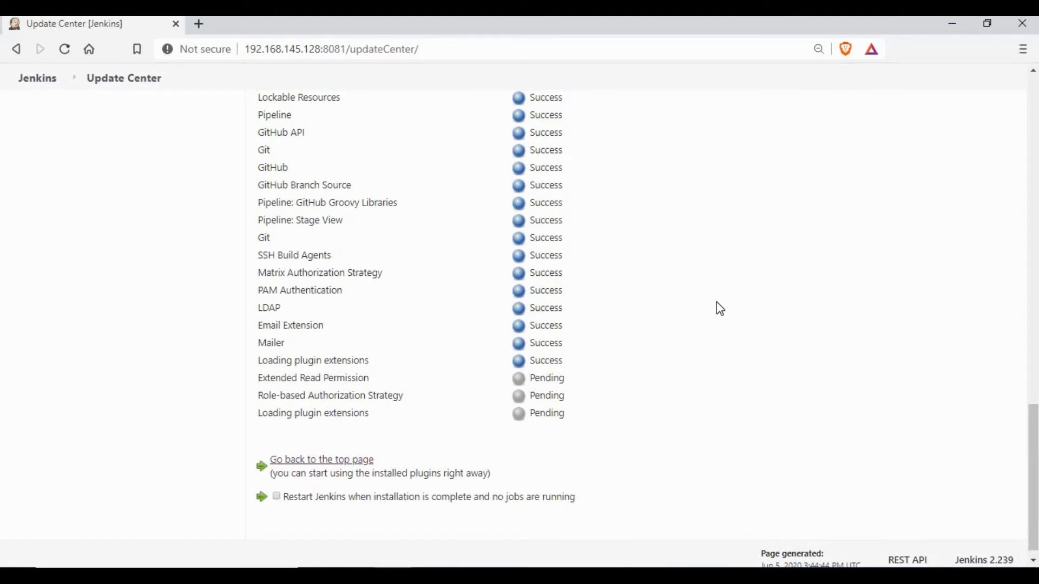
scroll(716, 302, up, 15)
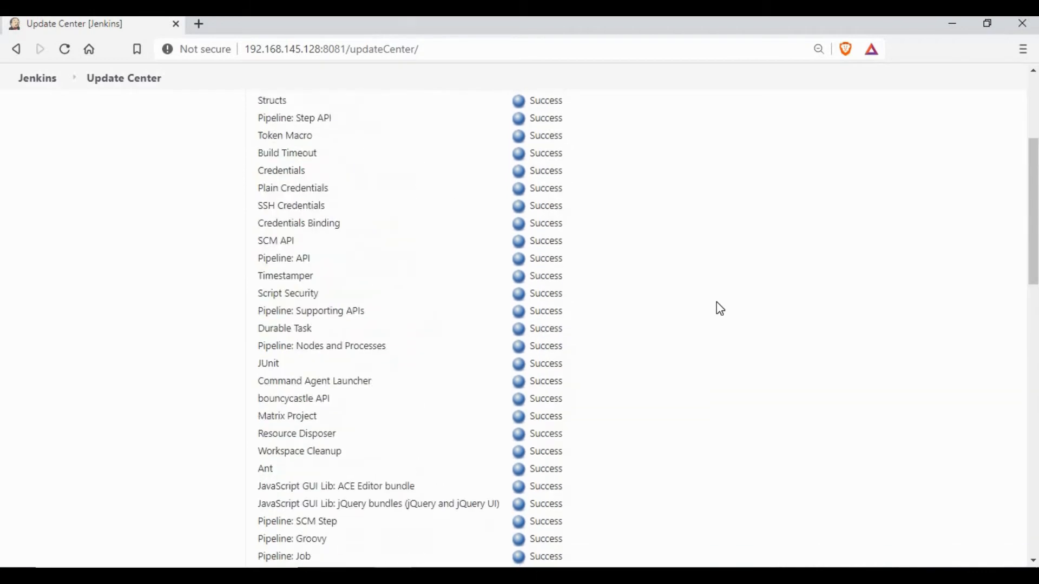
scroll(719, 309, up, 4)
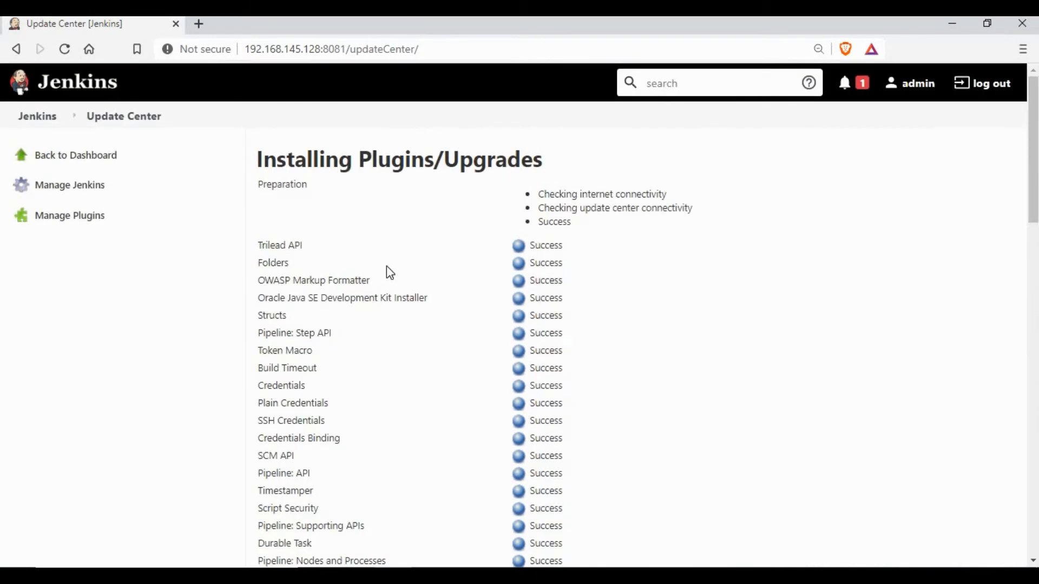
Leave the Update Center for the dashboard, then open and scroll through Manage Jenkins
click(84, 158)
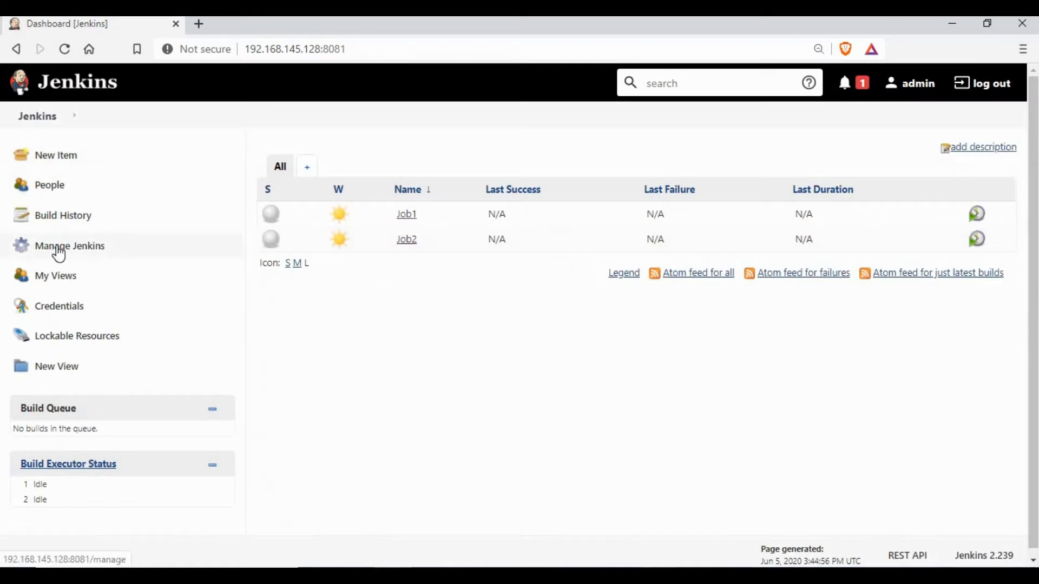
click(60, 250)
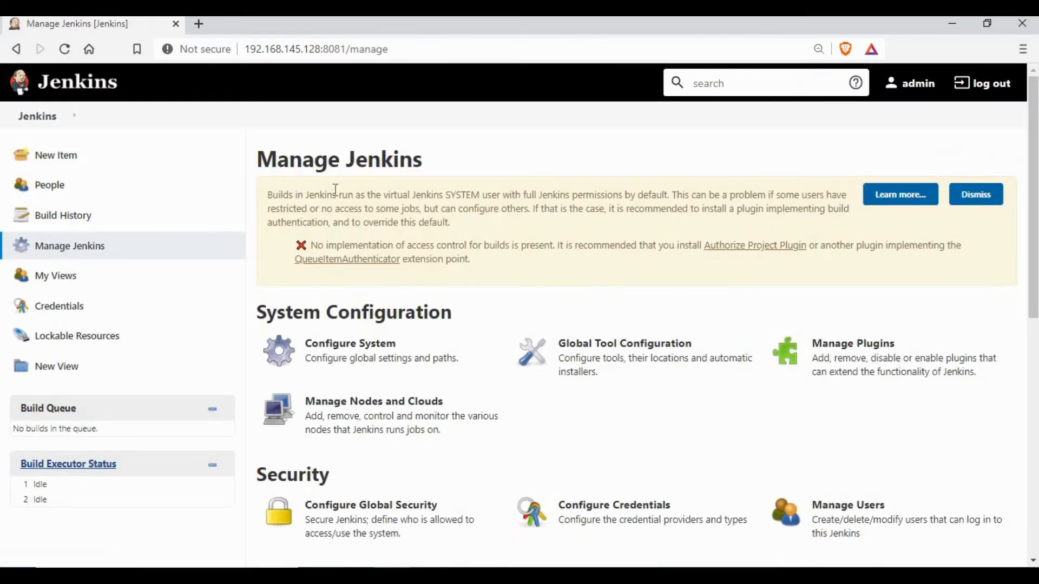
scroll(568, 193, down, 9)
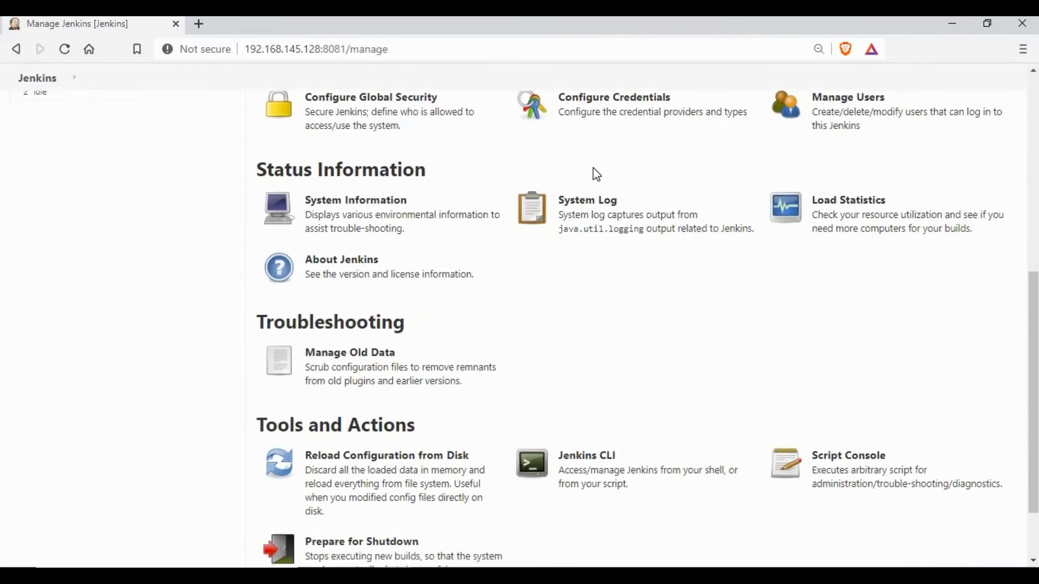
scroll(600, 203, up, 6)
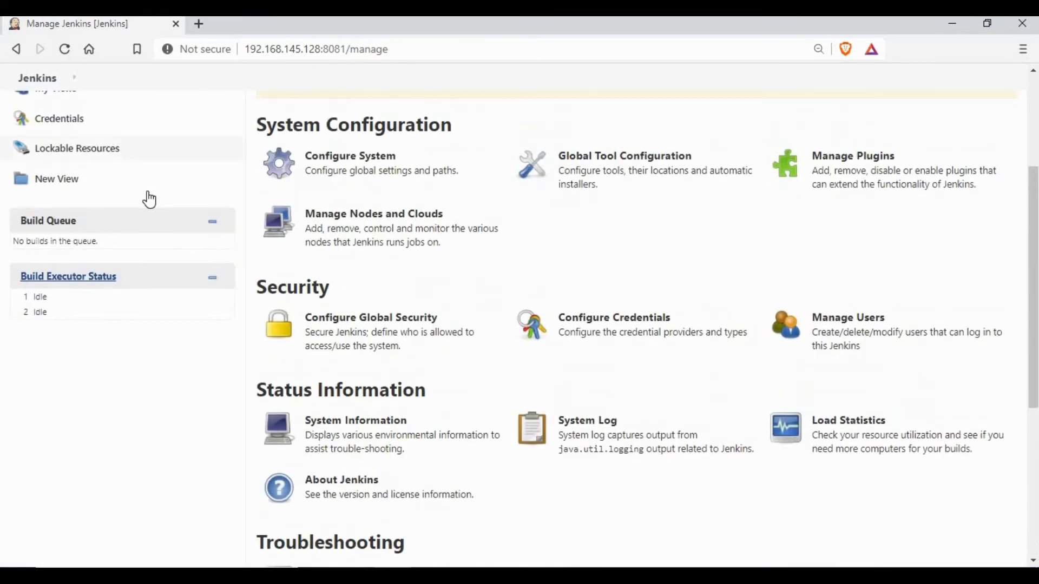
scroll(144, 176, up, 4)
Change Authorization in Configure Global Security from Matrix-based security to Role-Based Strategy and save
click(34, 121)
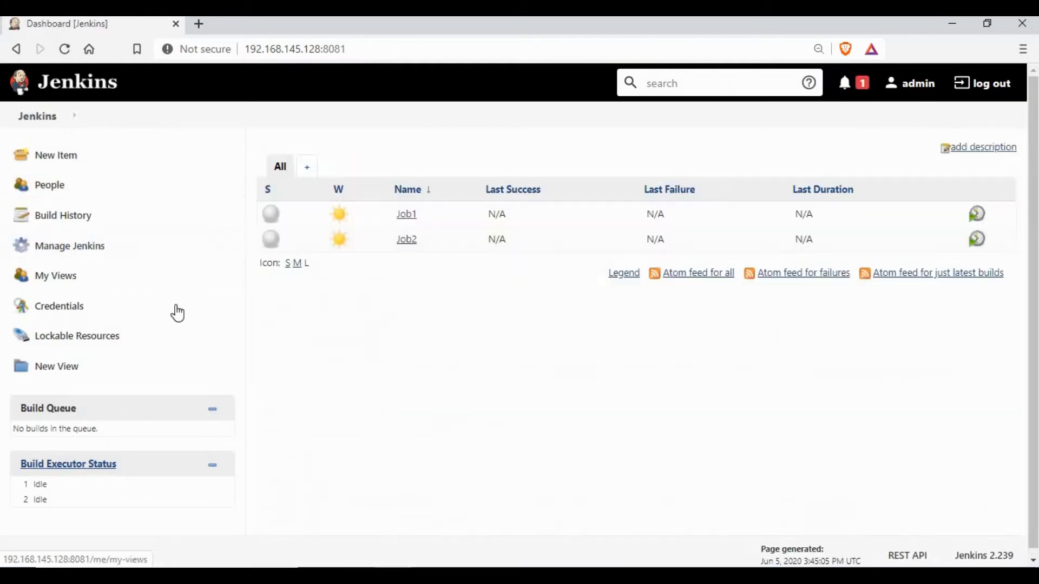
click(81, 254)
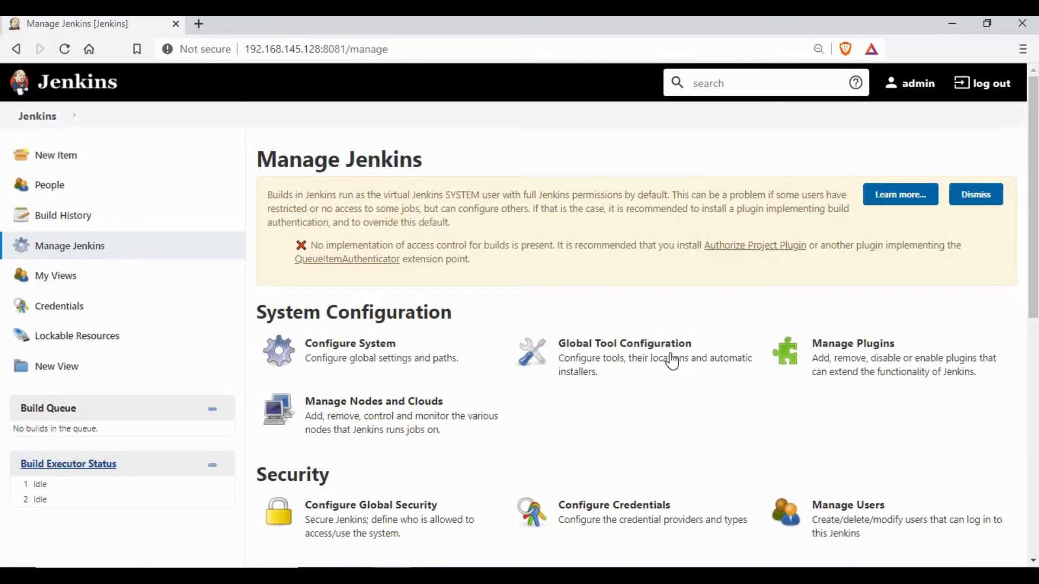
scroll(343, 373, down, 3)
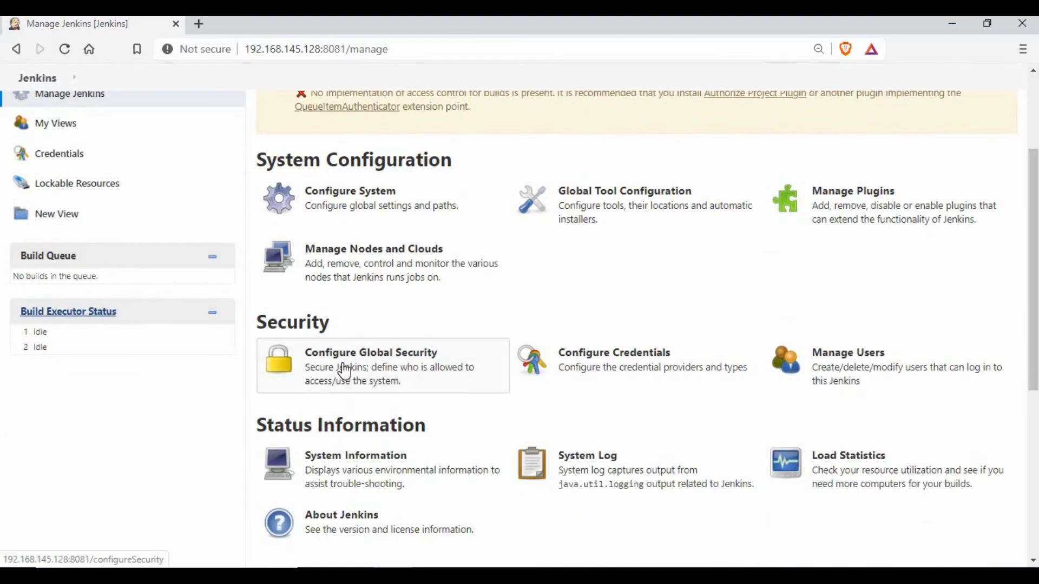
click(344, 372)
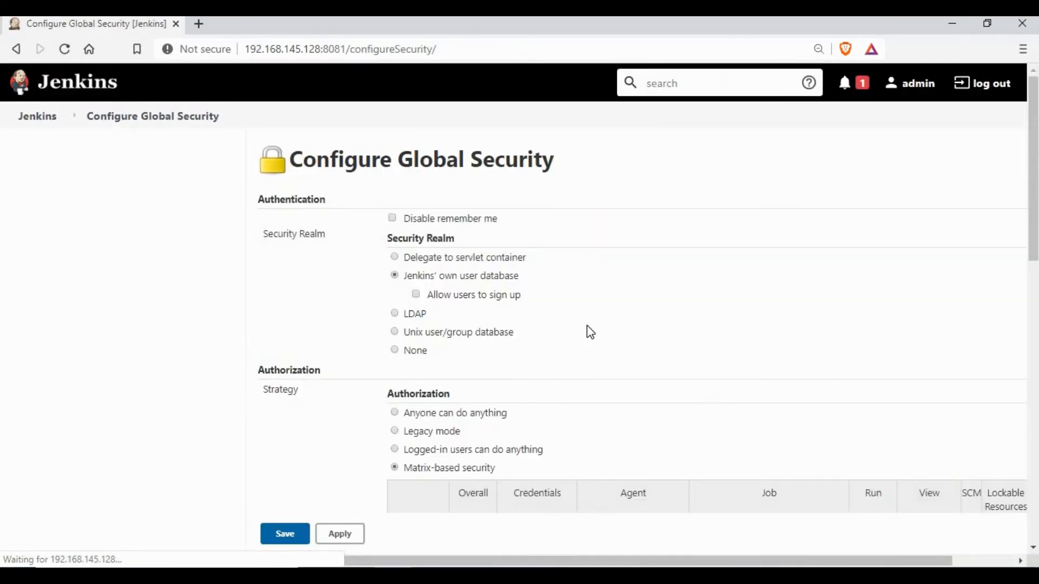
scroll(598, 296, down, 2)
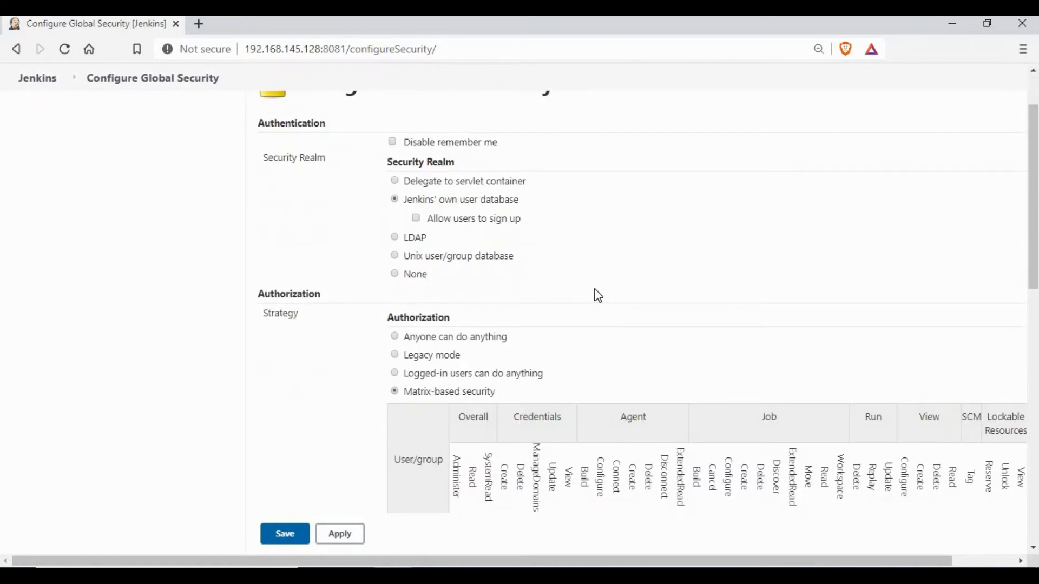
scroll(598, 295, down, 6)
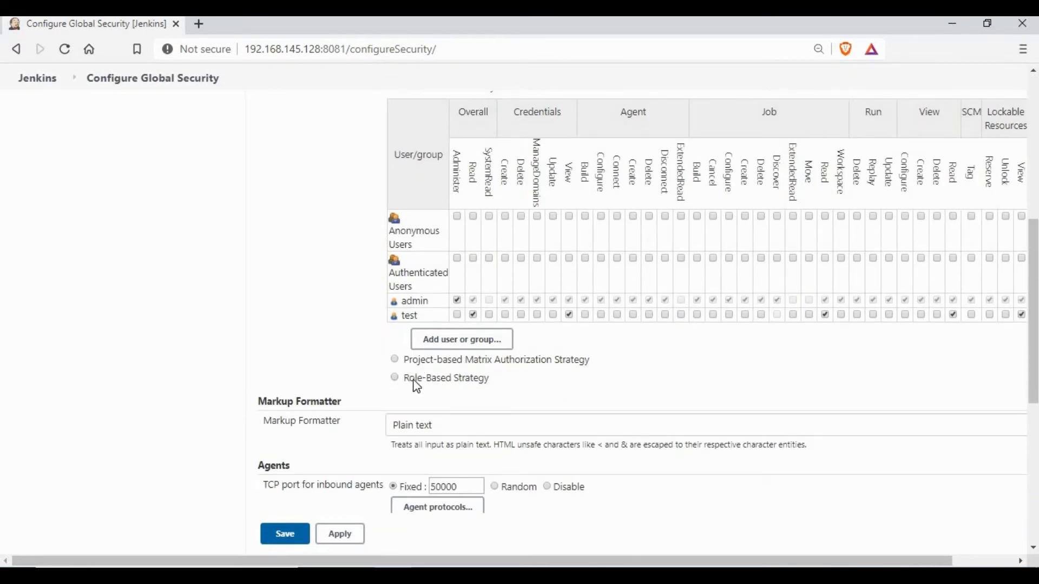
drag(474, 384, 490, 385)
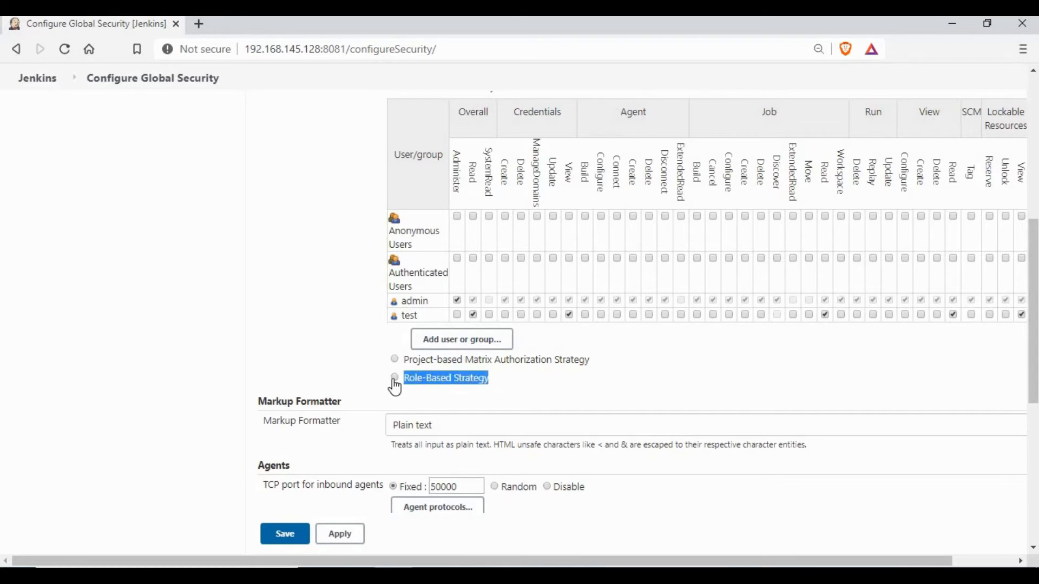
click(394, 378)
scroll(580, 323, down, 2)
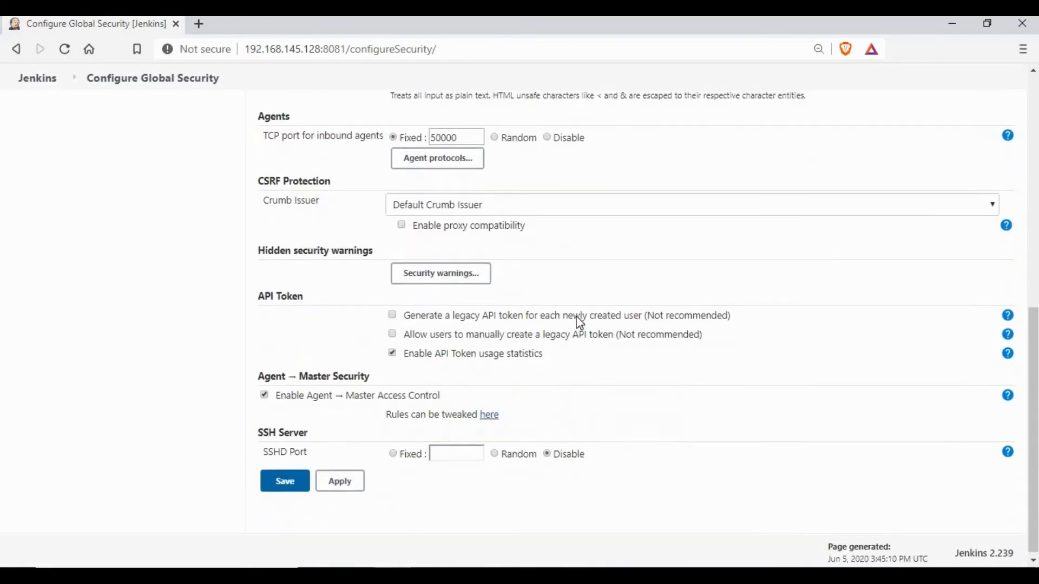
scroll(456, 343, up, 9)
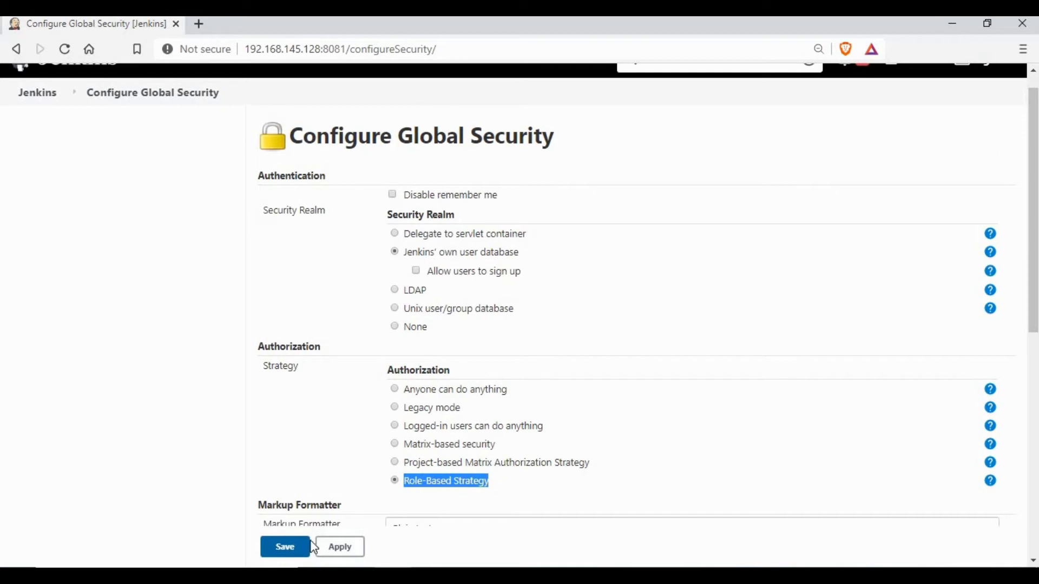
click(291, 554)
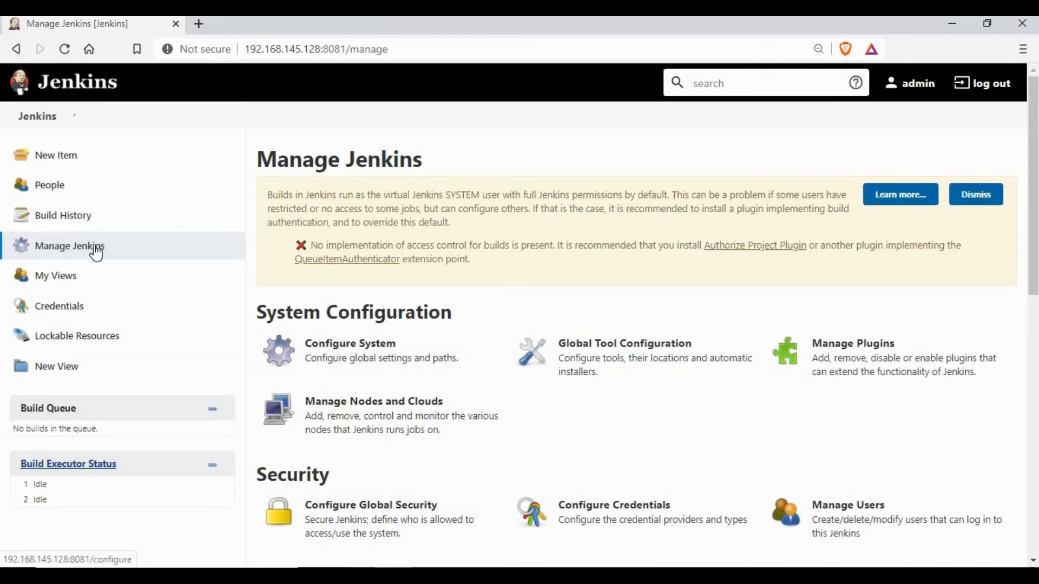
In Manage and Assign Roles > Manage Roles, add a global role named viewer
scroll(447, 308, down, 8)
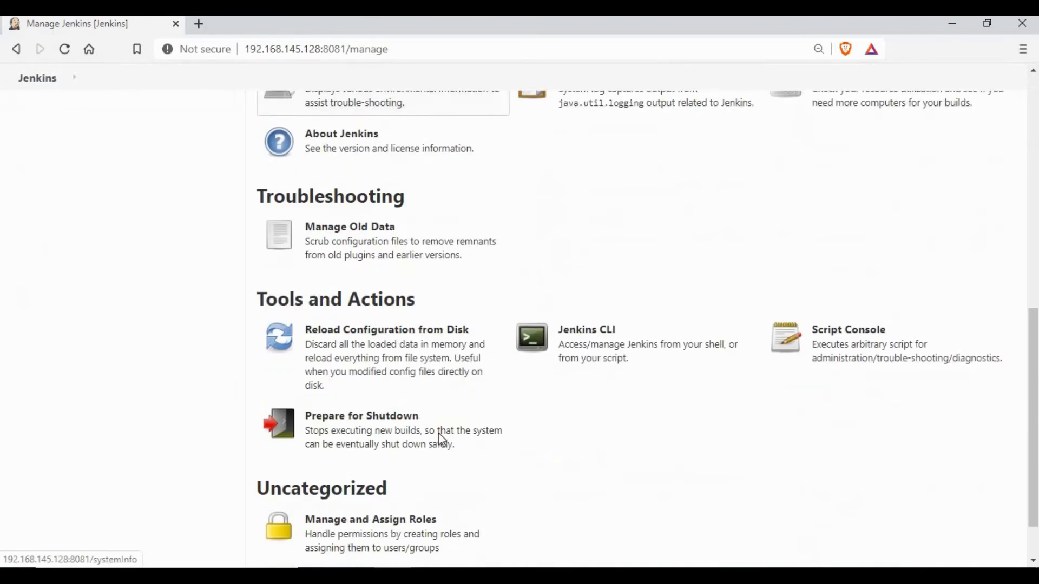
scroll(442, 441, down, 2)
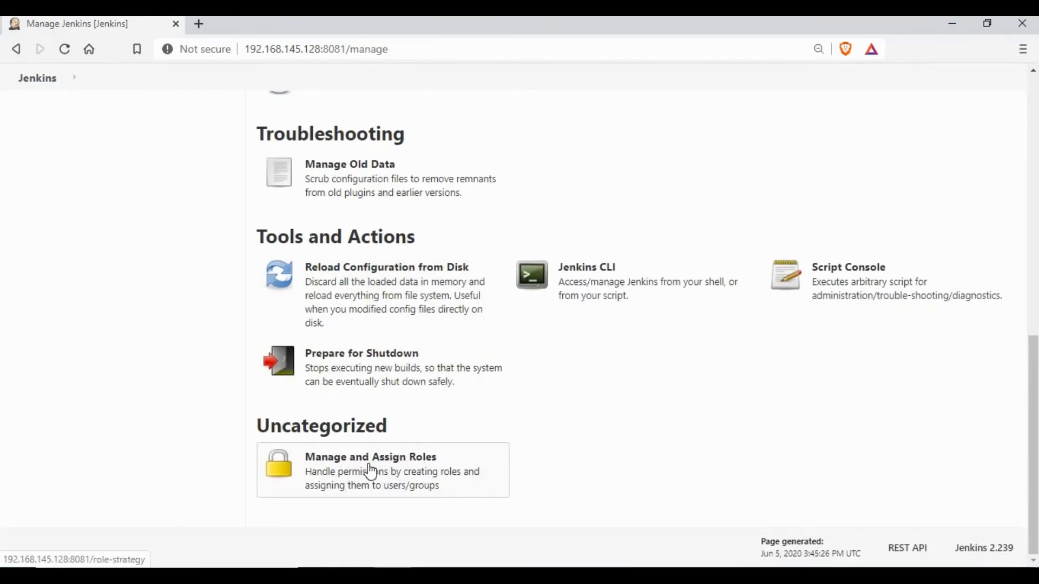
click(371, 472)
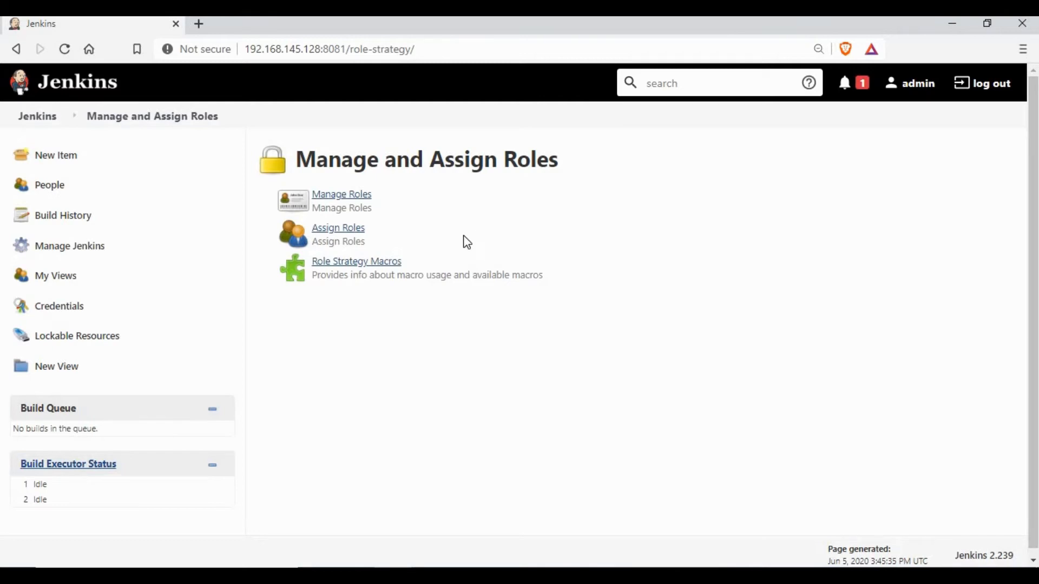
click(341, 204)
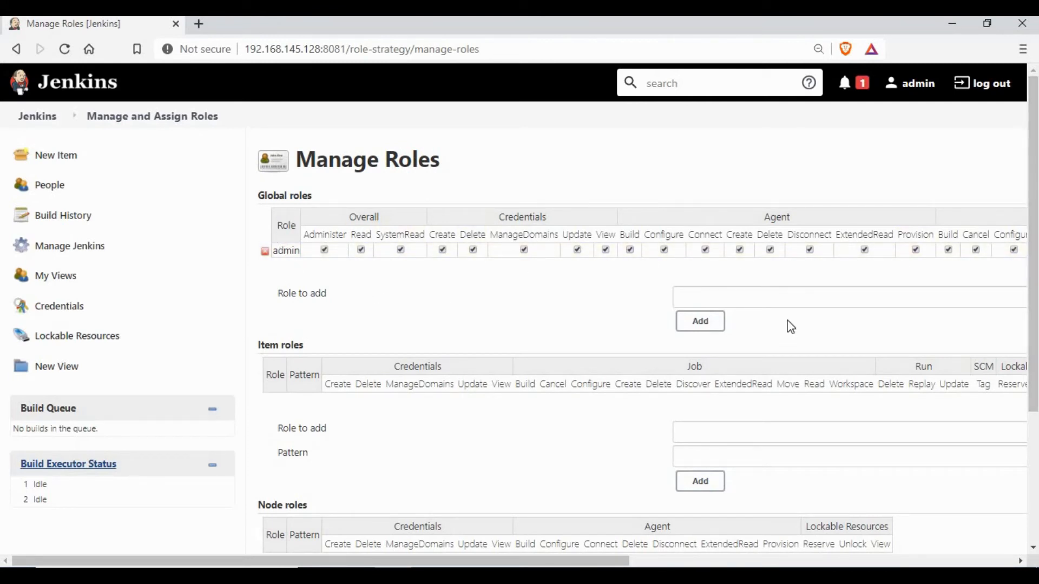
click(727, 296)
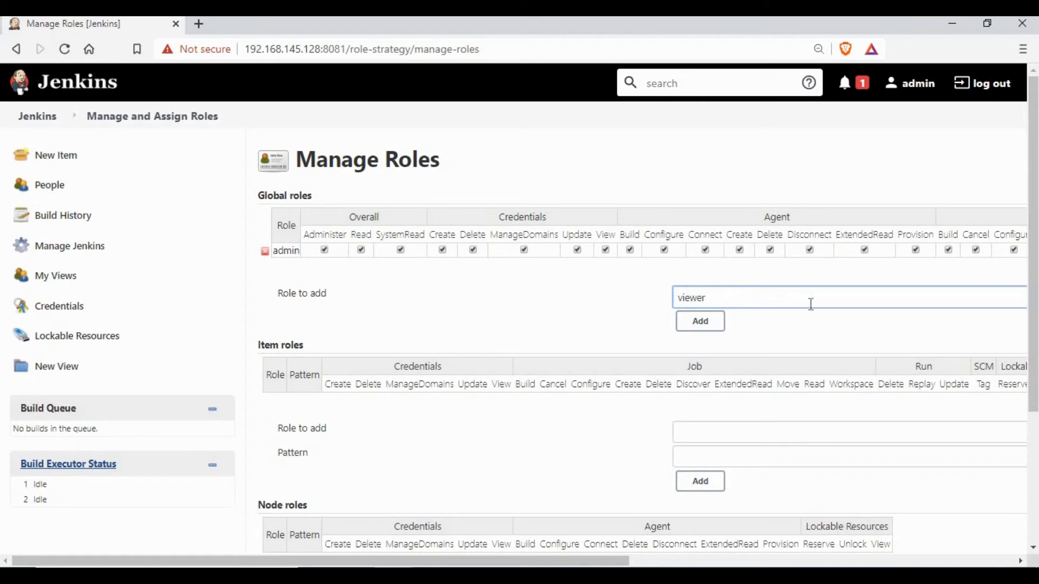
click(697, 323)
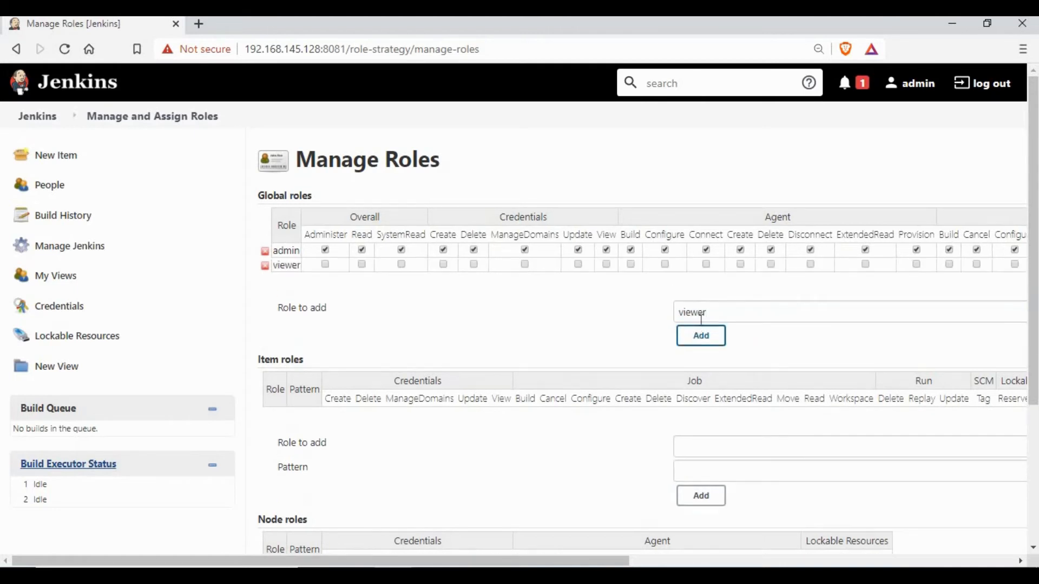
Give viewer Overall Read and Credentials View permissions, then save the role definitions
click(363, 264)
click(607, 265)
drag(469, 564, 916, 565)
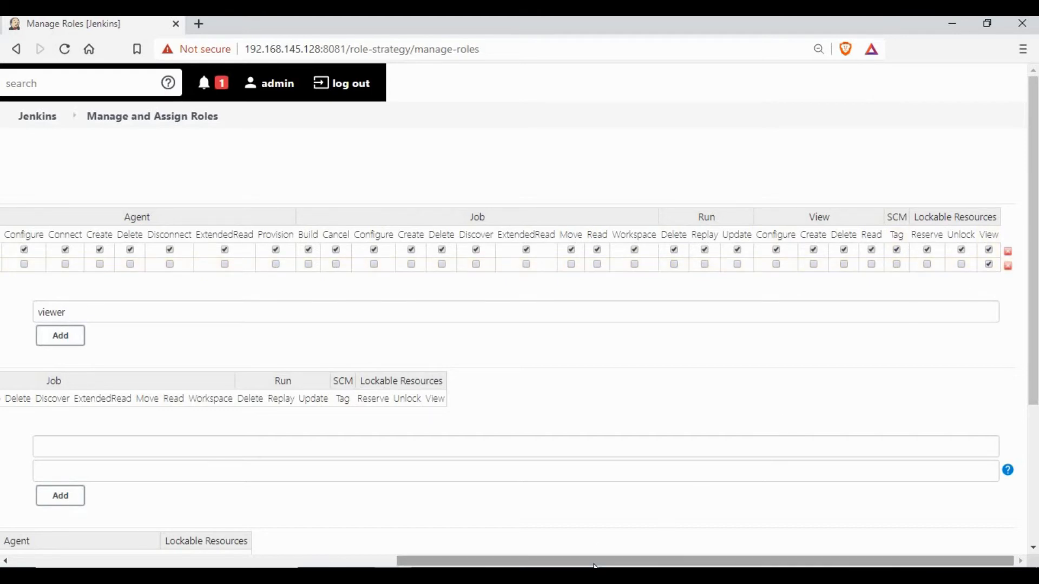
drag(576, 562, 486, 563)
drag(386, 566, 347, 564)
scroll(357, 378, left, 3)
scroll(354, 382, down, 4)
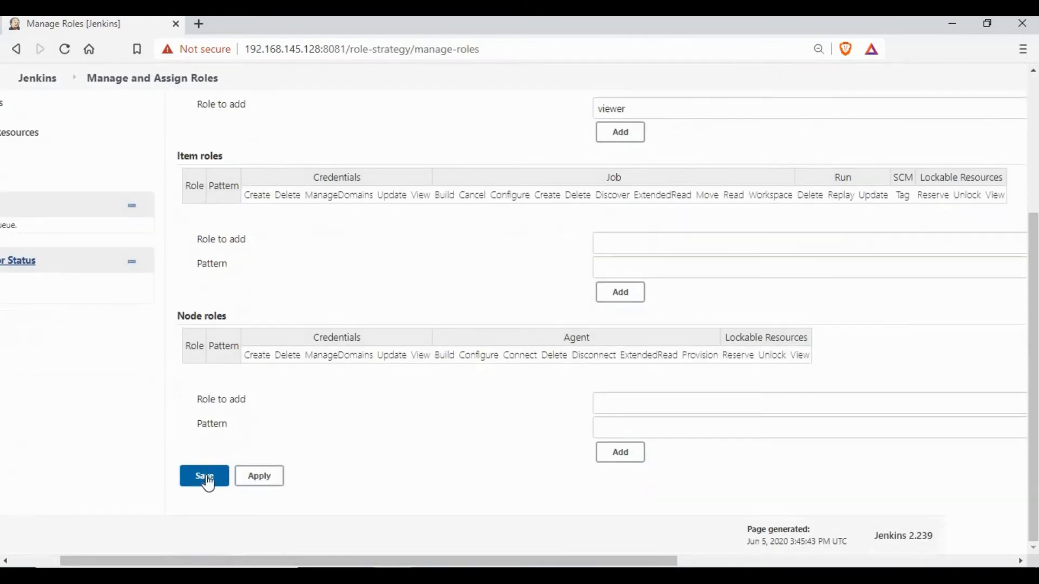
click(212, 488)
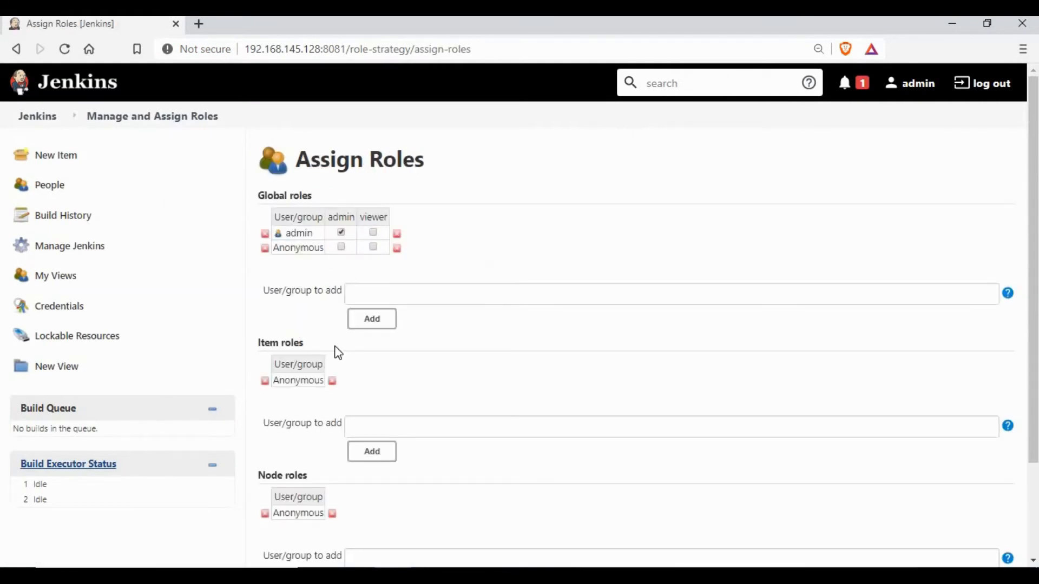
Add users 'test' and 'test1' under Global roles, tick viewer for test, and save
click(410, 289)
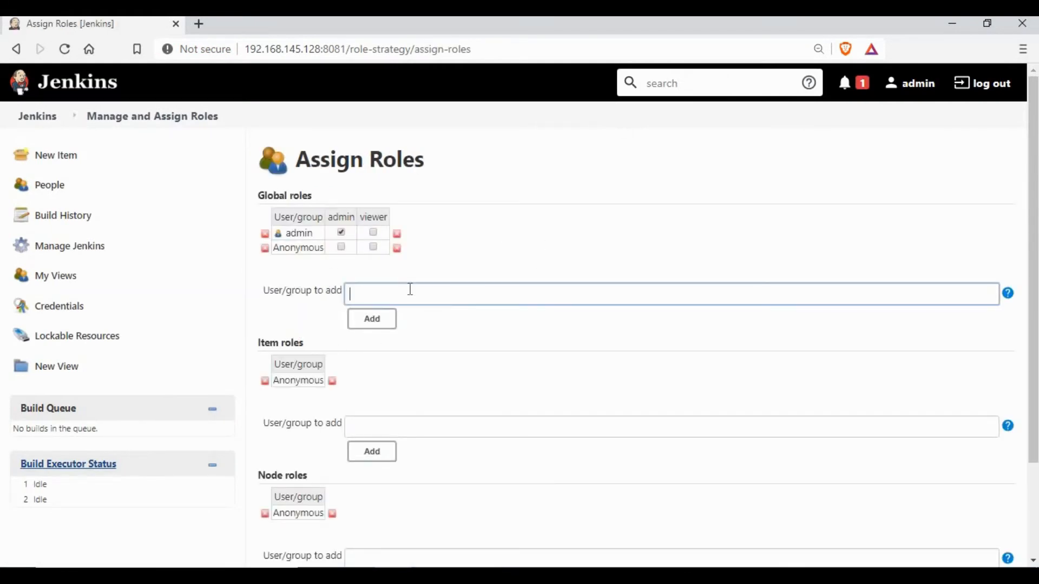
text(test)
click(387, 323)
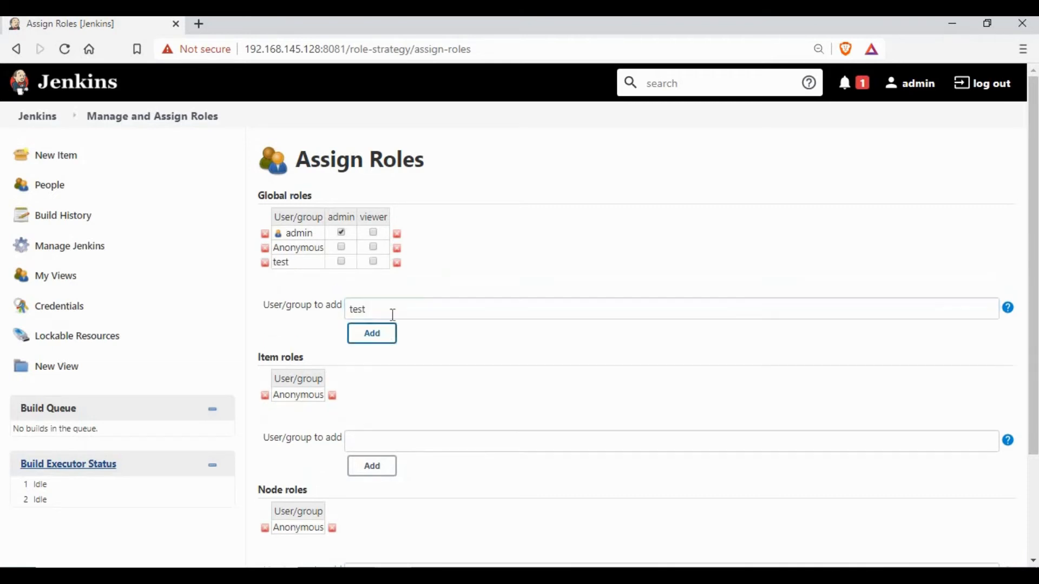
click(395, 308)
text(1)
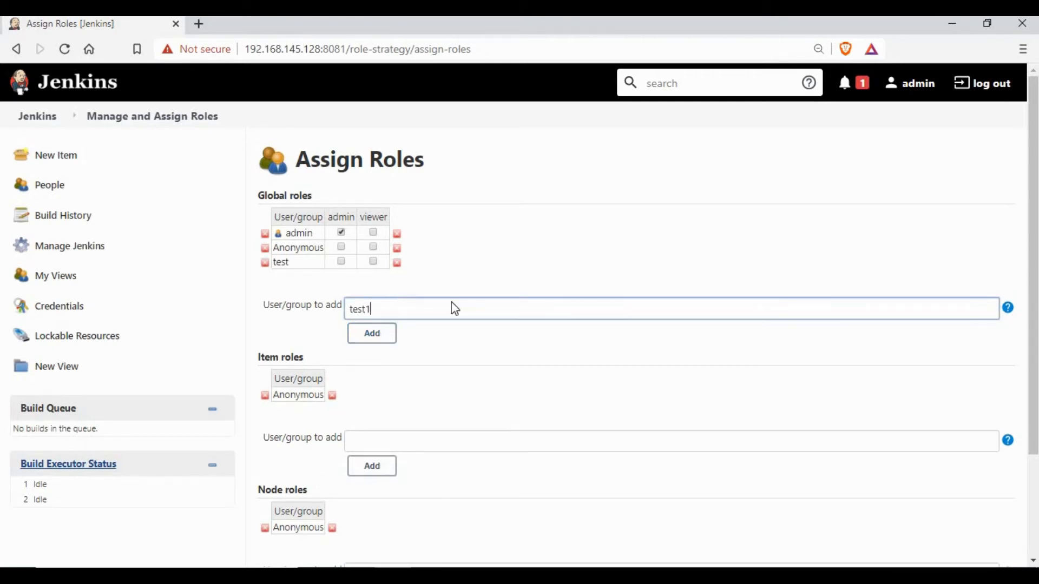
key(Tab)
key(Return)
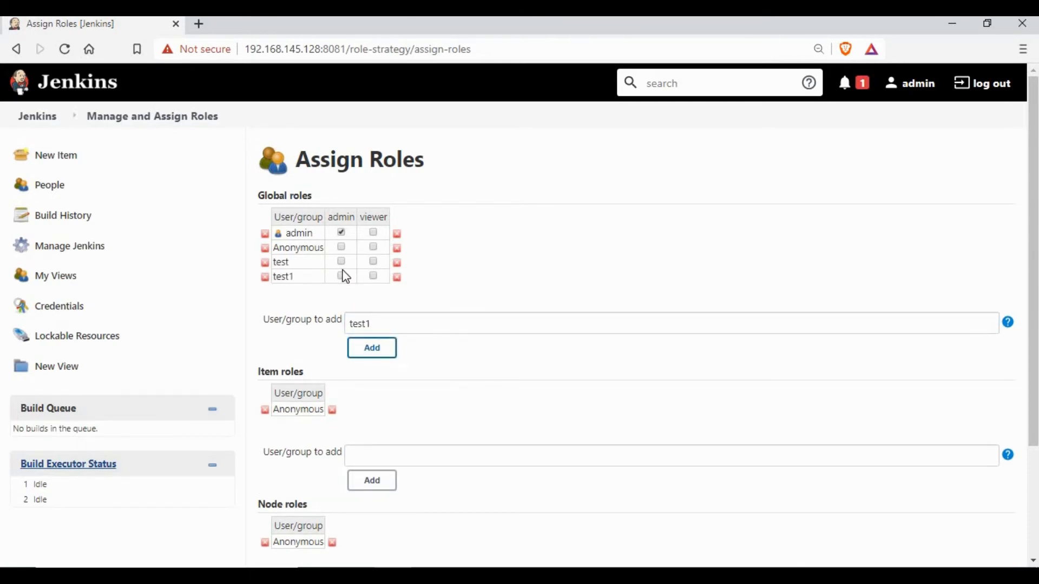
click(373, 262)
scroll(463, 425, down, 3)
click(295, 492)
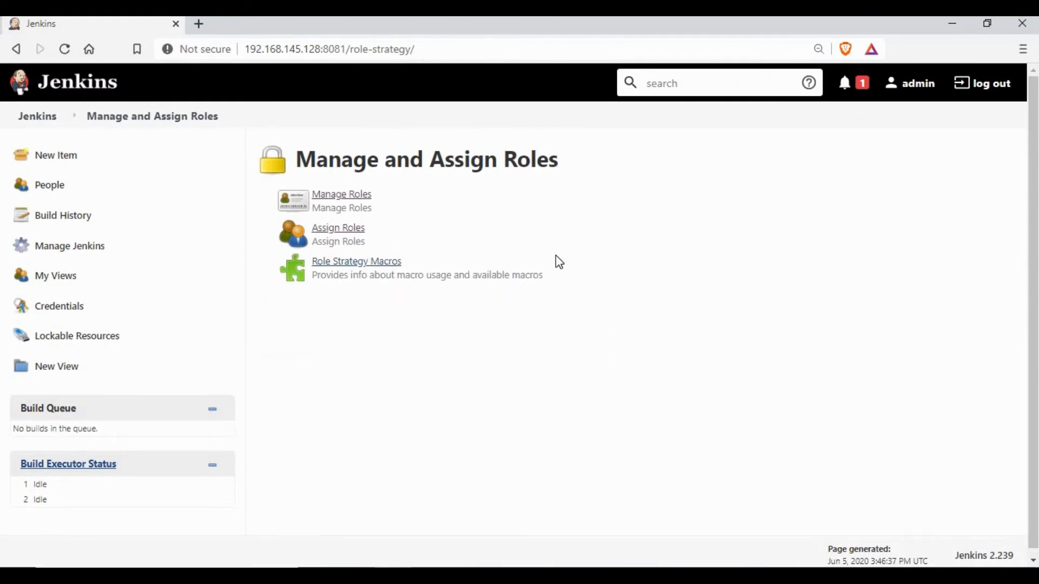
Sign out of admin and sign in as user test with its password
click(985, 93)
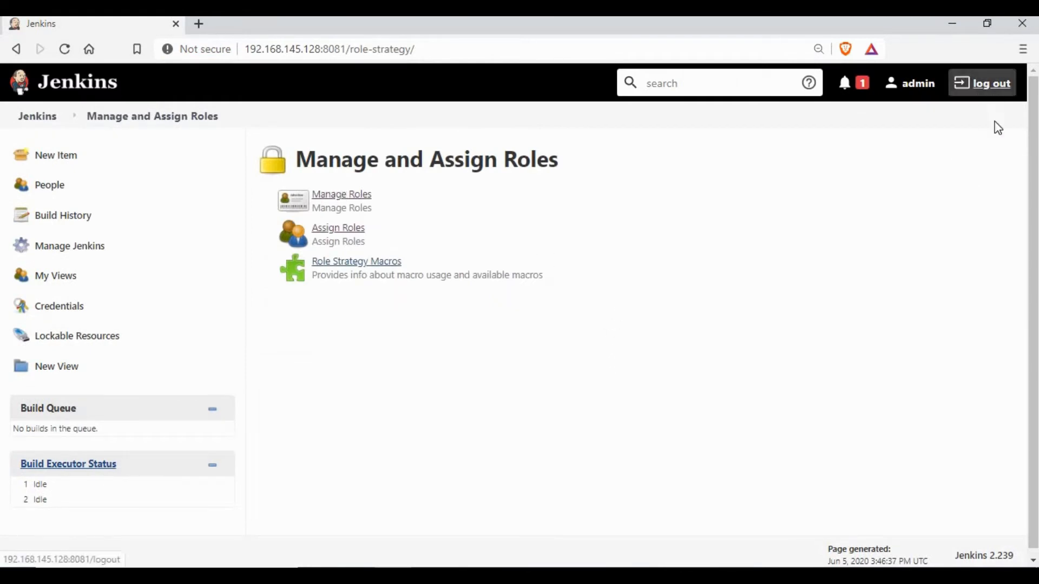
click(540, 316)
click(479, 377)
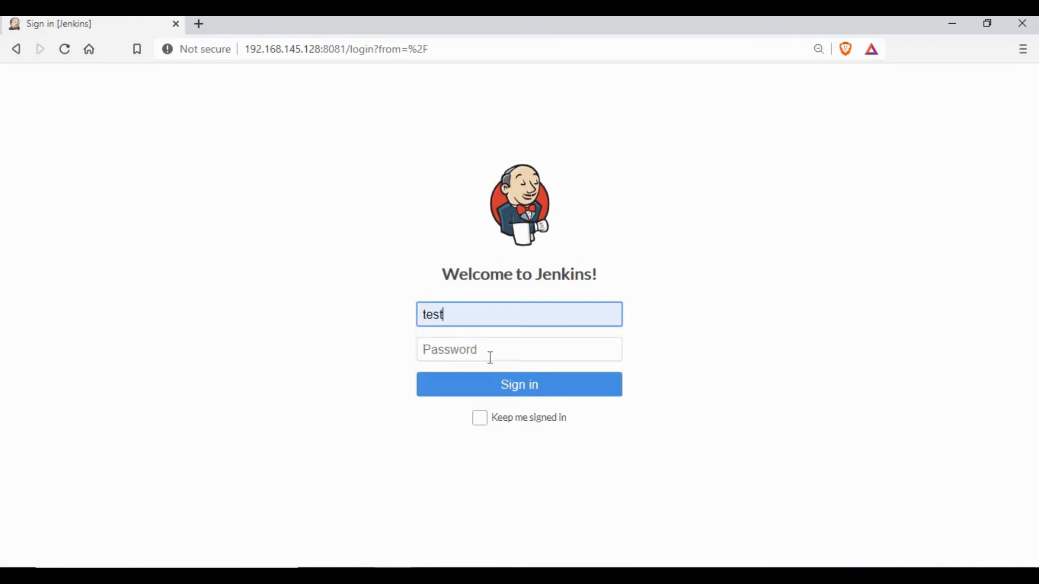
click(490, 357)
text(test1)
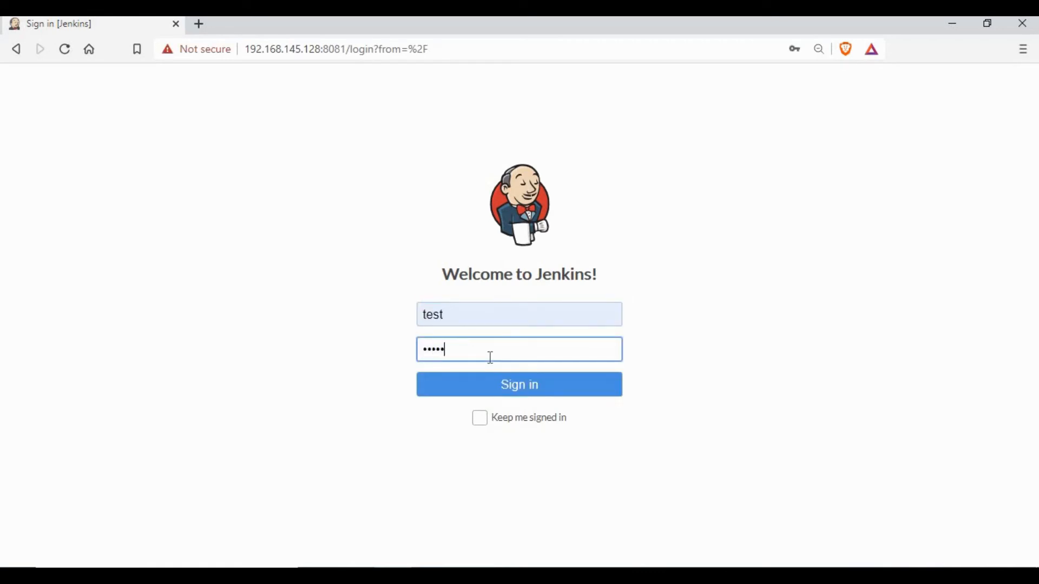
text(234)
key(Return)
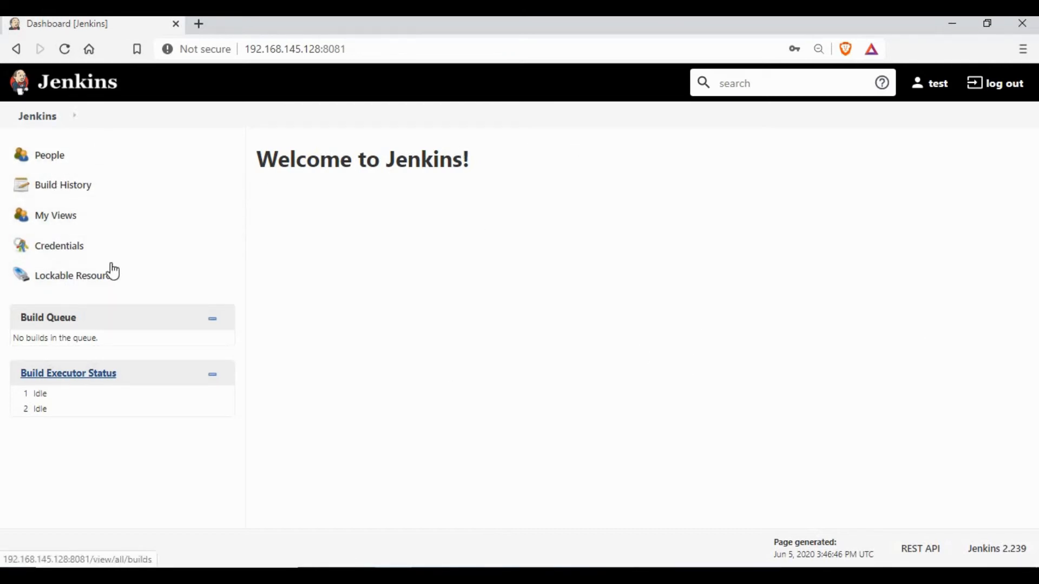
Sign out of test and sign back in as admin
click(998, 90)
click(503, 313)
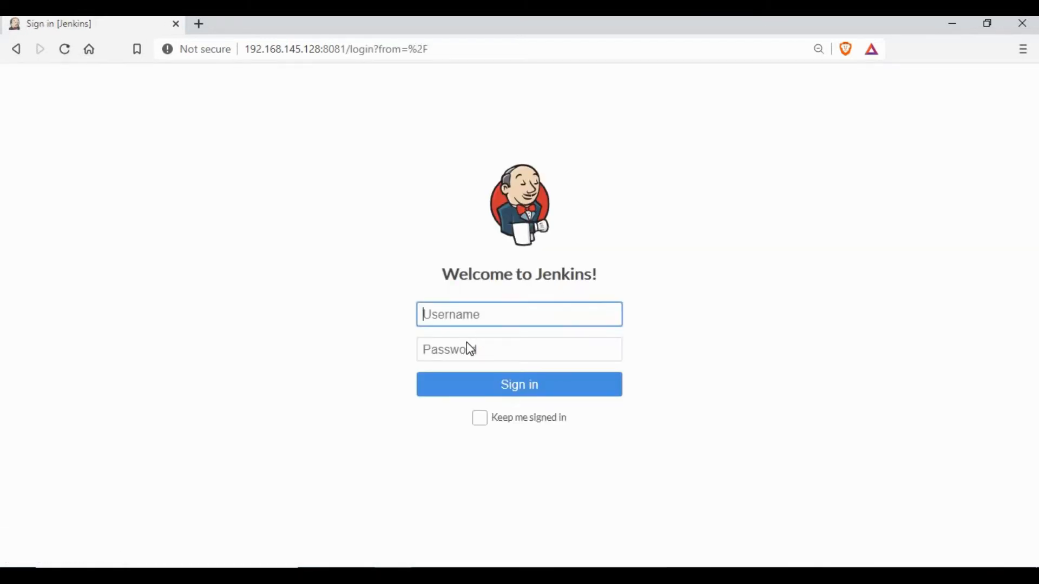
click(461, 356)
text(admin)
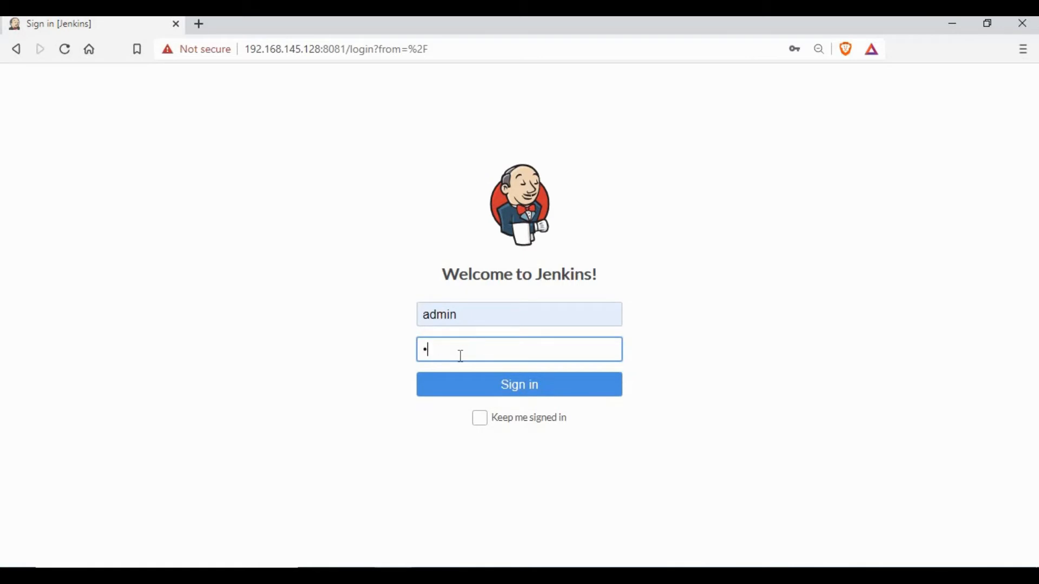
key(Return)
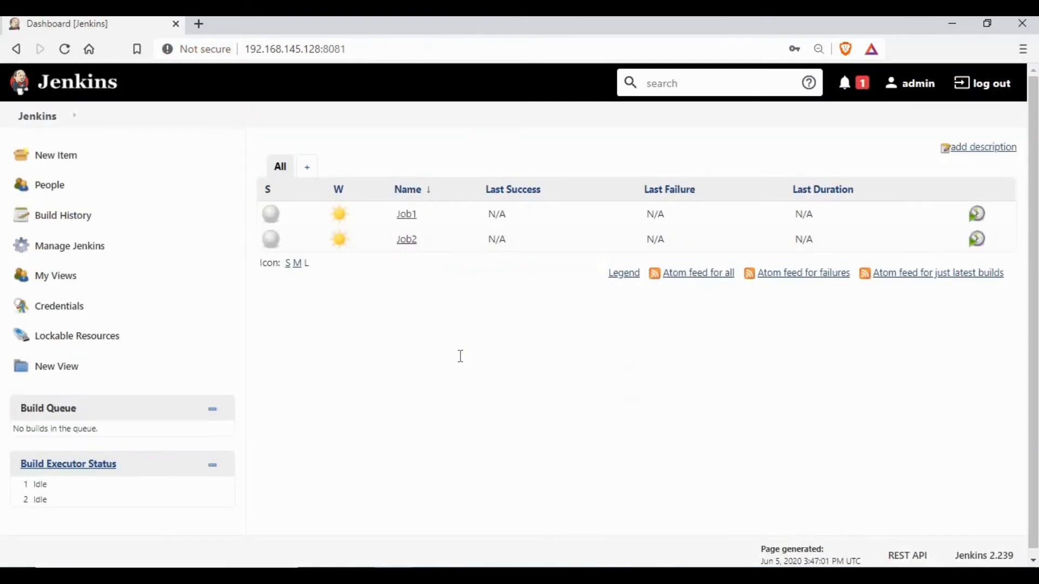
In Manage and Assign Roles > Manage Roles, tick Job 'Read' for the viewer role
click(63, 247)
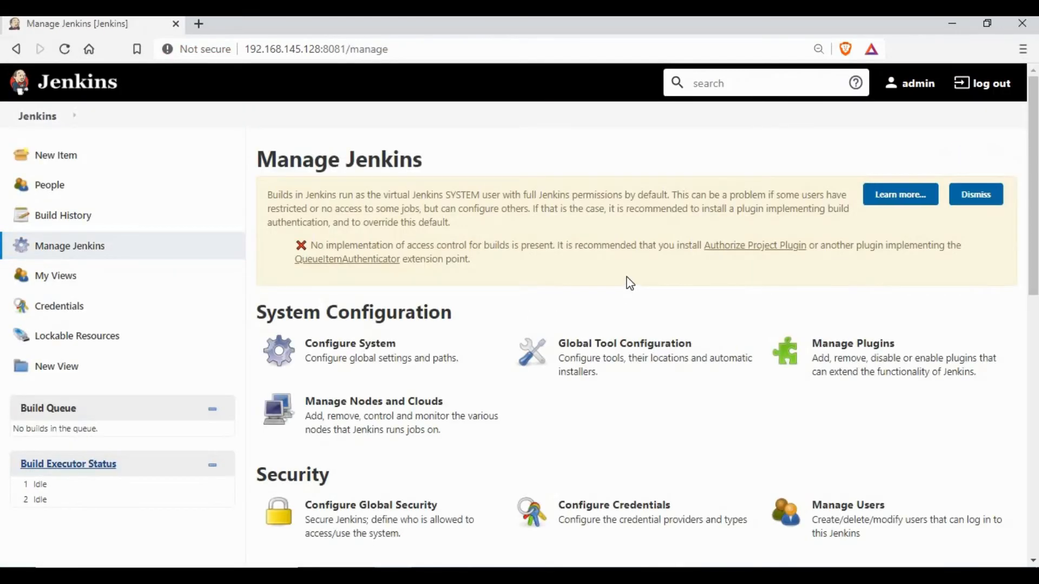
scroll(618, 301, down, 10)
click(346, 475)
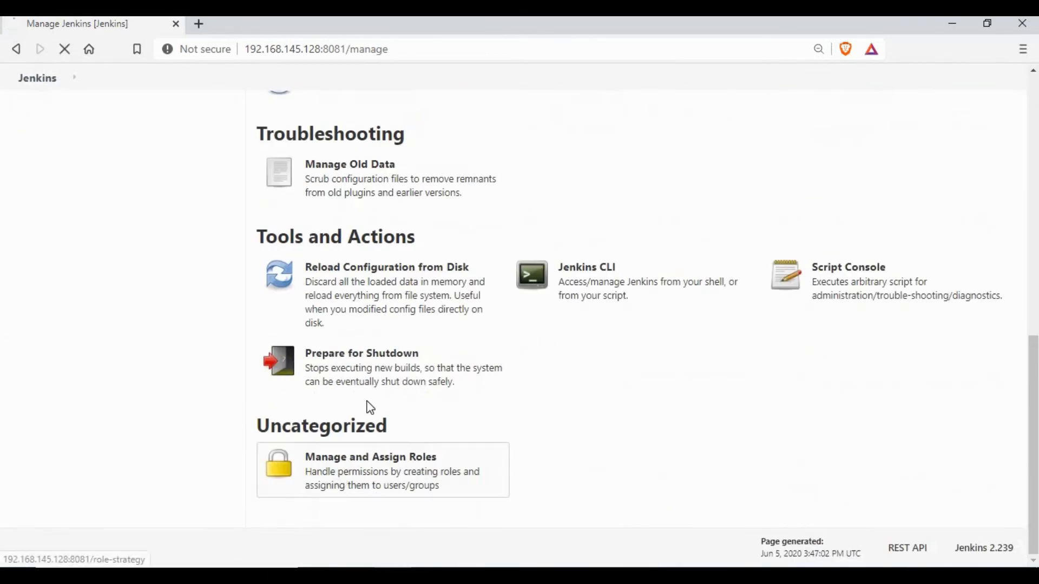
click(348, 198)
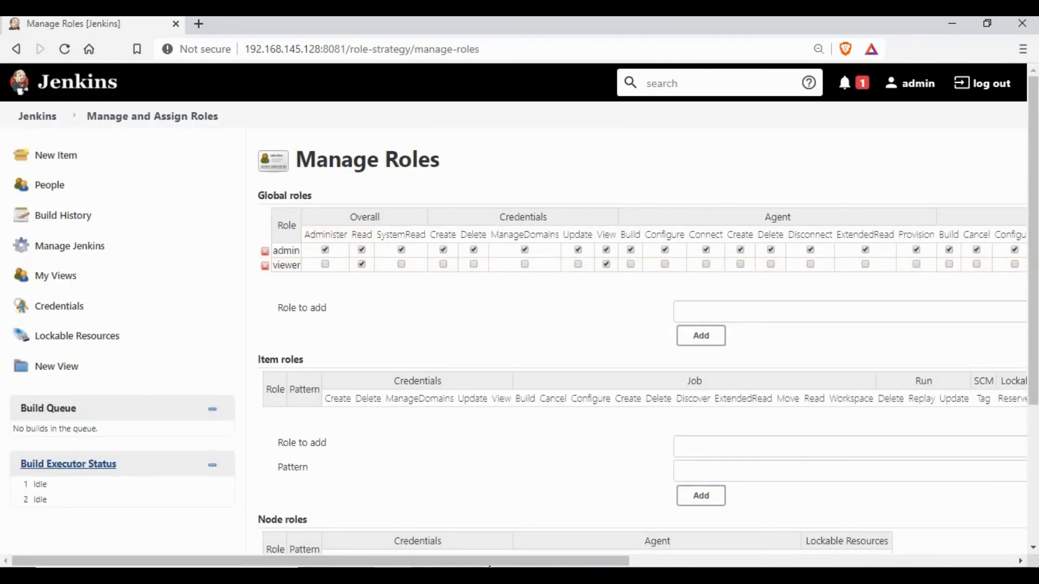
drag(508, 564, 748, 563)
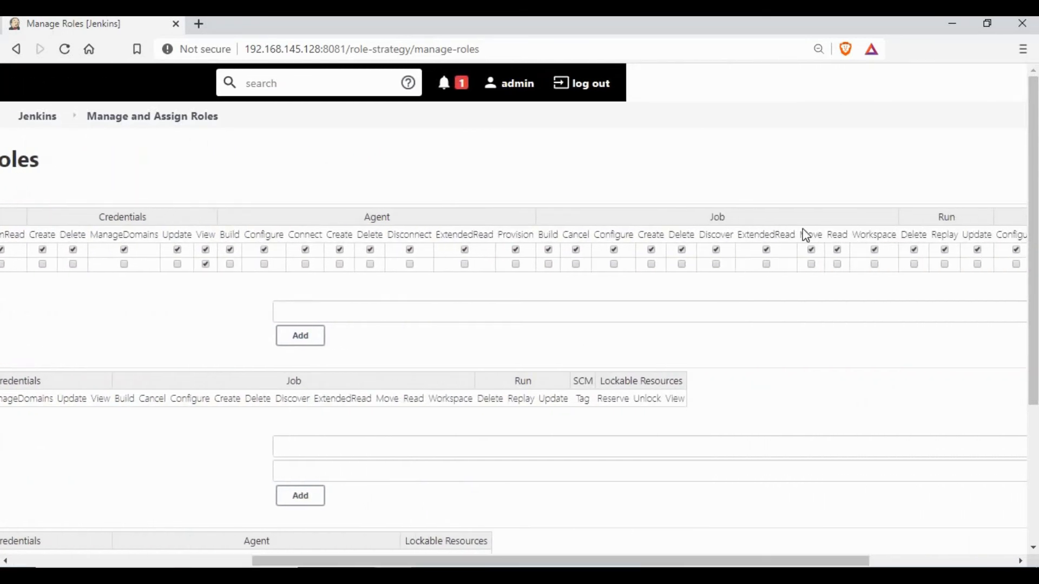
click(838, 265)
drag(1031, 334, 221, 510)
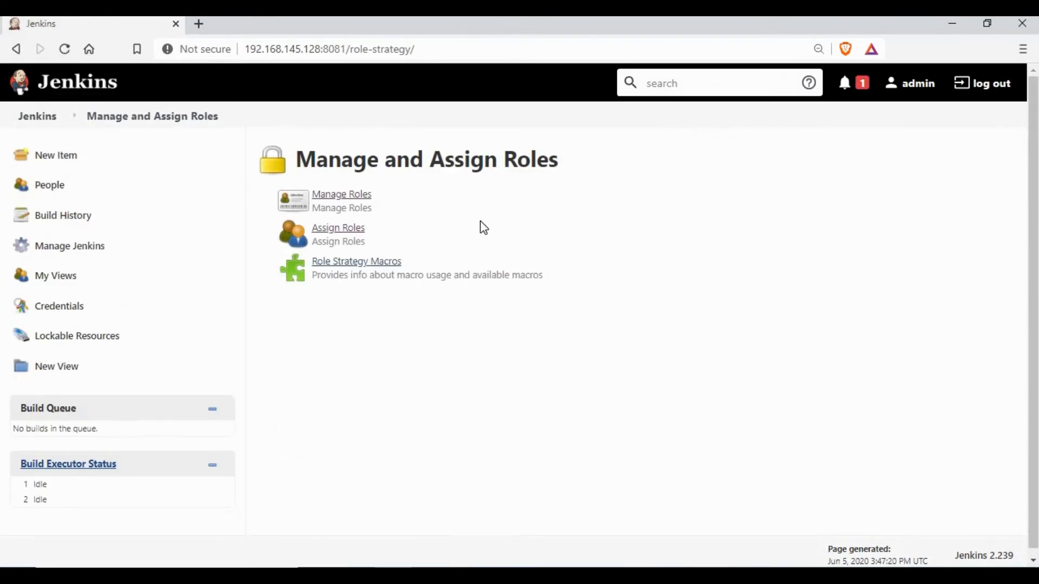
Log out of admin and sign in as test to view its dashboard
click(986, 85)
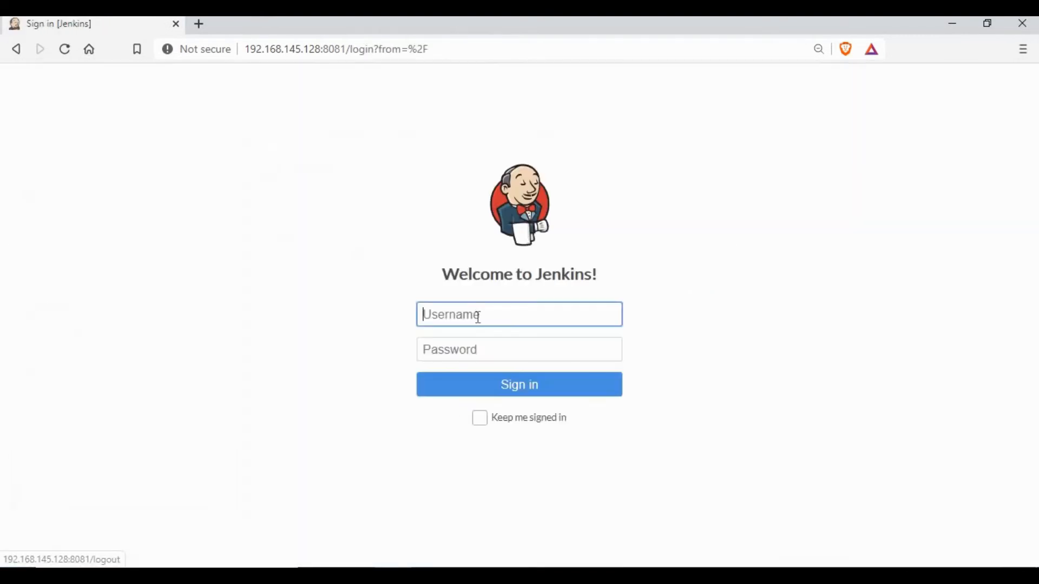
click(458, 371)
click(466, 355)
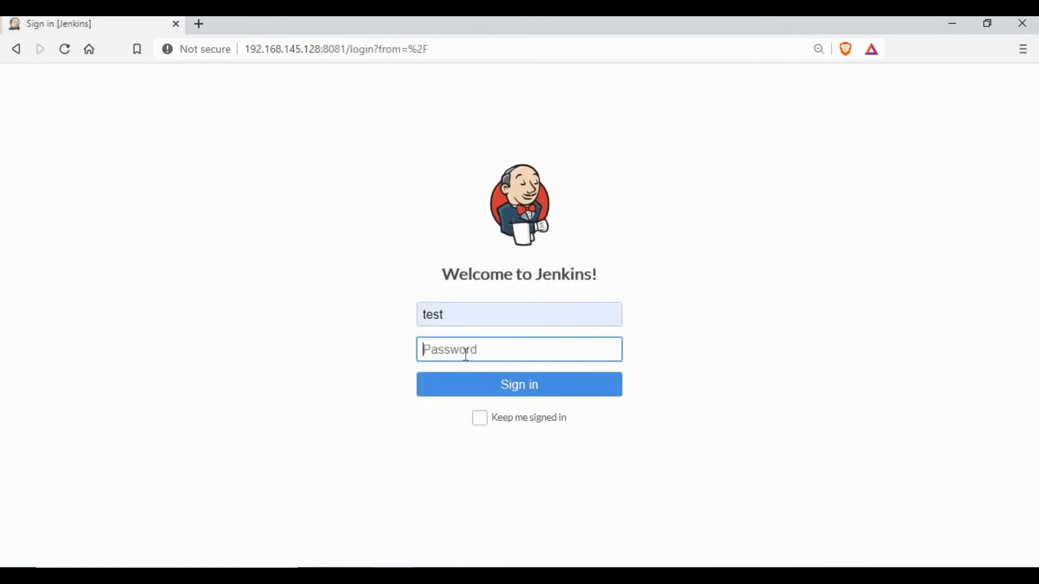
text(test123)
key(Return)
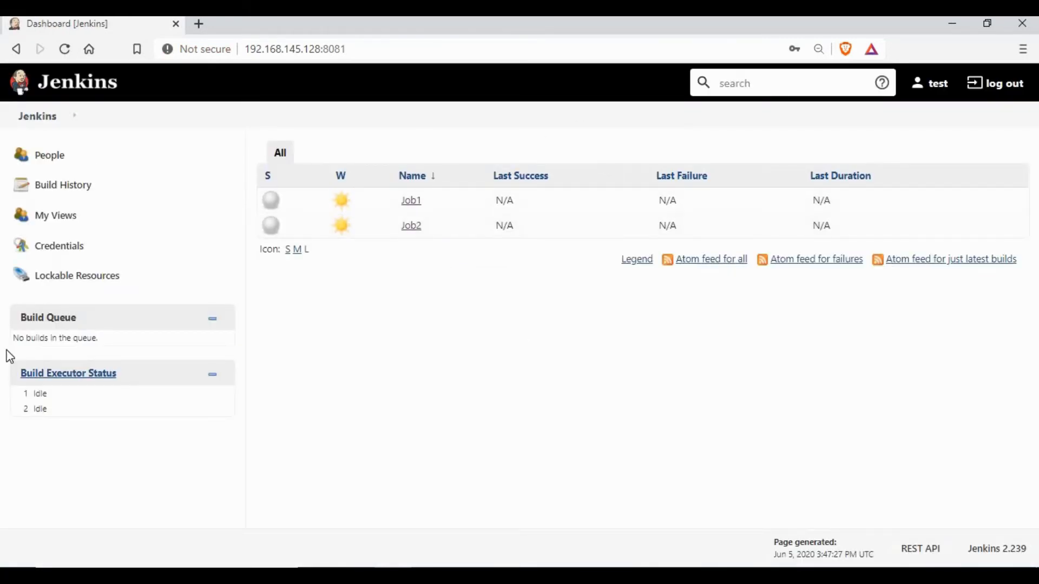
Log out of test and sign in as test1 via the saved username suggestion
click(1002, 86)
click(475, 324)
key(Down)
key(Down)
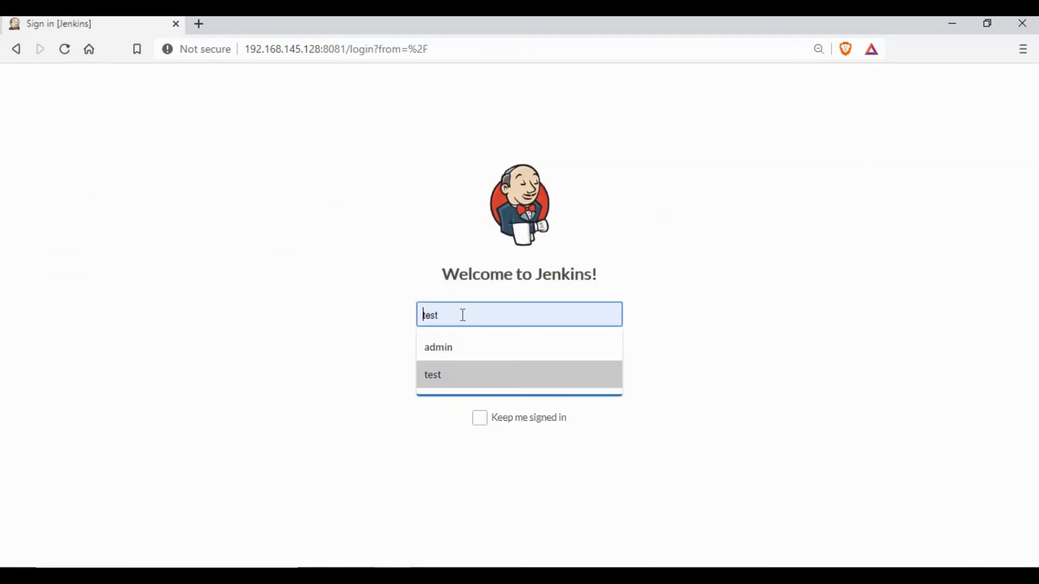
key(Return)
click(457, 350)
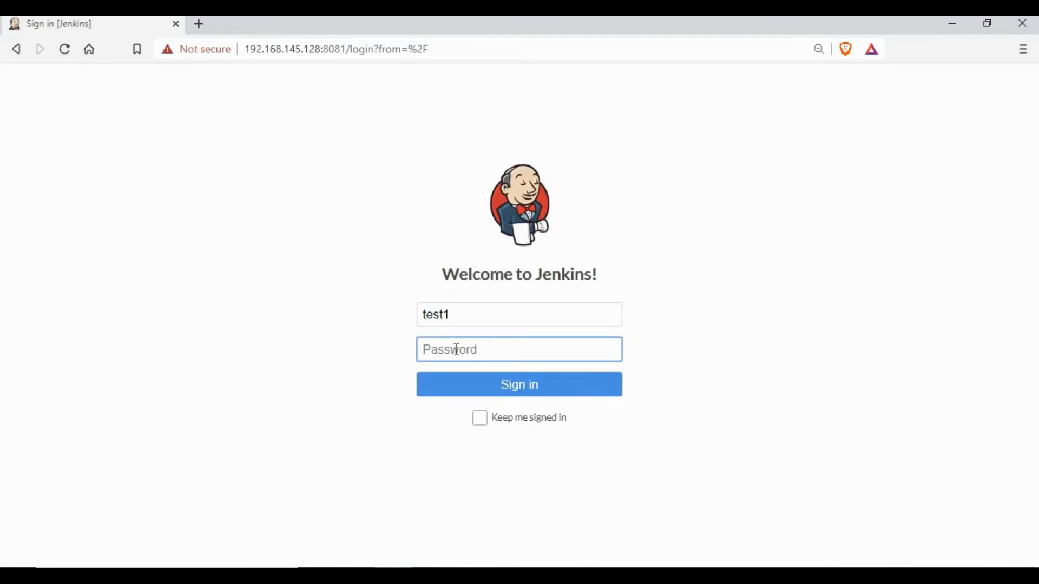
text(te)
key(Return)
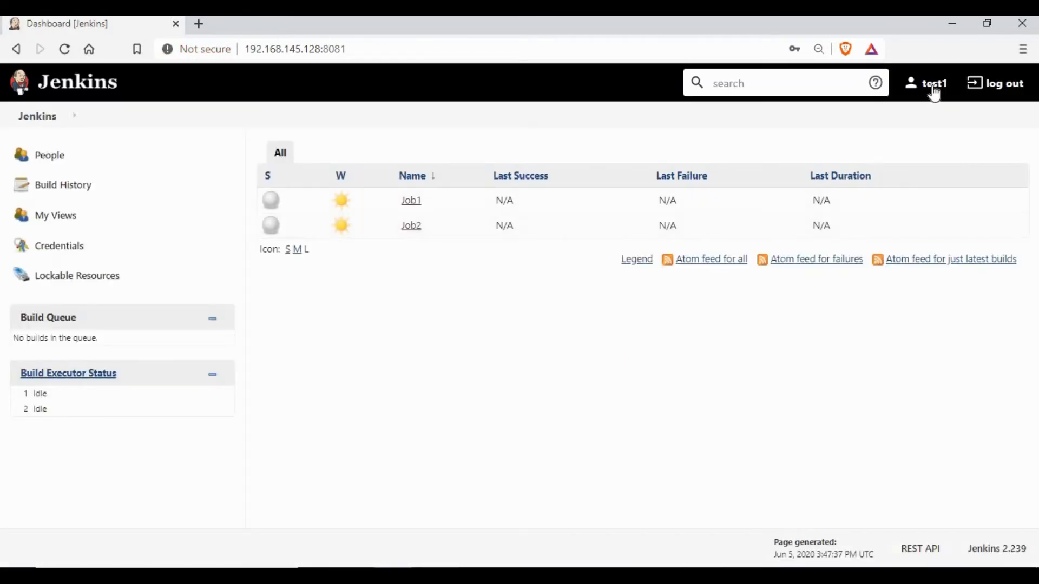
Log out of test1 and sign back in as admin
click(1011, 90)
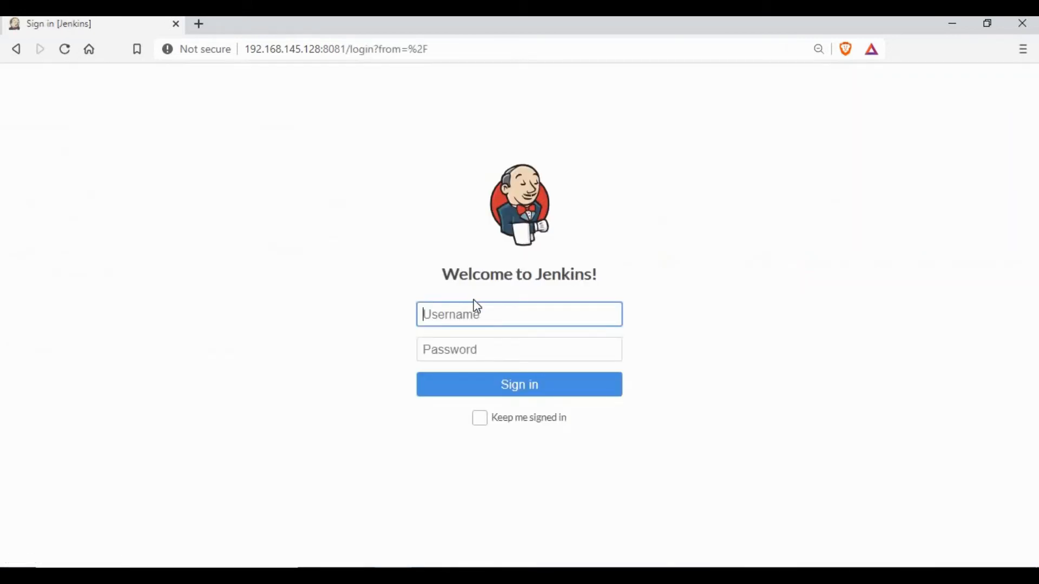
click(447, 346)
click(448, 356)
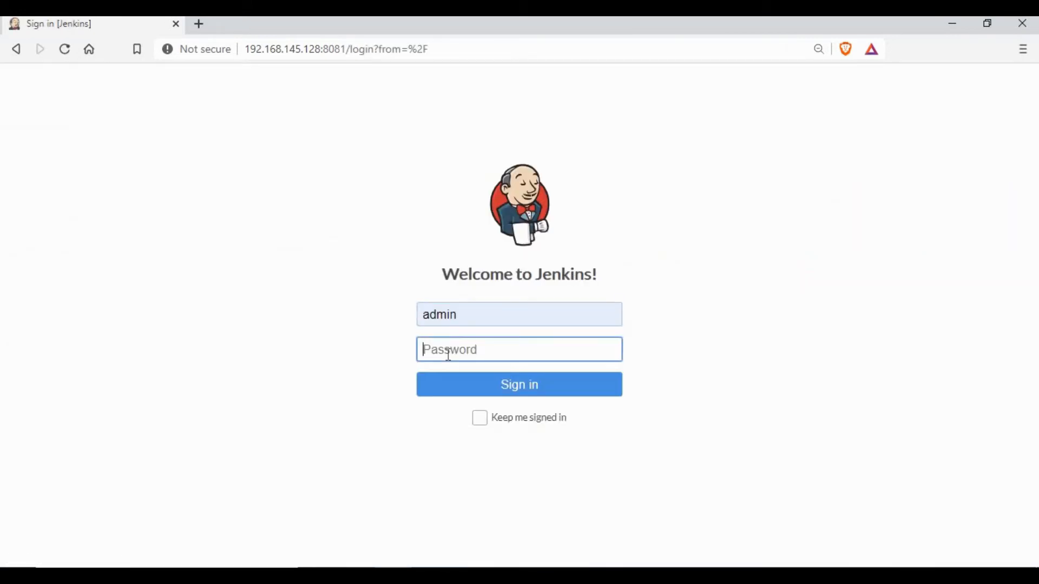
text(*******)
key(Return)
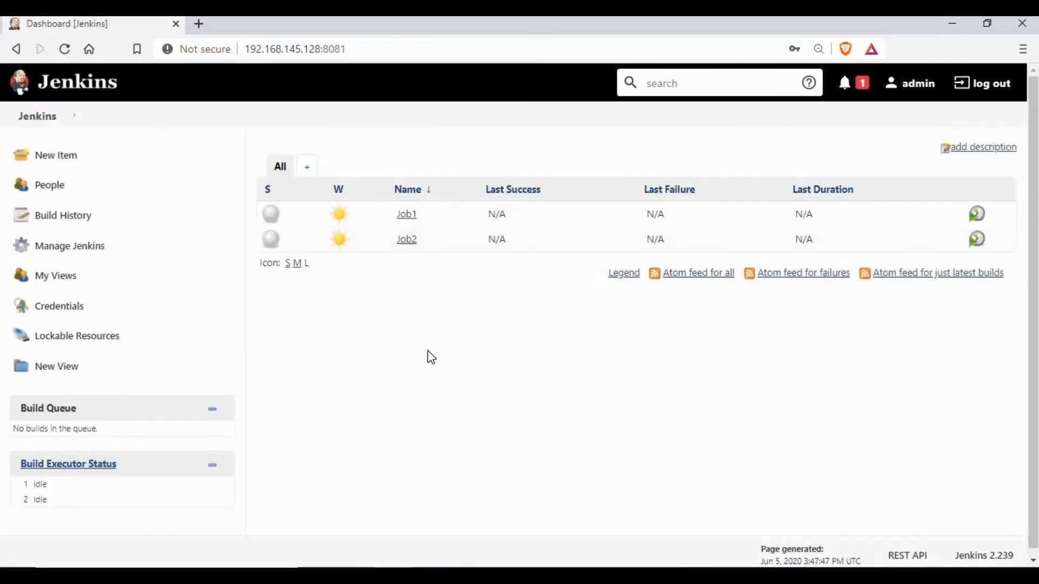
Tick 'Allow users to sign up' in Configure Global Security and save
click(42, 315)
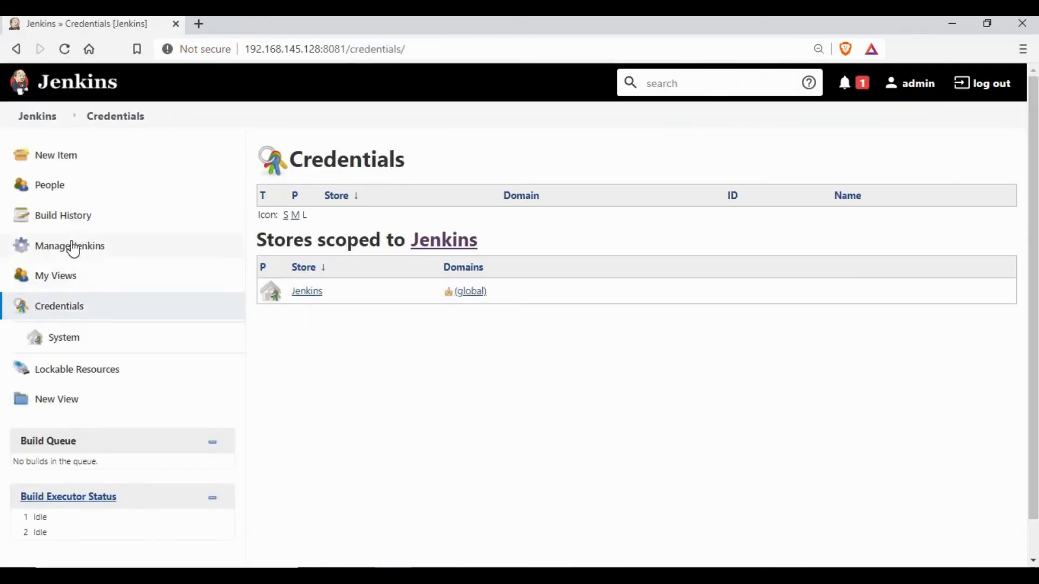
click(72, 245)
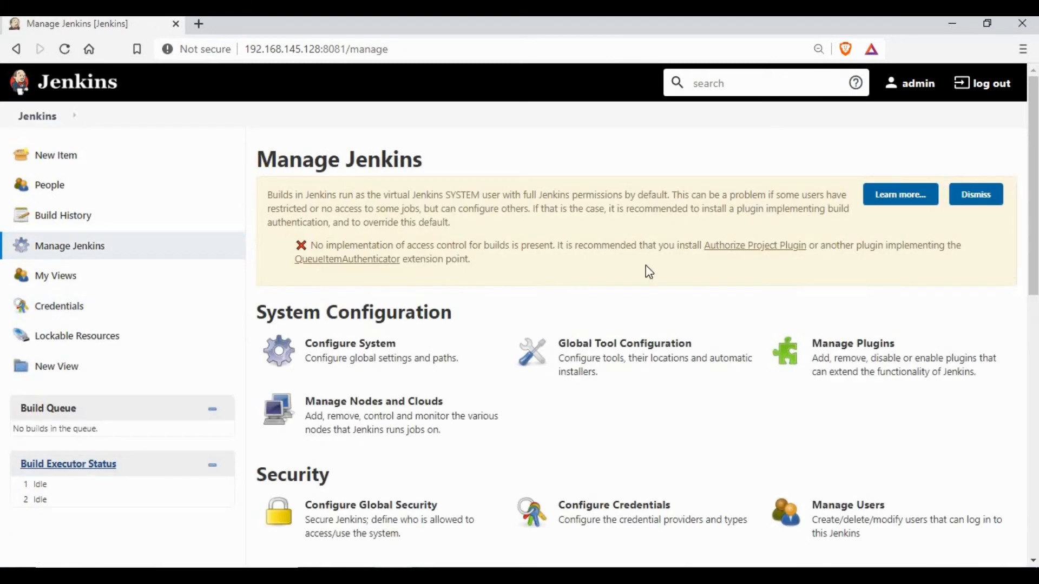
scroll(403, 414, down, 1)
click(371, 438)
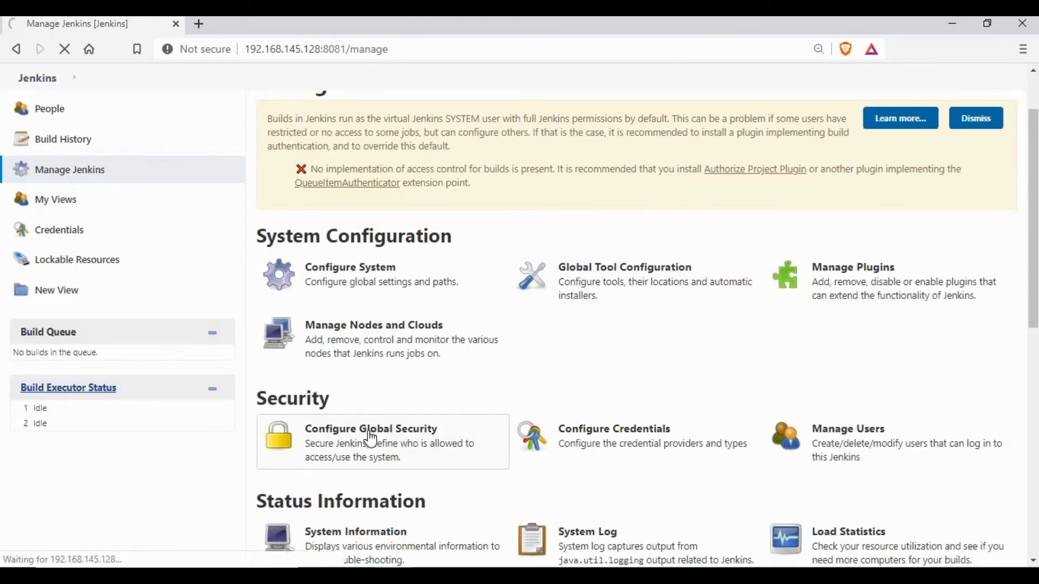
scroll(525, 264, down, 1)
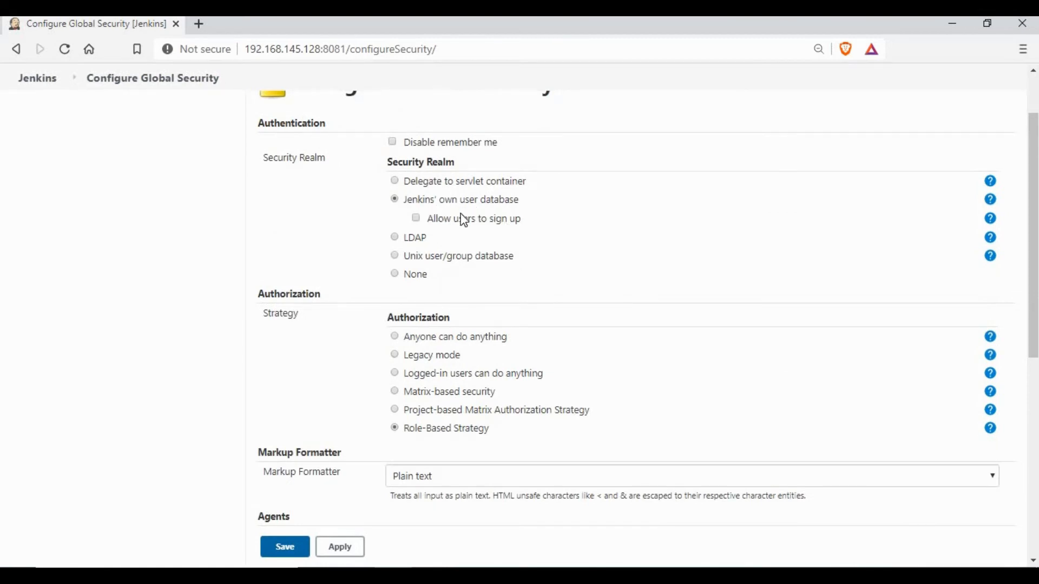
click(427, 222)
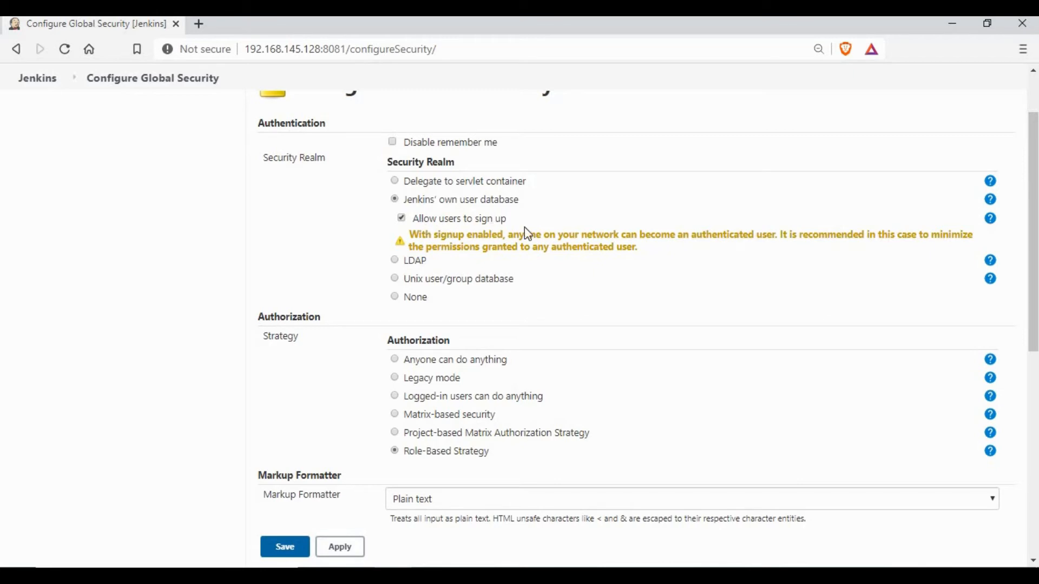
drag(420, 218, 517, 221)
click(444, 201)
drag(419, 219, 507, 226)
click(539, 243)
click(290, 550)
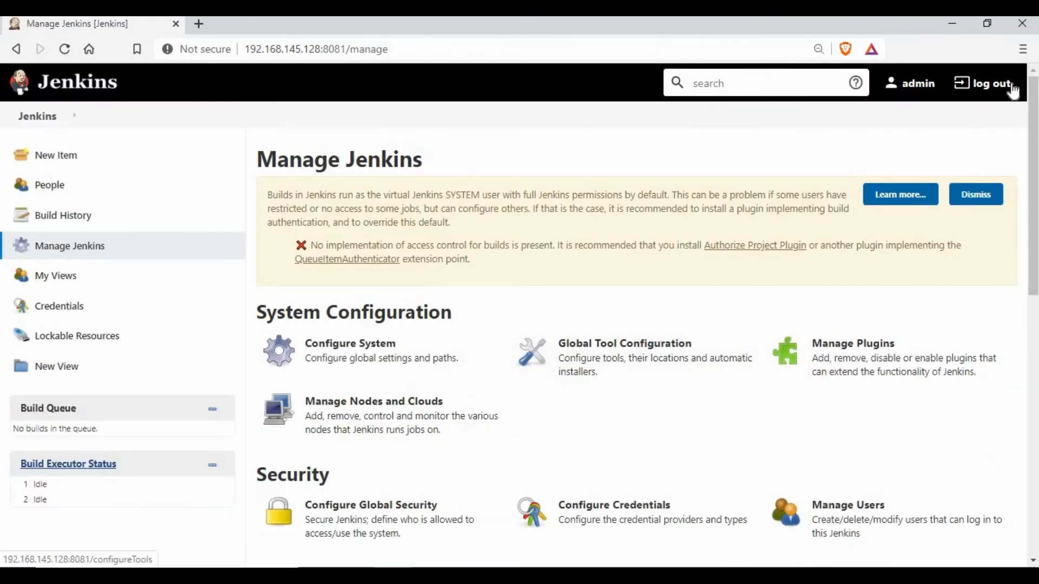
Log out and self-register a new account 'test2' with full name, e-mail and password
click(1011, 86)
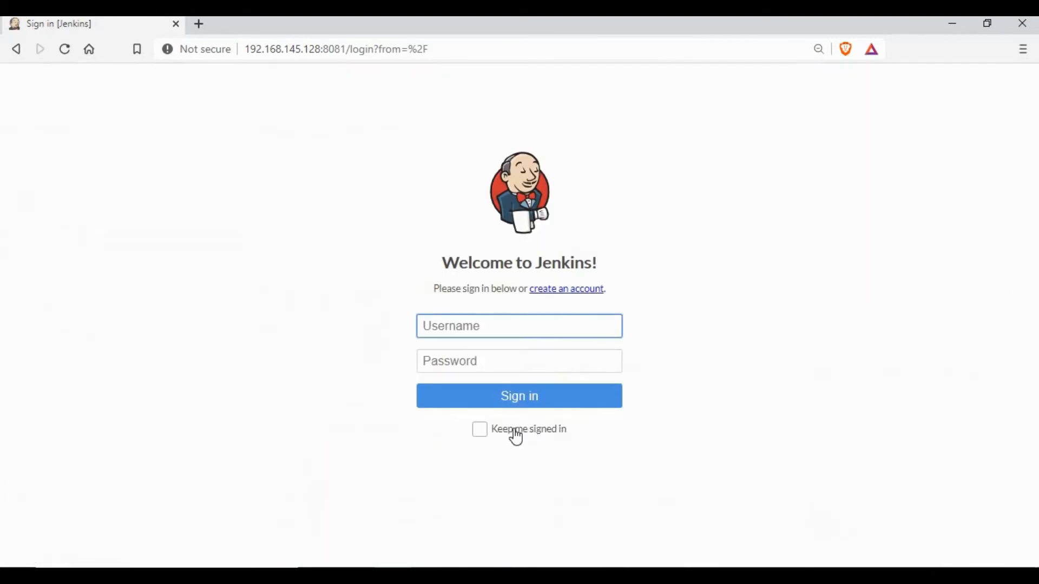
drag(439, 289, 561, 299)
click(560, 299)
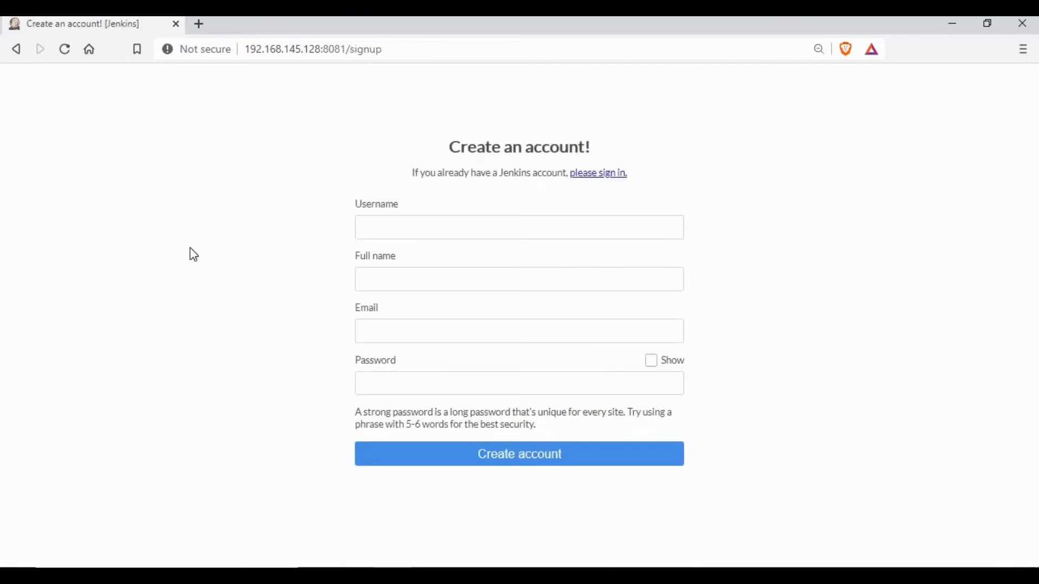
text(test2)
click(432, 287)
text(te)
click(406, 305)
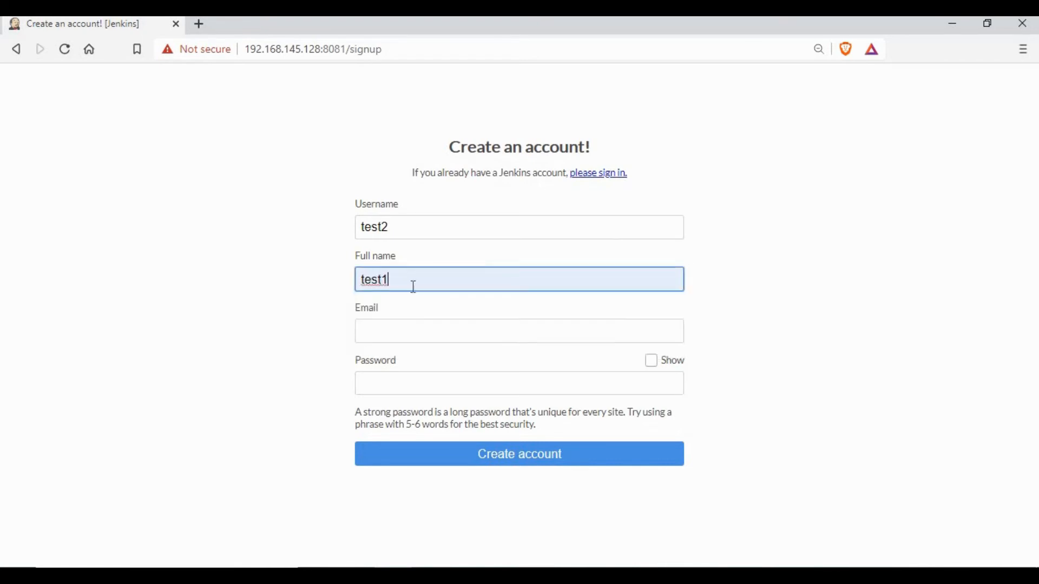
key(BackSpace)
text(2)
click(408, 330)
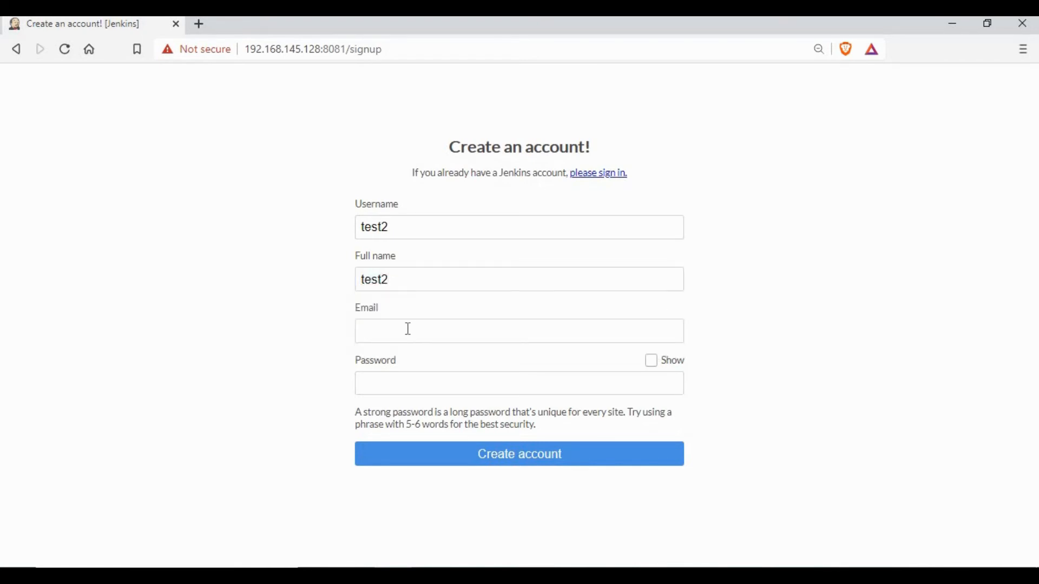
click(442, 363)
click(425, 380)
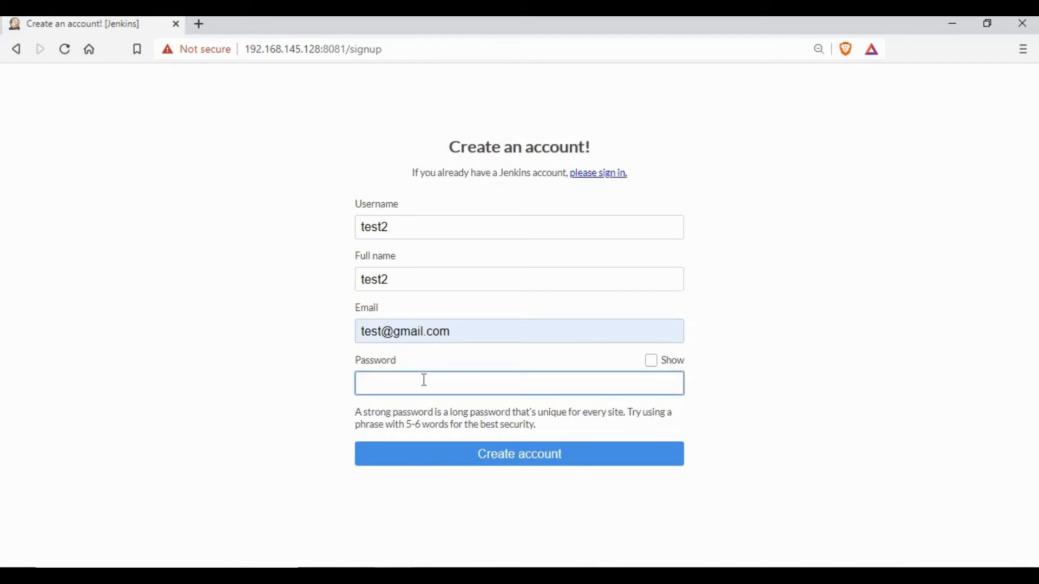
text(test123)
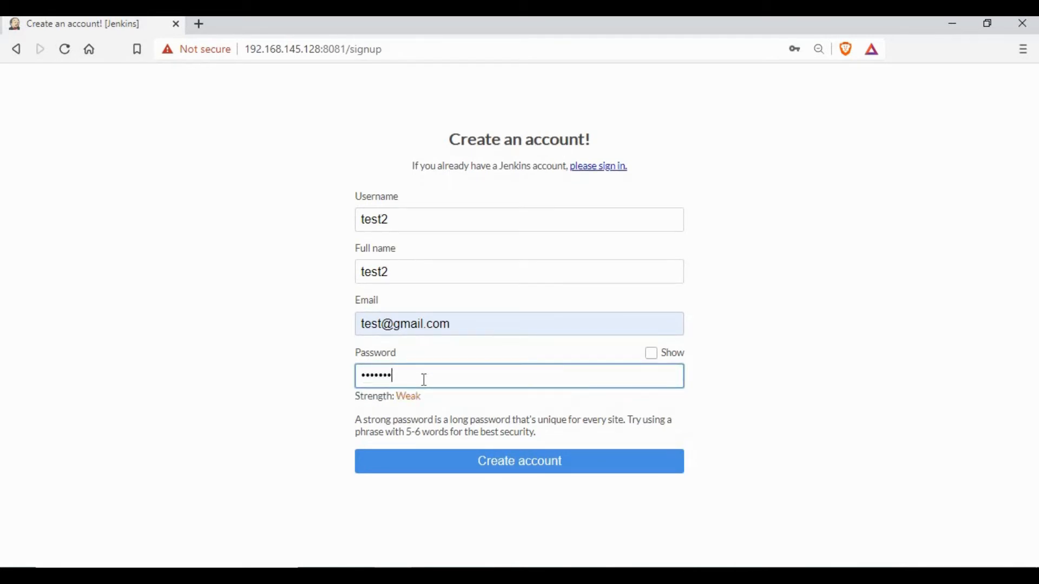
click(635, 461)
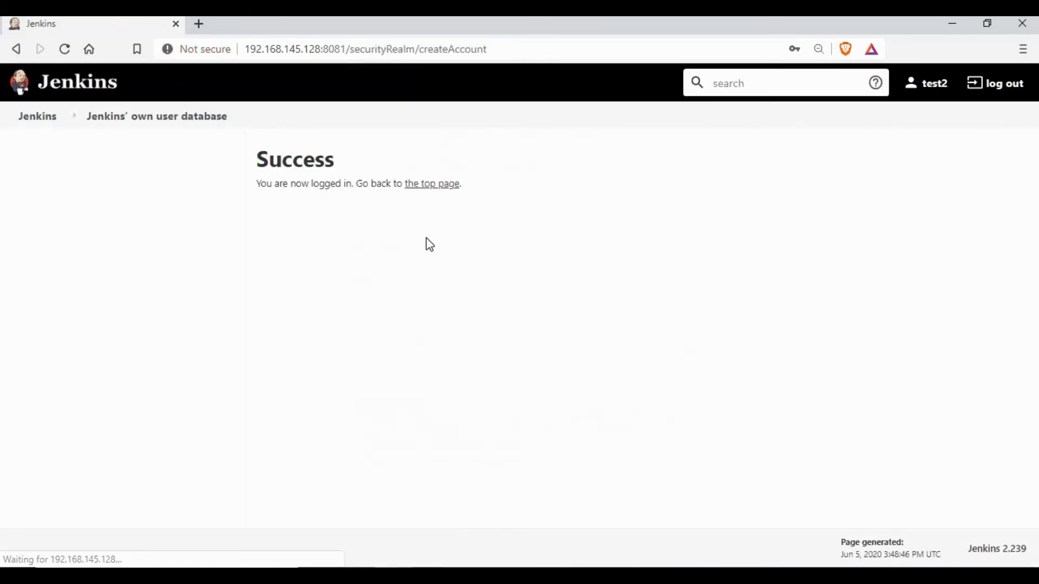
Return to the home page, log out of test2, and sign in as admin
click(439, 185)
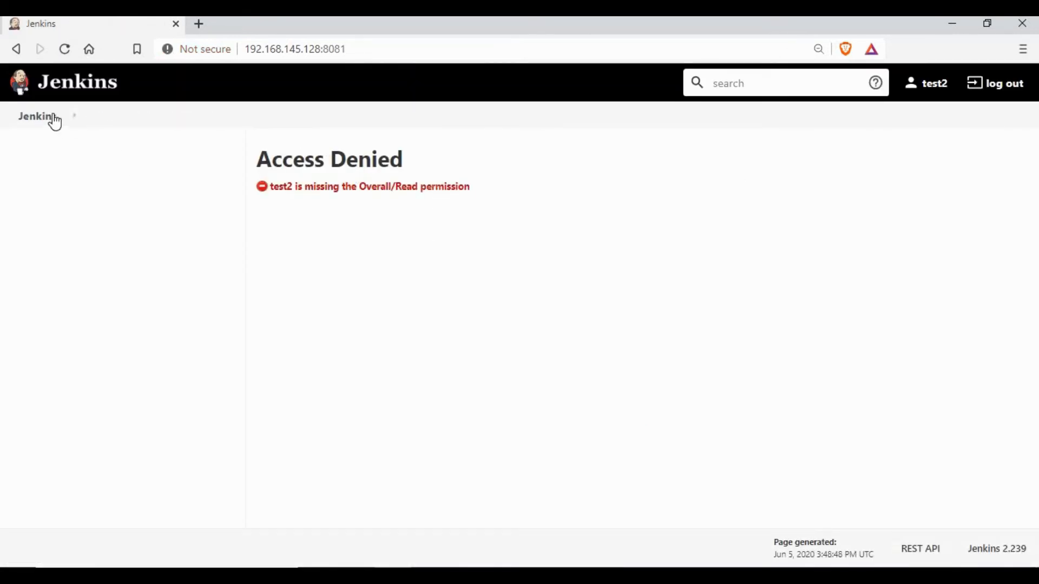
click(1009, 94)
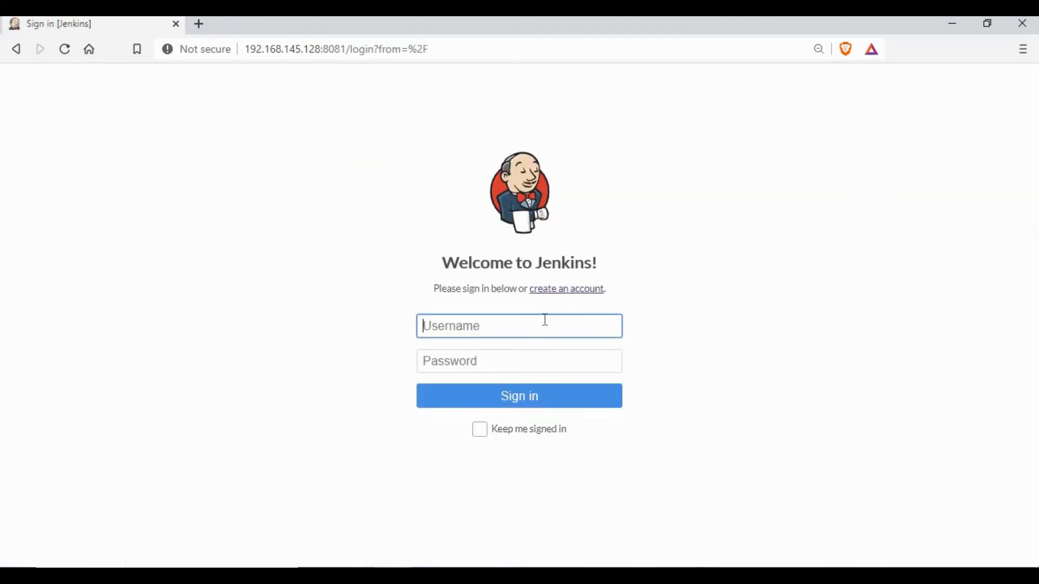
click(473, 359)
click(473, 360)
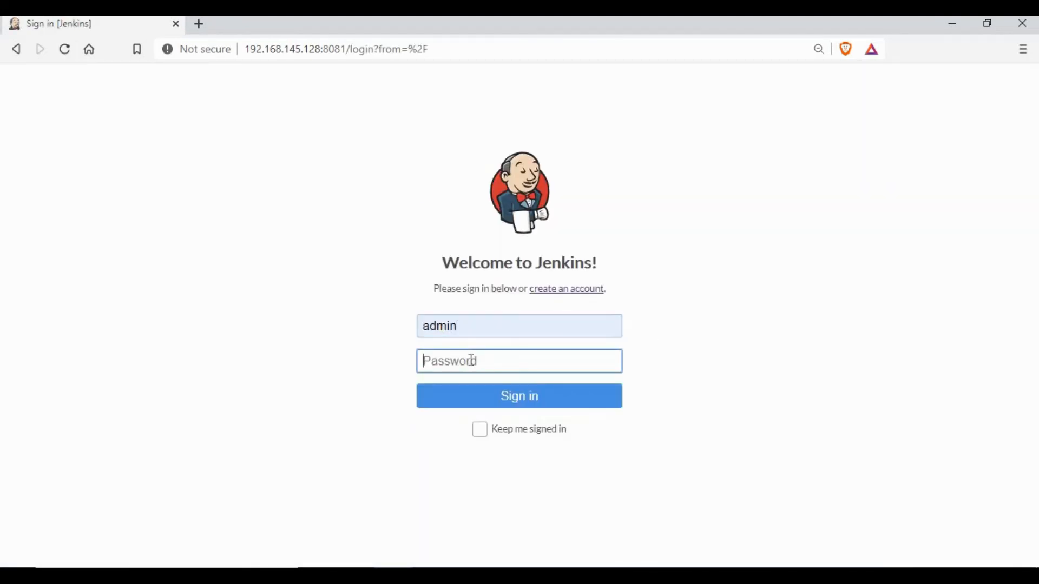
text(admin123)
key(Return)
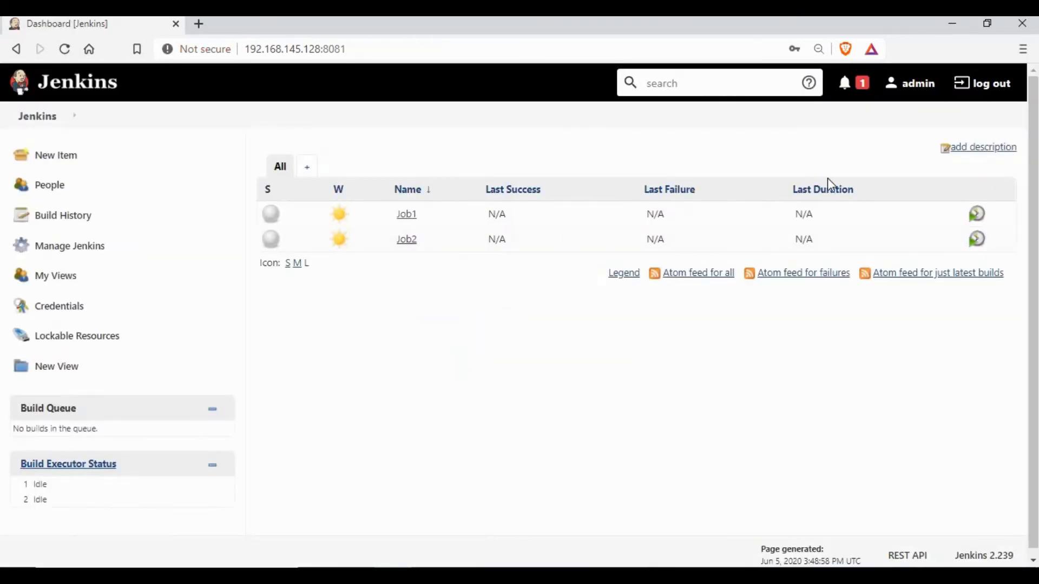
Check that test2 appears in the Manage Users list
click(112, 250)
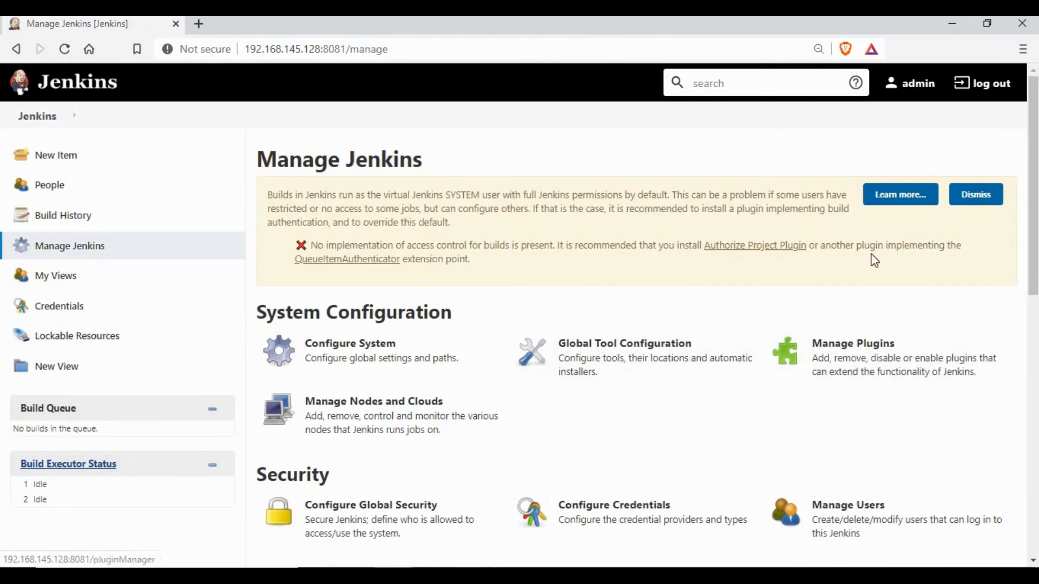
scroll(853, 204, down, 5)
click(816, 248)
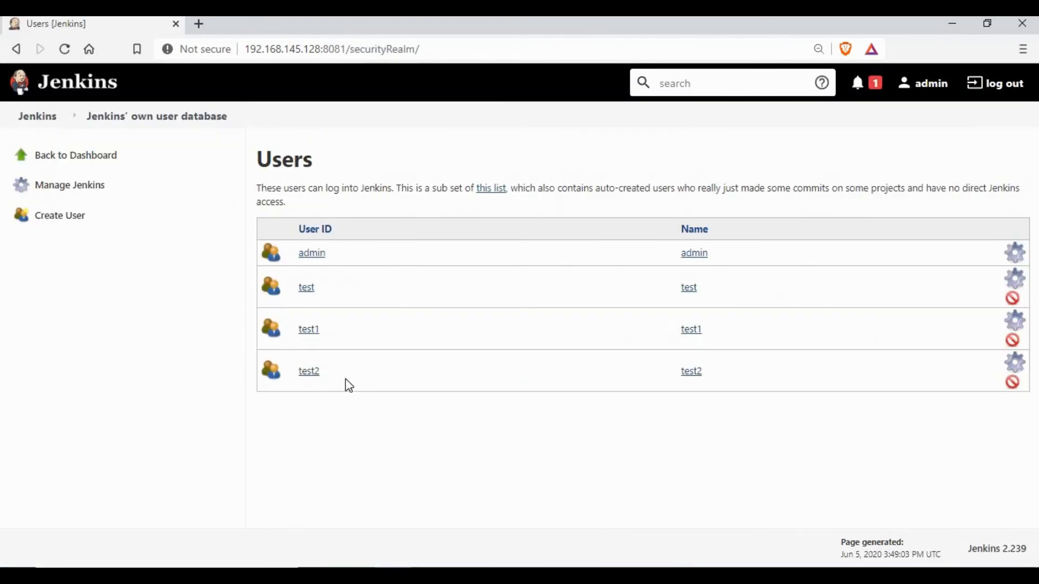
drag(291, 375, 421, 423)
click(421, 424)
Add test2 under Global roles in Assign Roles, tick viewer, and save
click(89, 190)
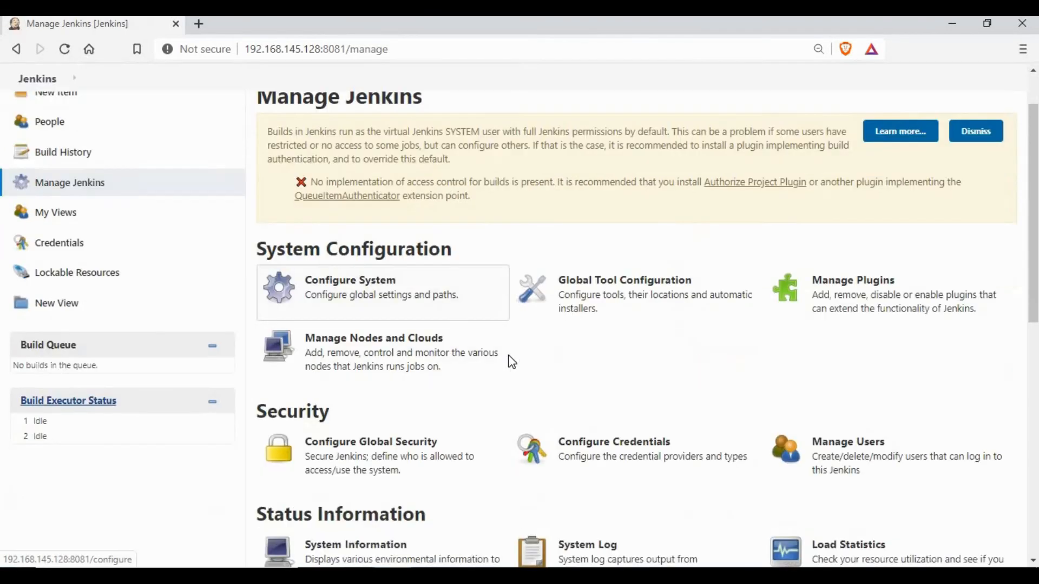
scroll(343, 479, down, 10)
click(343, 479)
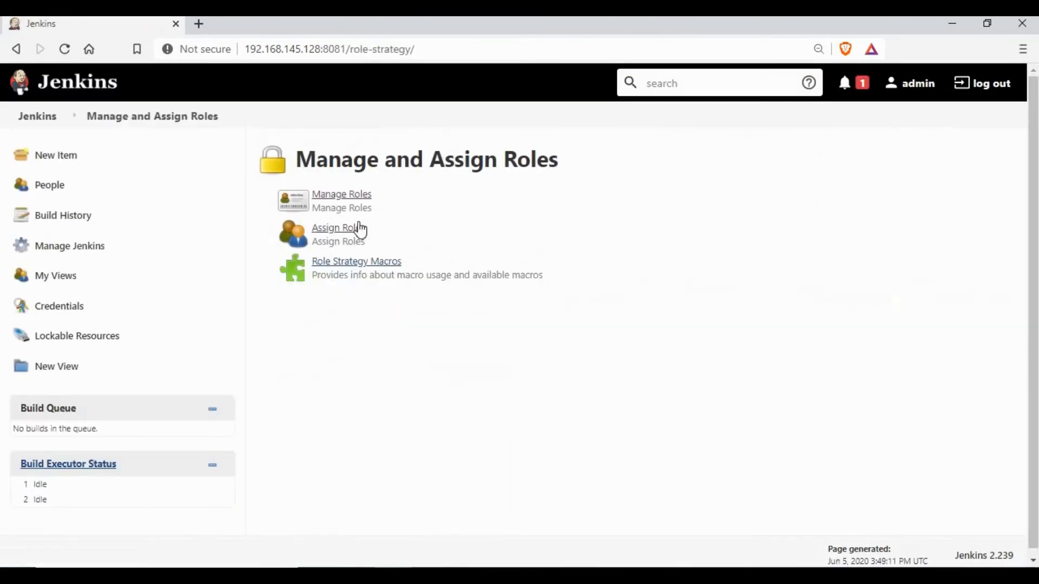
click(345, 234)
click(444, 323)
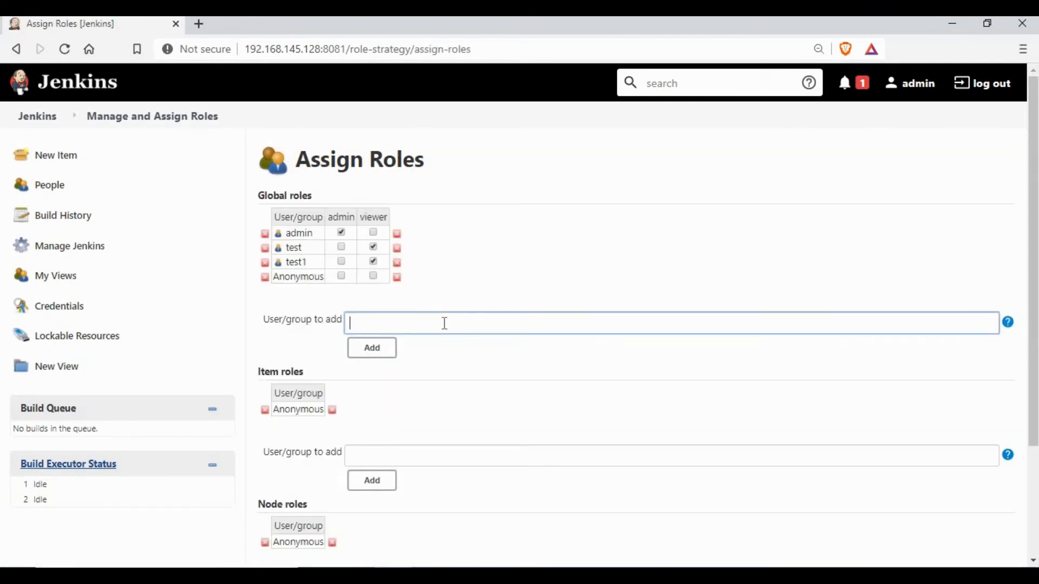
text(test2)
click(372, 347)
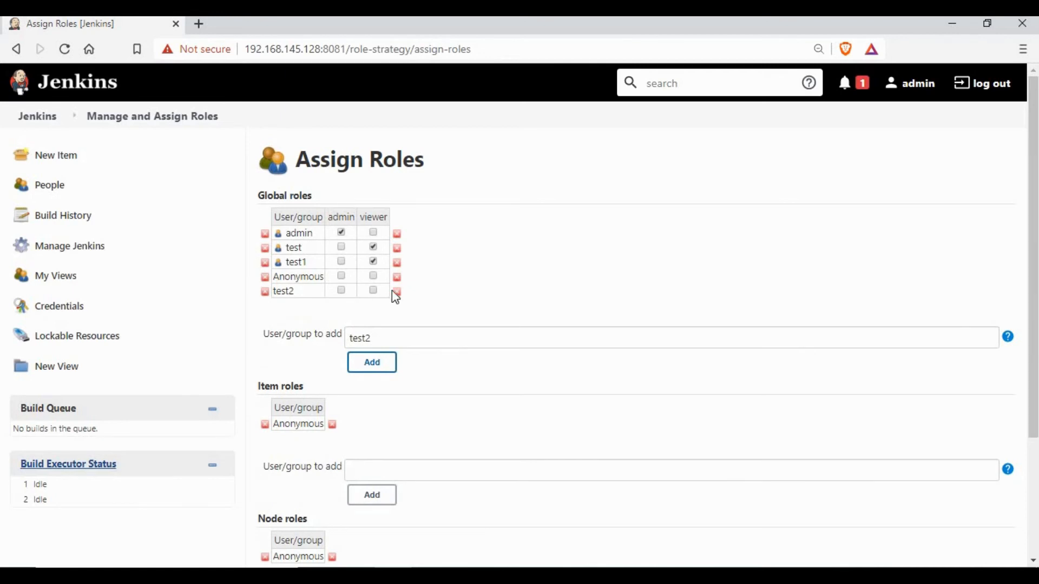
click(373, 290)
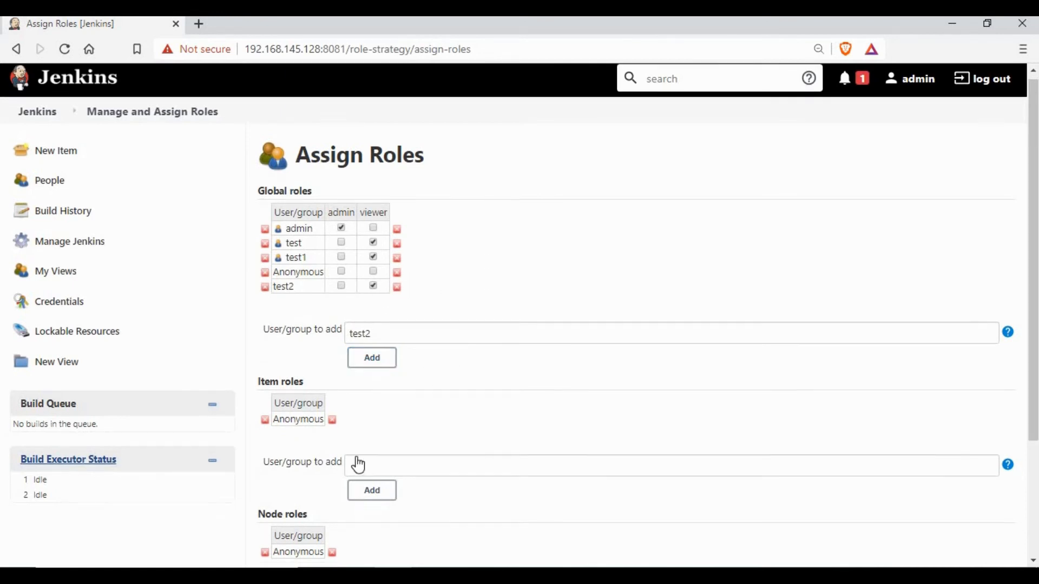
scroll(324, 476, down, 3)
click(285, 489)
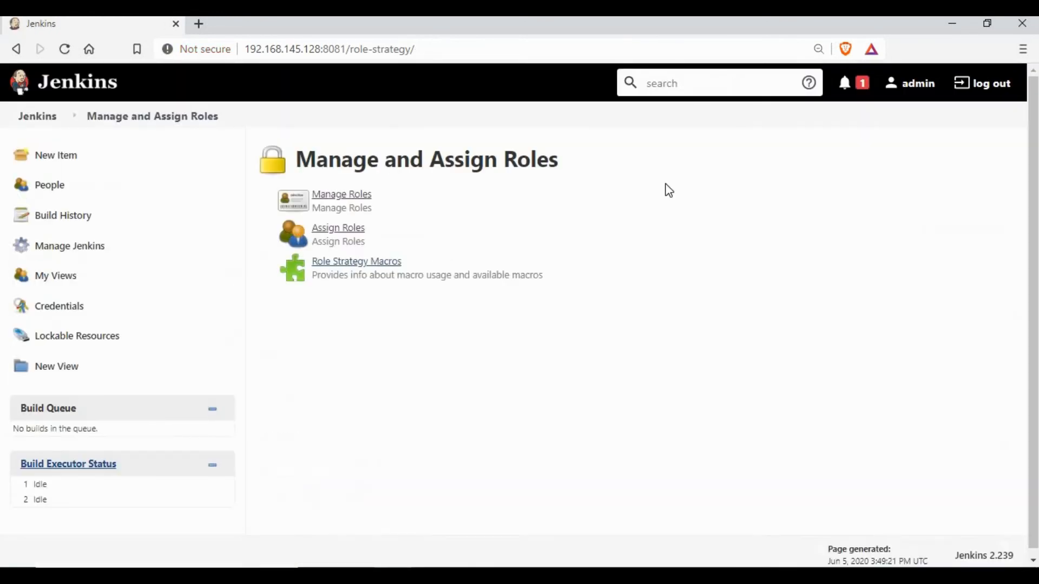
Sign out of admin and sign in as test2 with its password
click(993, 95)
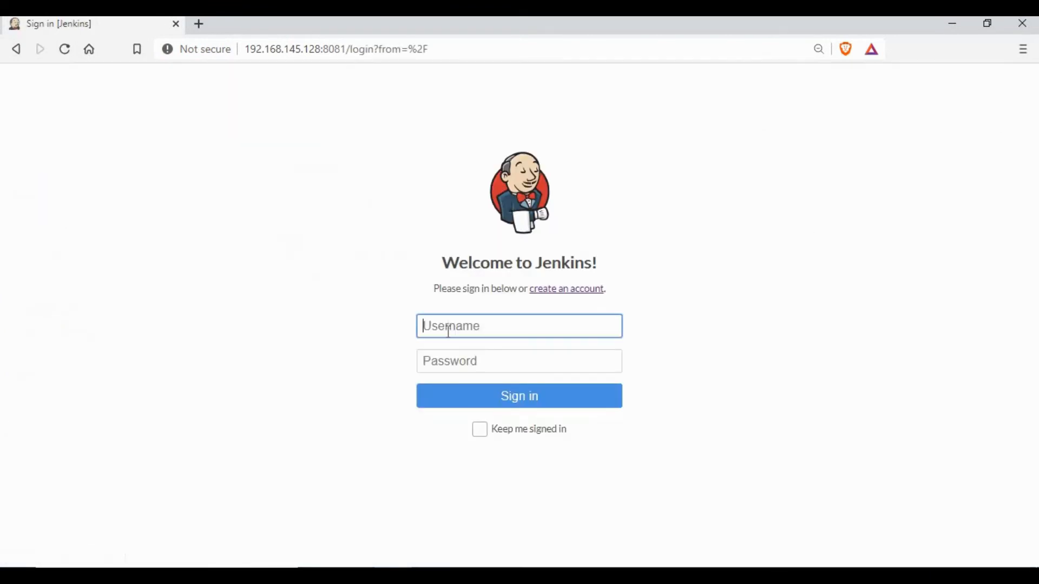
click(449, 329)
text(test2)
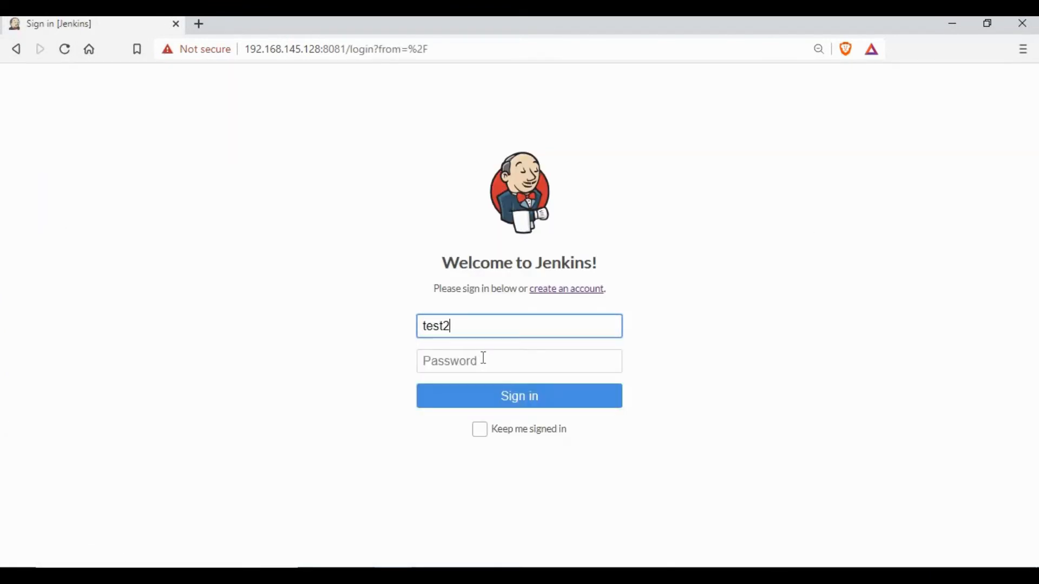
click(483, 360)
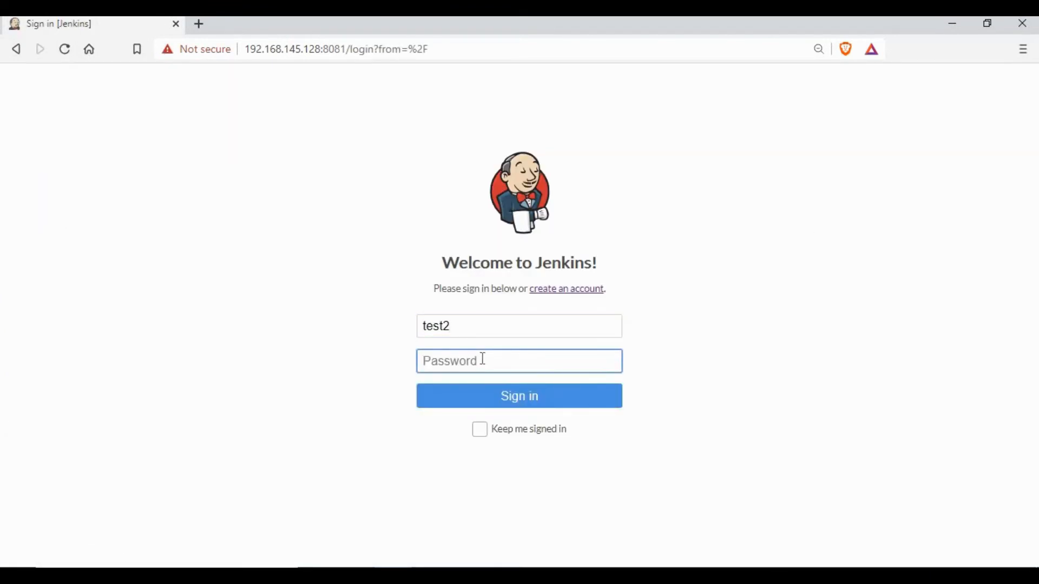
text(••••••••)
key(Return)
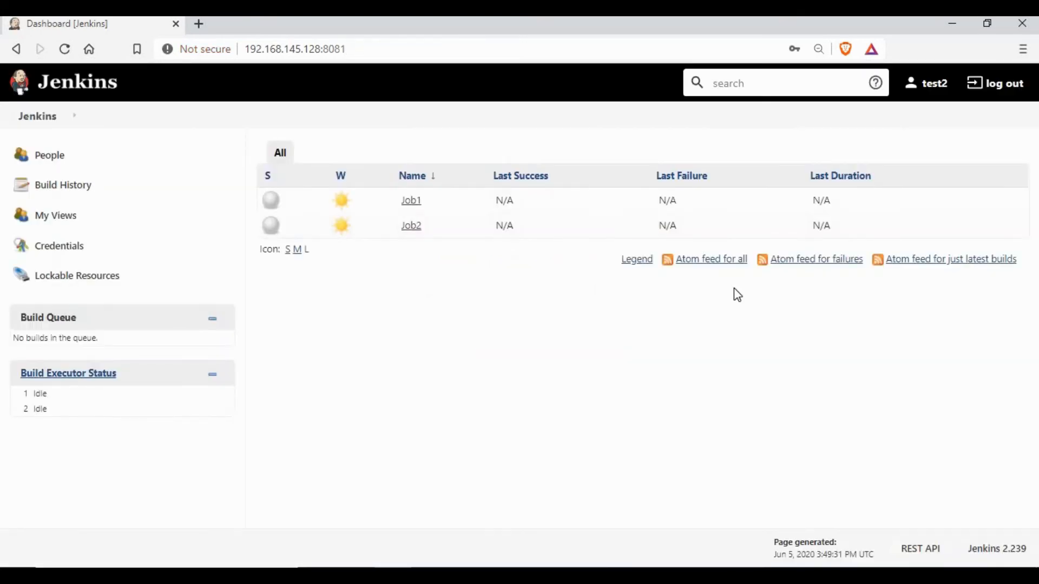
Sign out of test2 and sign back in as admin
click(1001, 86)
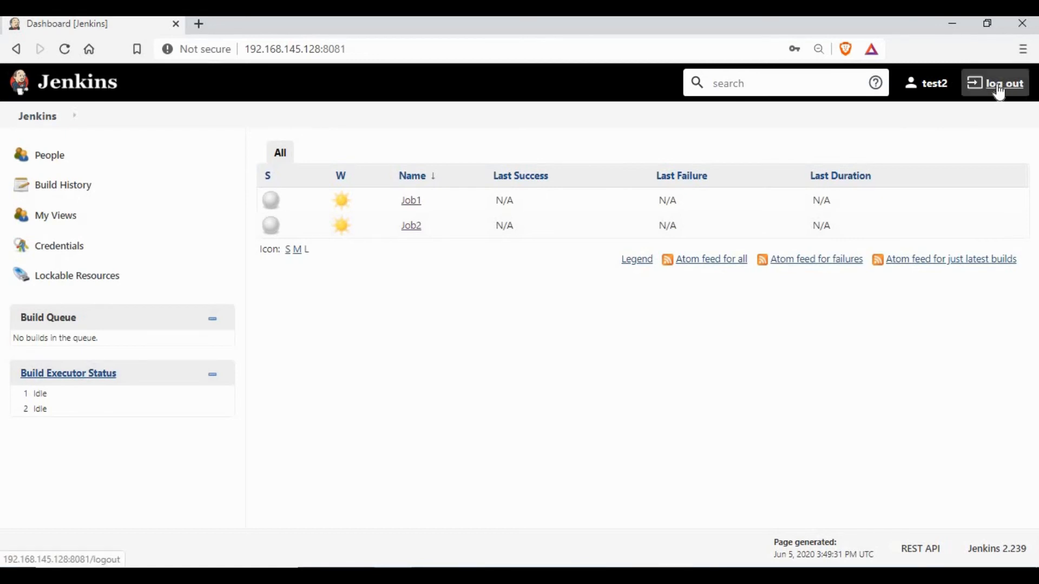
click(522, 326)
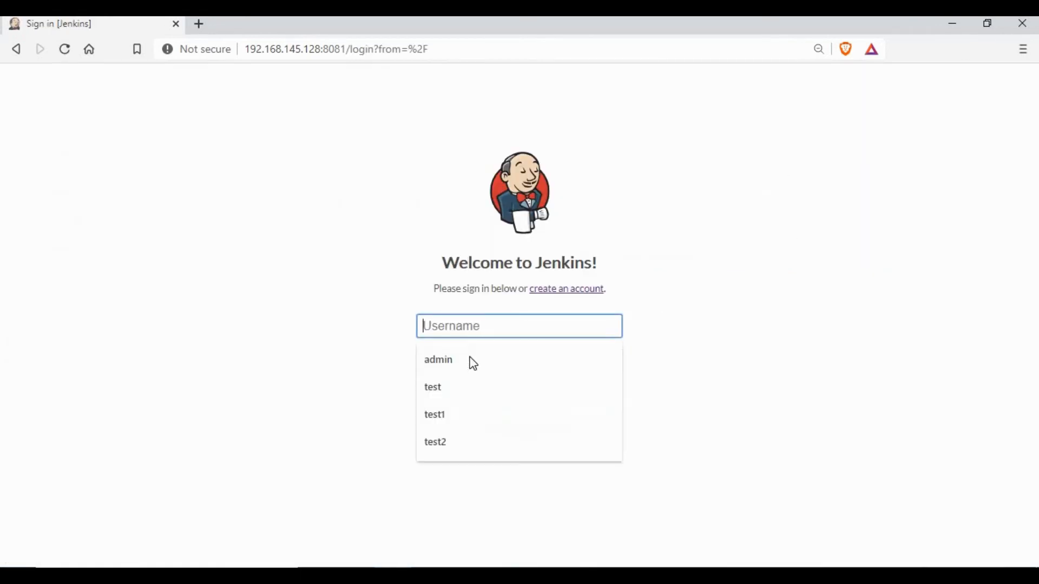
click(470, 359)
click(470, 359)
text(admin123)
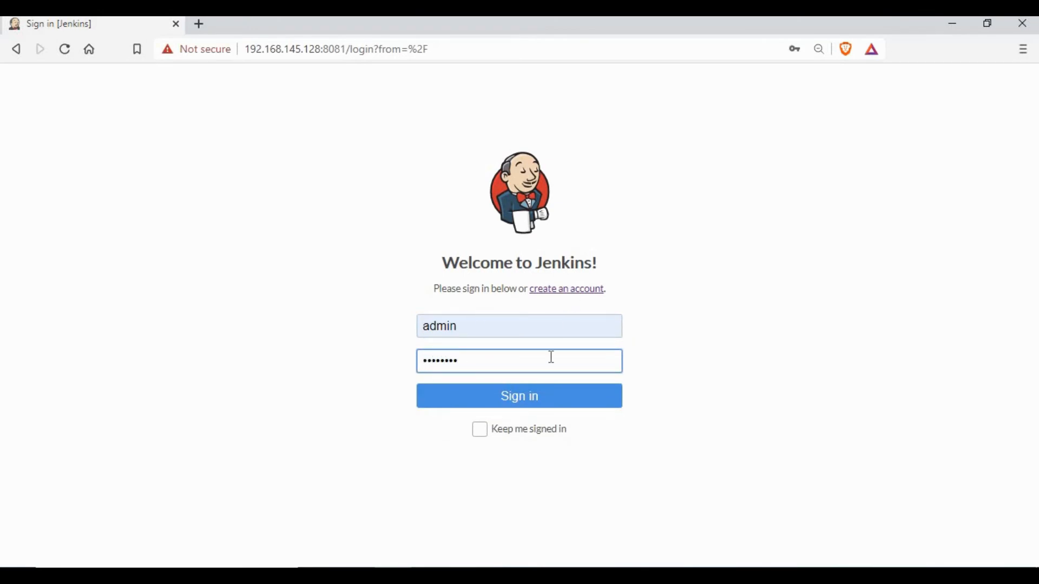
click(551, 404)
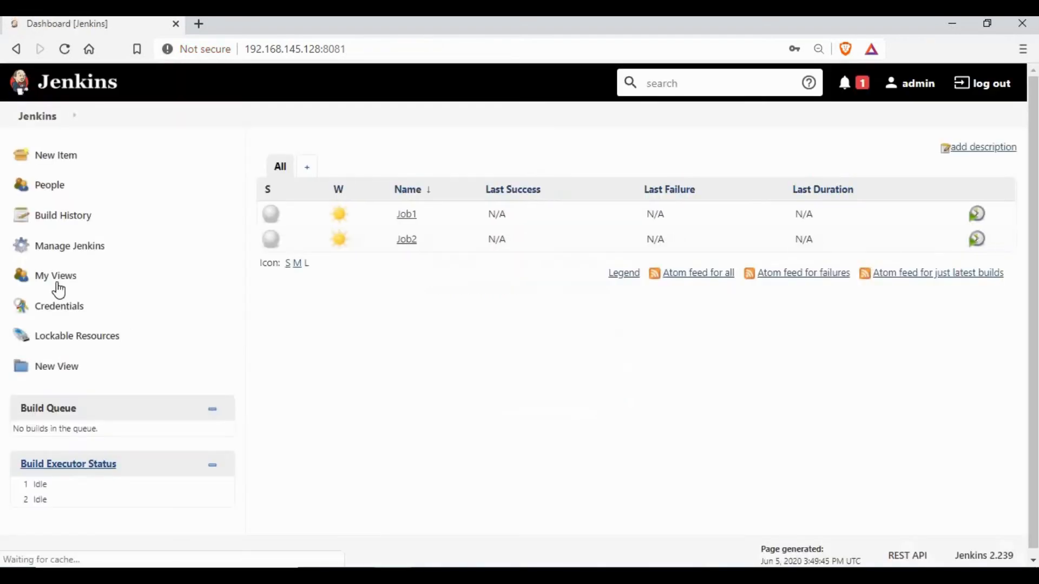
Untick 'Allow users to sign up' in Configure Global Security and save
click(79, 246)
click(351, 519)
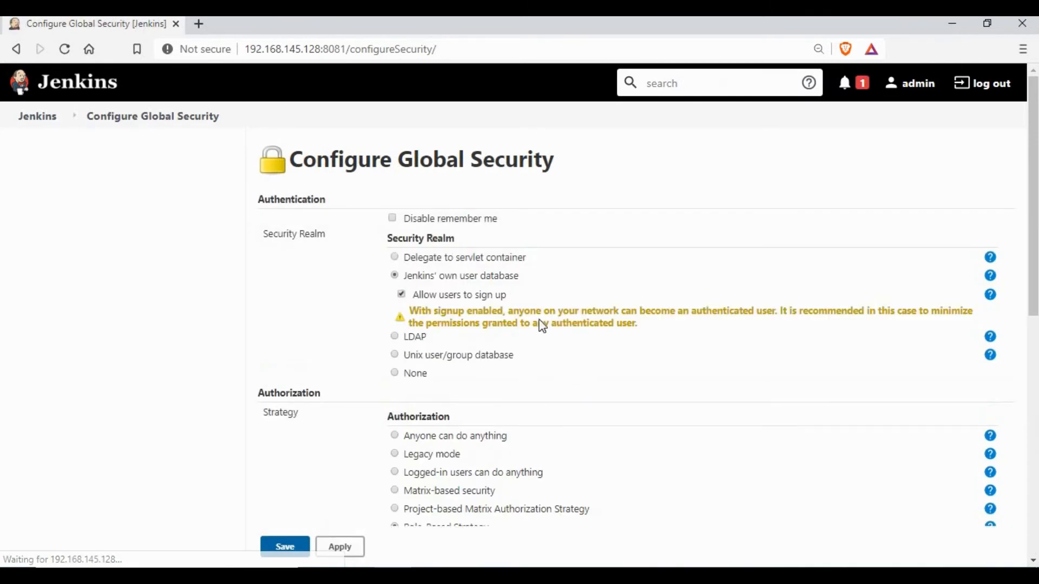
scroll(410, 225, down, 2)
click(401, 218)
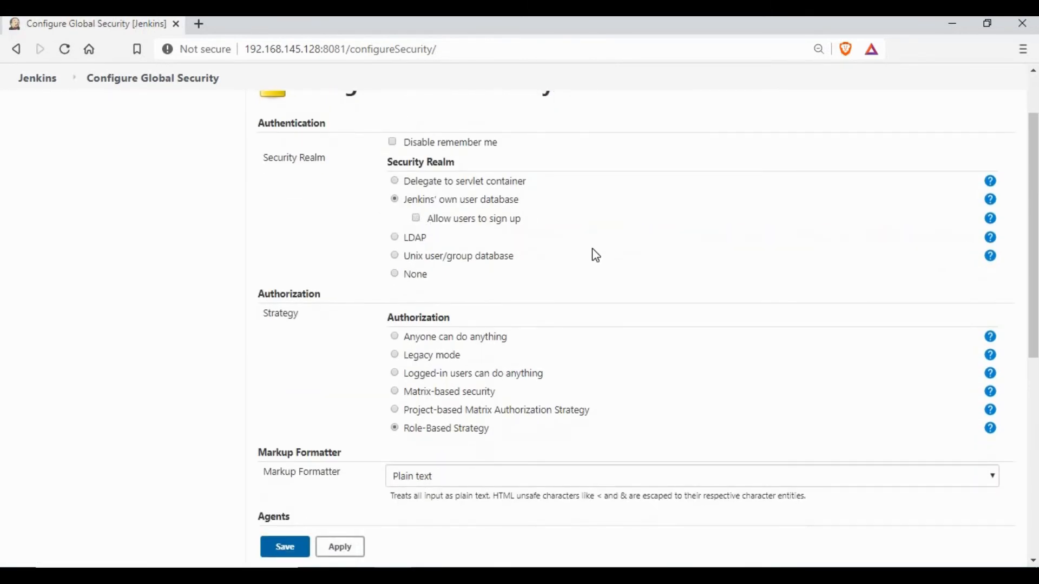
click(397, 238)
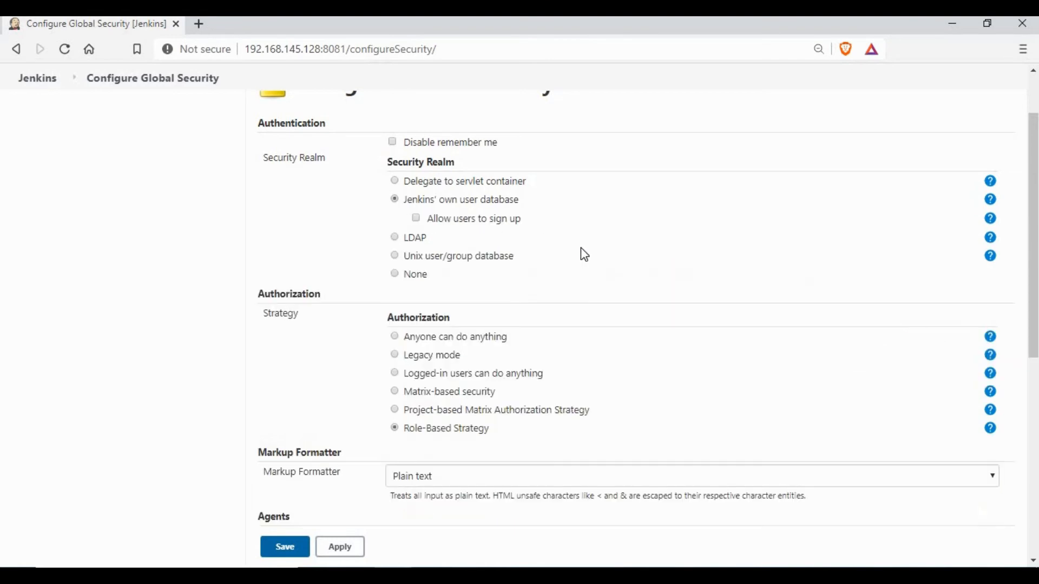
scroll(581, 249, down, 2)
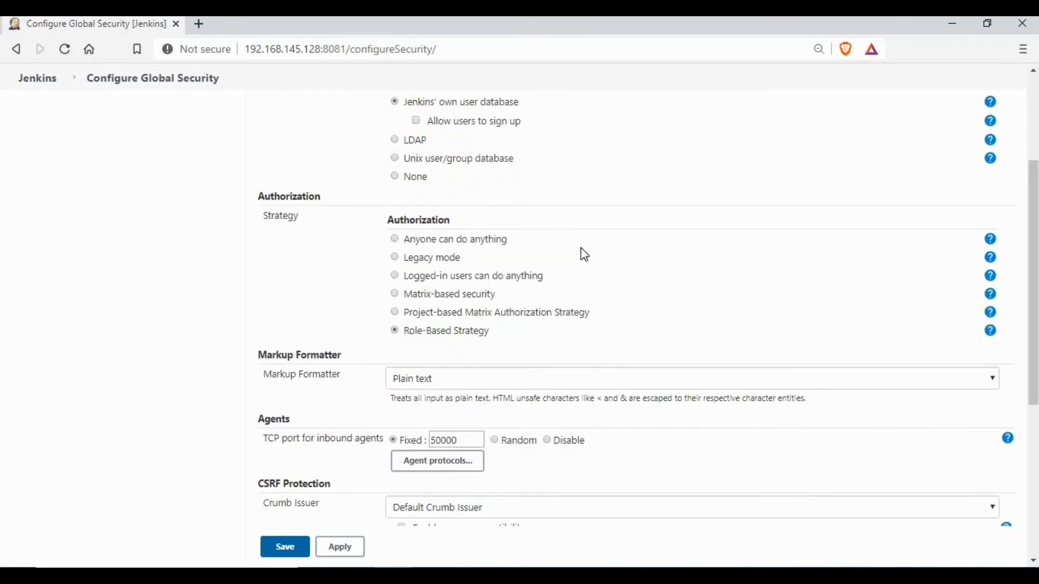
scroll(581, 249, up, 2)
scroll(585, 254, down, 2)
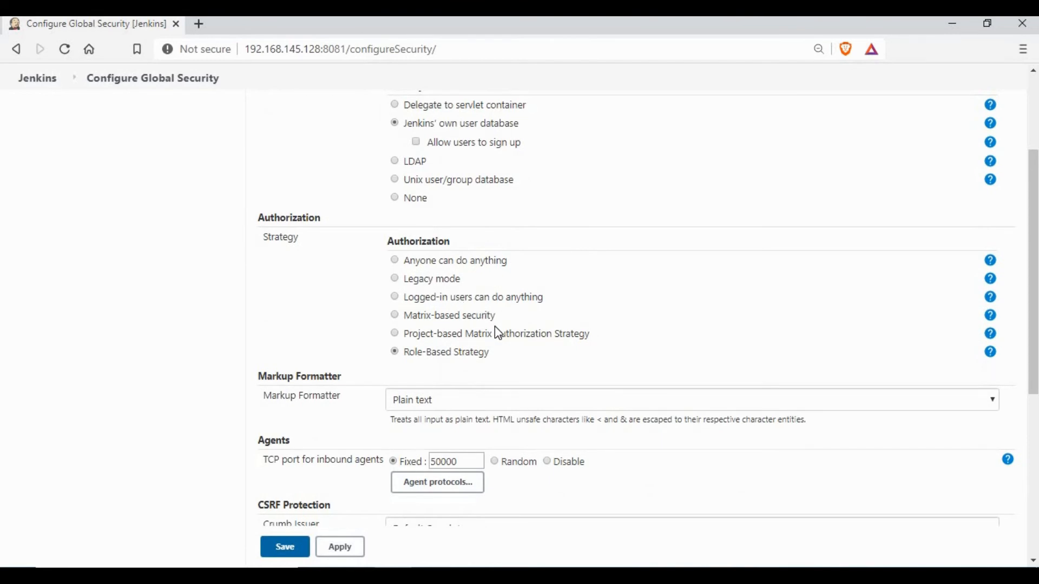
scroll(496, 328, down, 6)
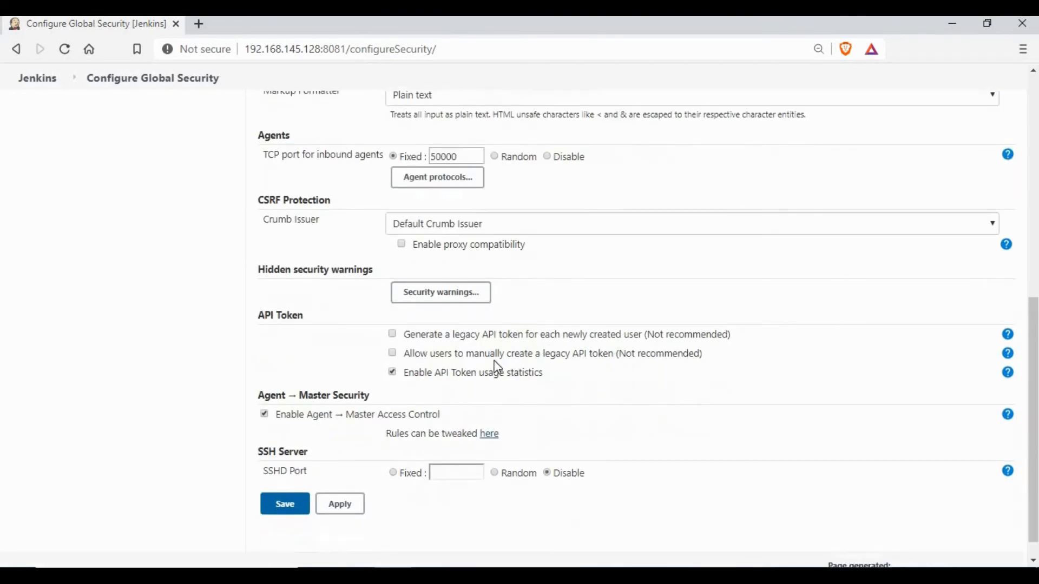
scroll(361, 377, down, 1)
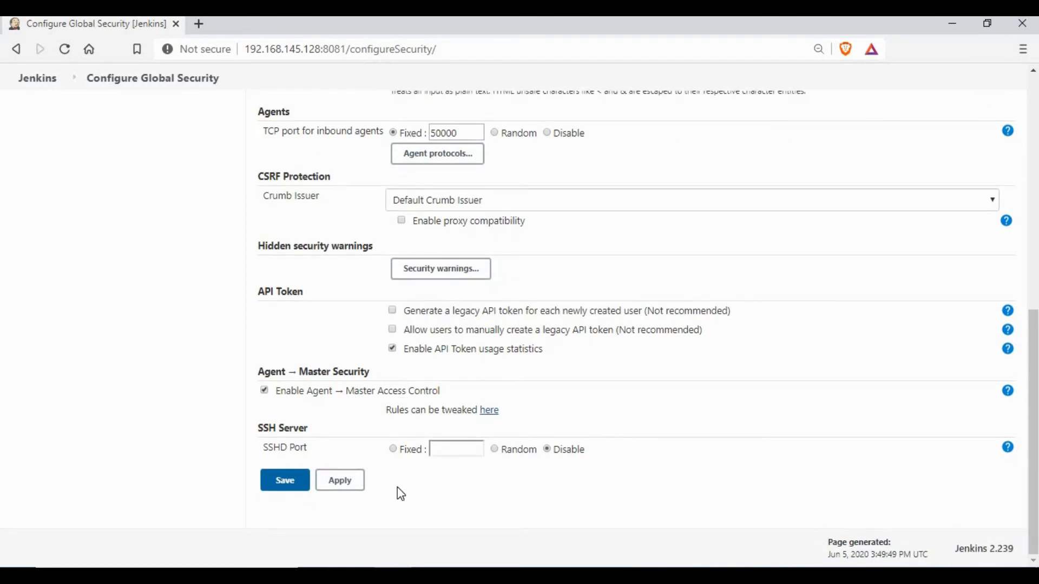
click(295, 488)
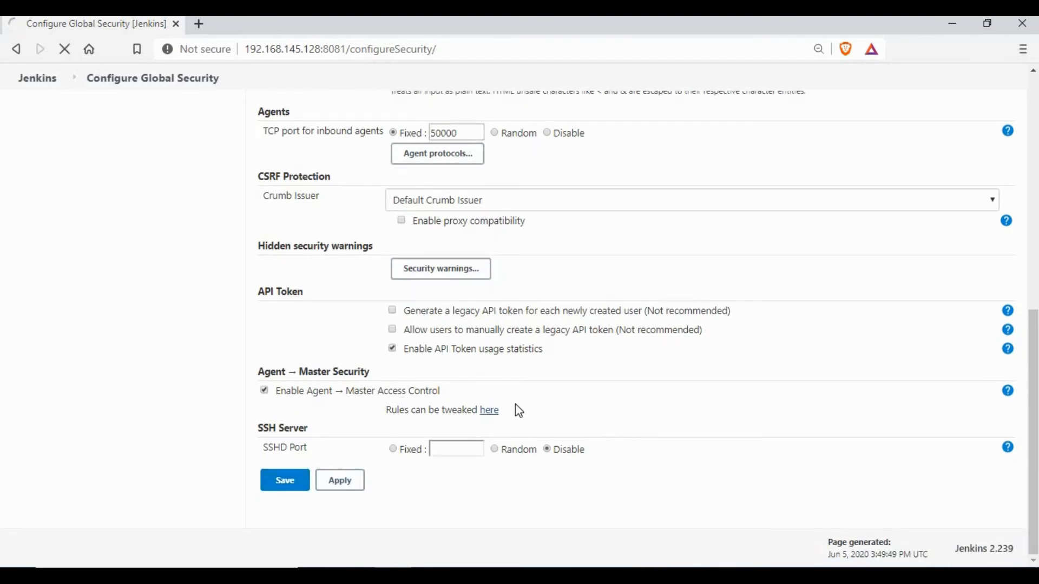
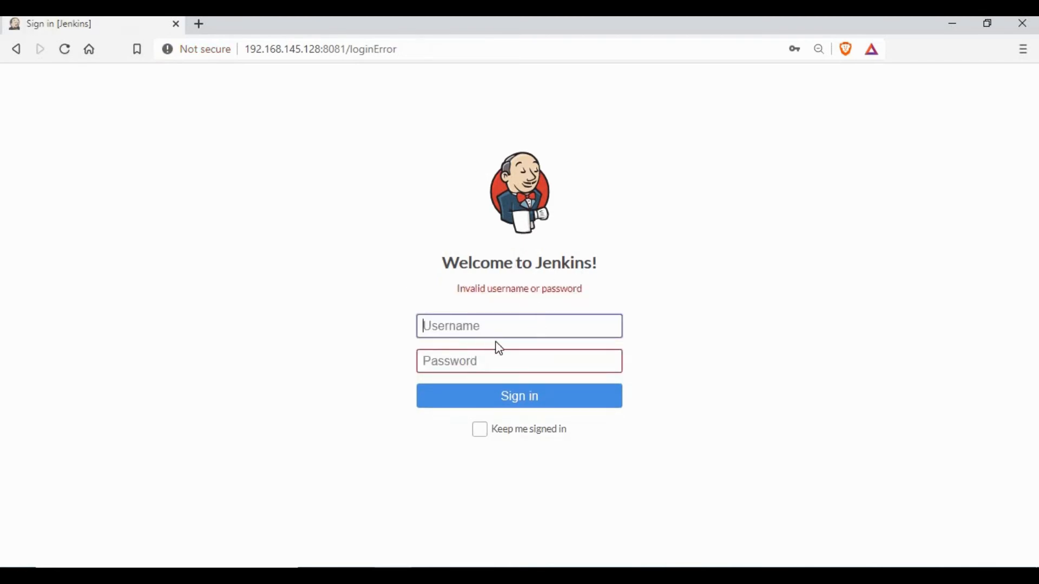
click(496, 329)
click(469, 358)
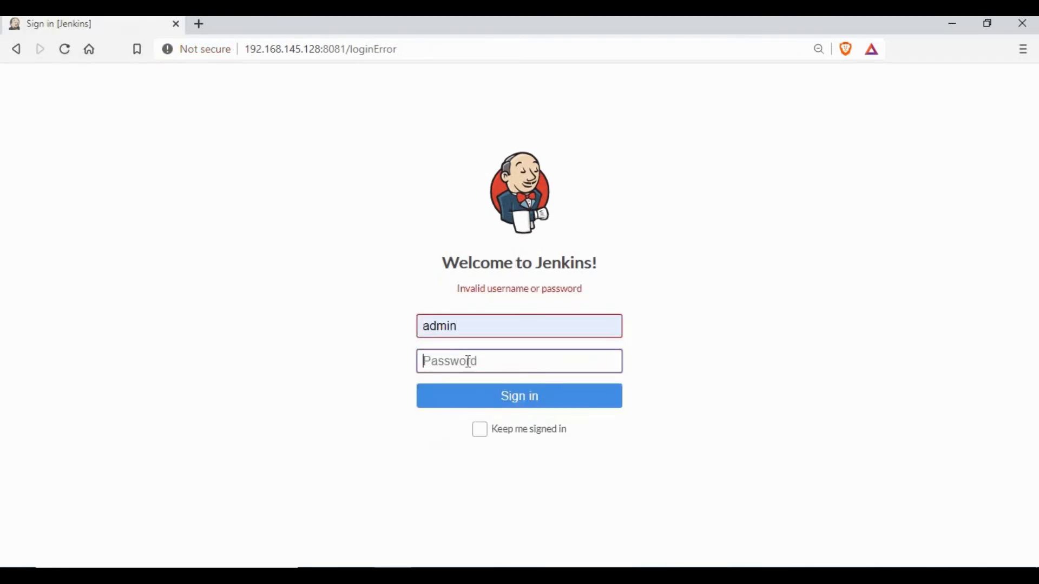
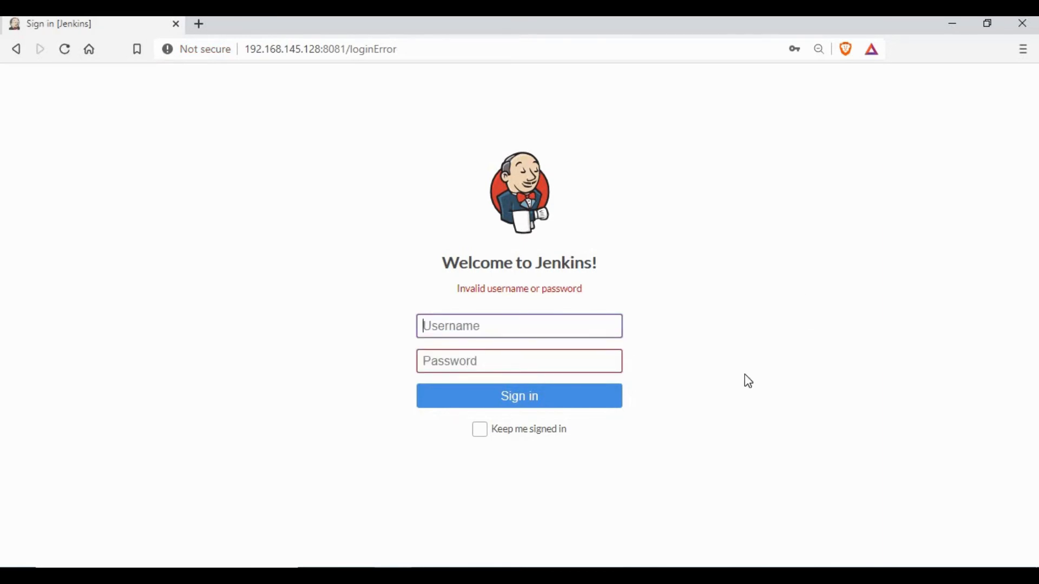
Switch from the rejected Jenkins sign-in page to the PuTTY terminal showing the myjenkins container
key(alt+Tab)
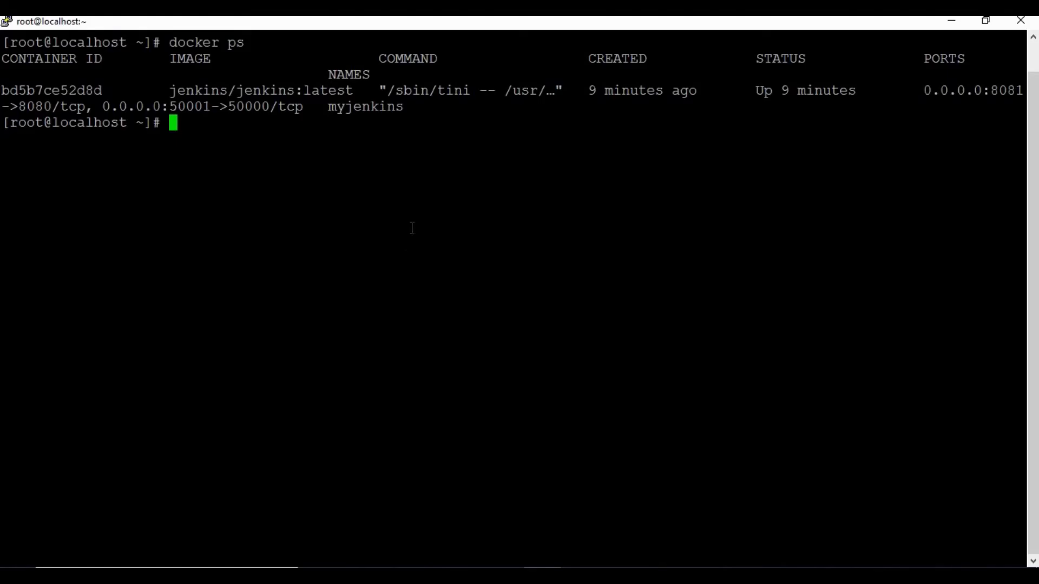
Change into /var/jenkins/ and list its files, locating config.xml
text(cd /var/)
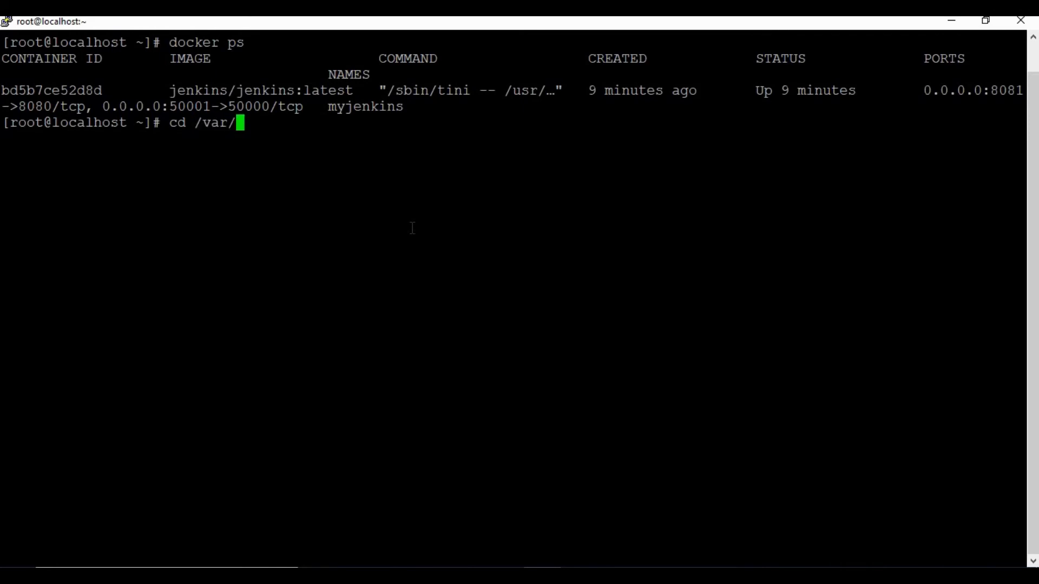
text(jenkins/)
key(Return)
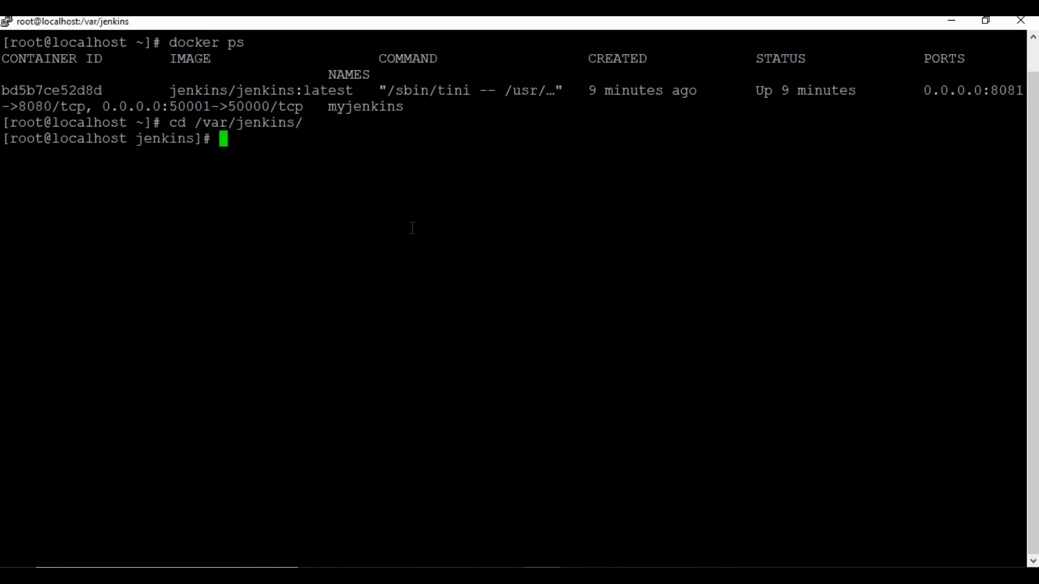
text(ls)
key(Return)
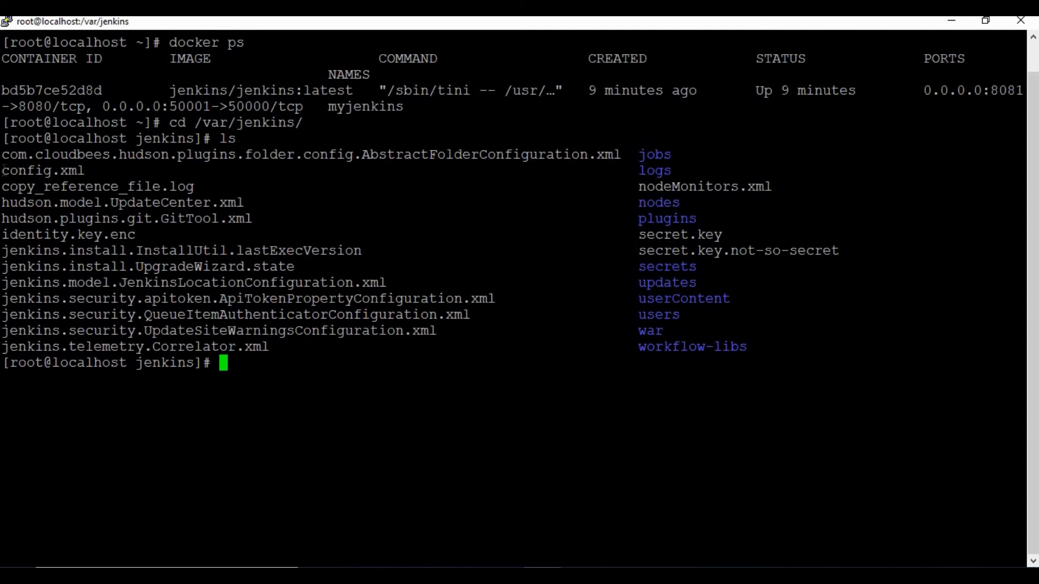
drag(2, 171, 84, 172)
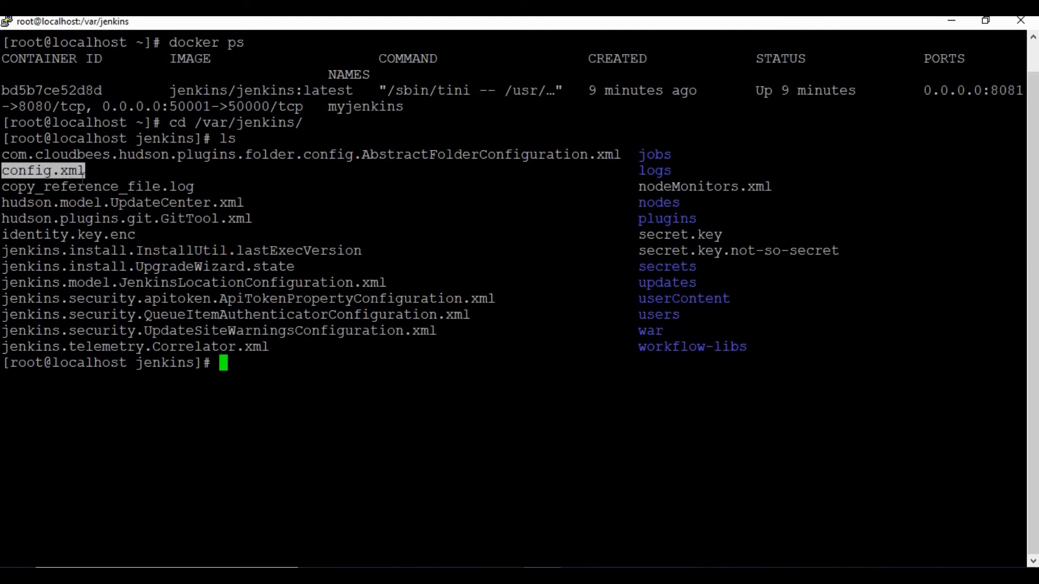
click(251, 374)
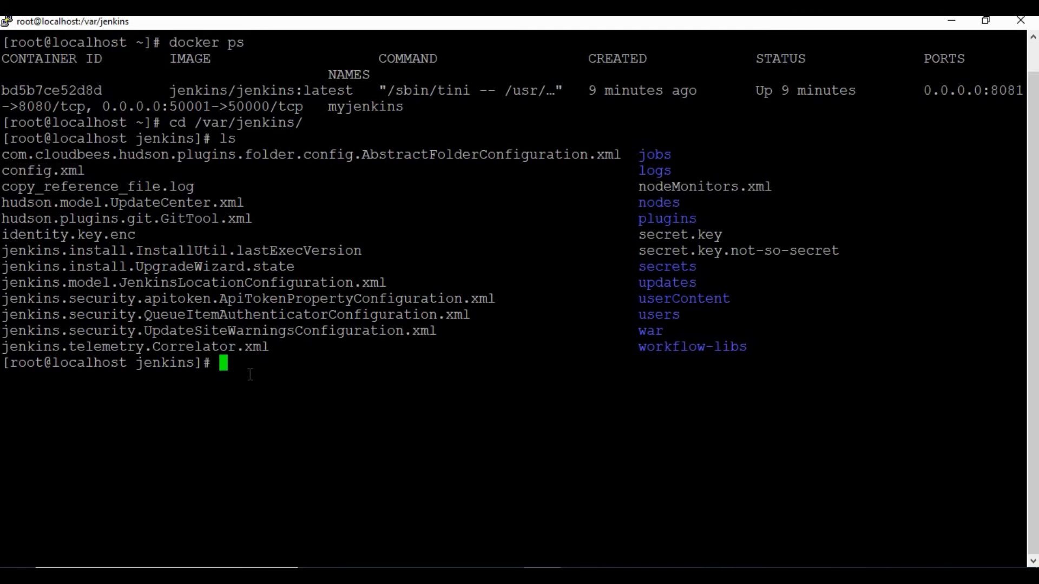
Open config.xml in the vi editor
text(vi con)
key(Tab)
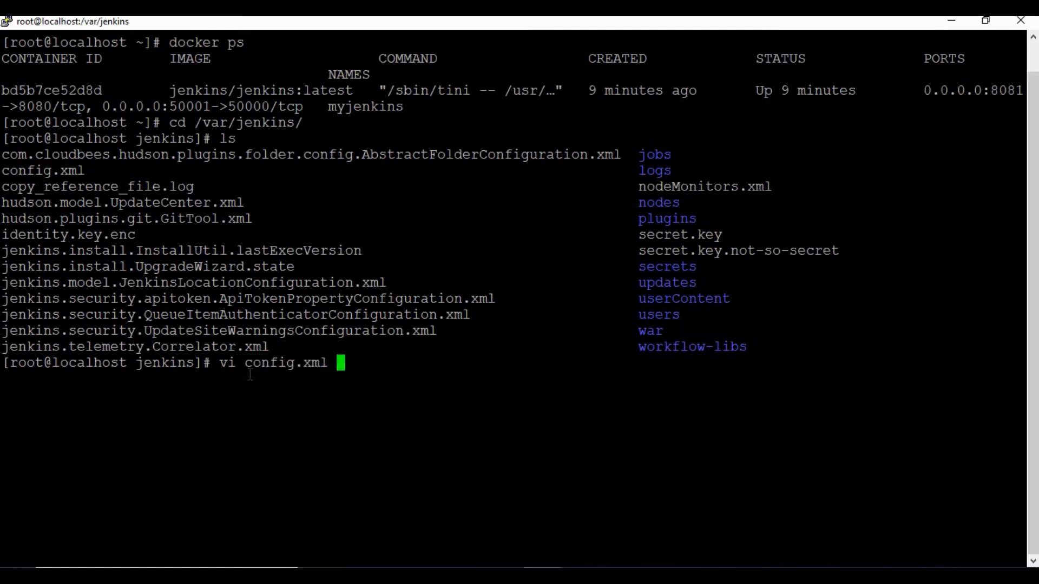
key(Return)
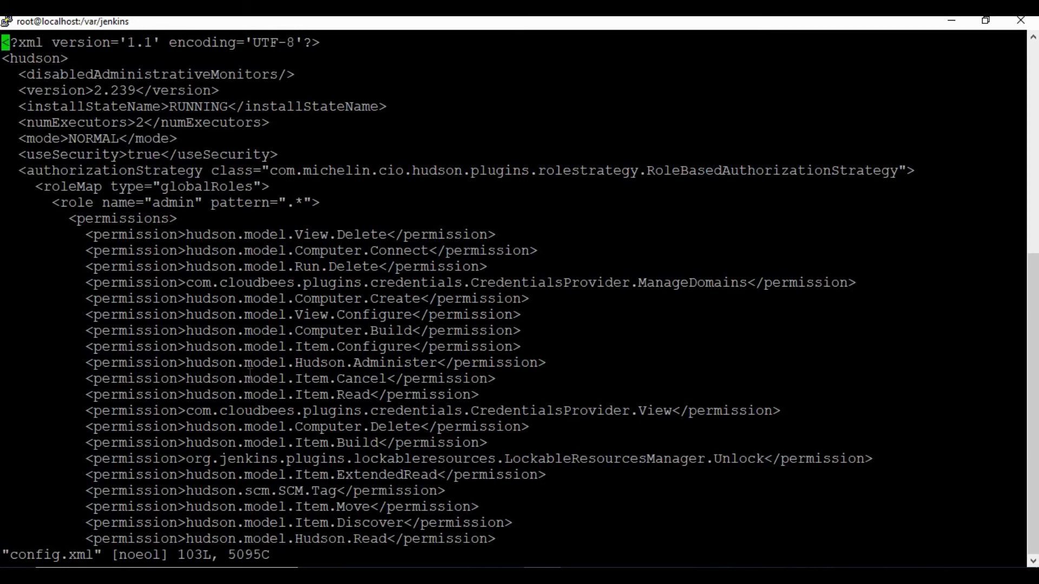
Change the useSecurity value in config.xml from true to false
key(Down)
key(Down)
key(Down)
key(Down)
key(Down)
key(Right)
key(Right)
key(Down)
key(Right)
key(Right)
key(Right)
key(Right)
key(Right)
key(Right)
key(Right)
key(Right)
key(Right)
key(Right)
key(Right)
key(Right)
key(Right)
key(Right)
key(Left)
key(i)
key(Delete)
key(Delete)
key(Delete)
key(Delete)
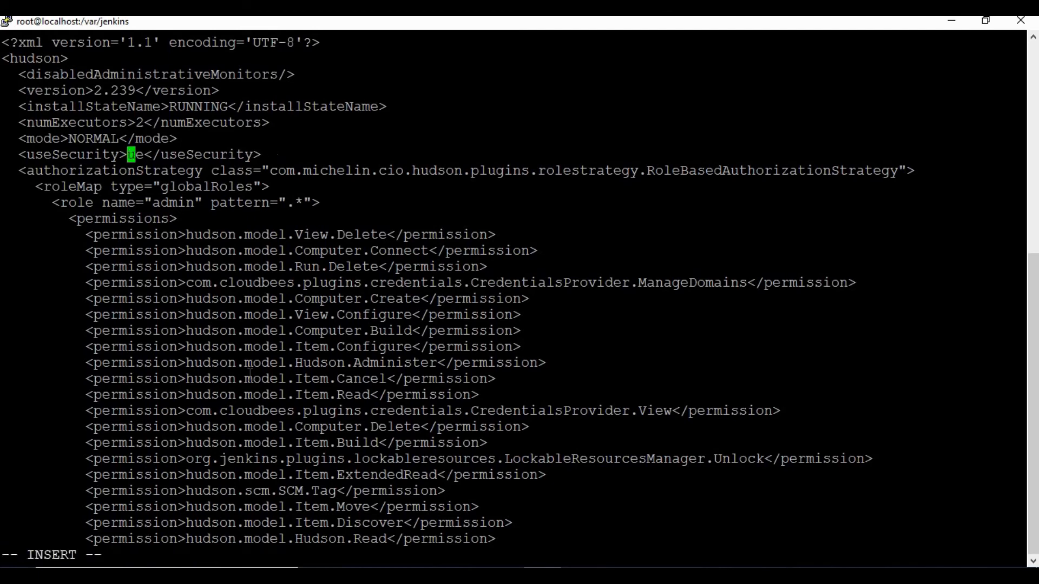
text(false)
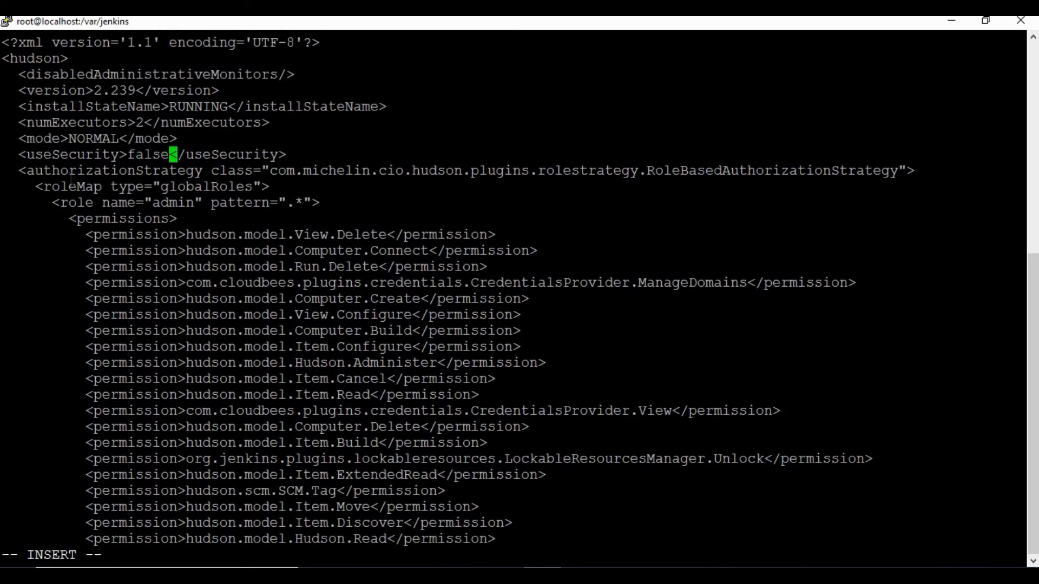
Save config.xml and quit vi with :wq!
drag(12, 157, 285, 157)
click(149, 158)
double_click(149, 158)
click(311, 158)
key(Escape)
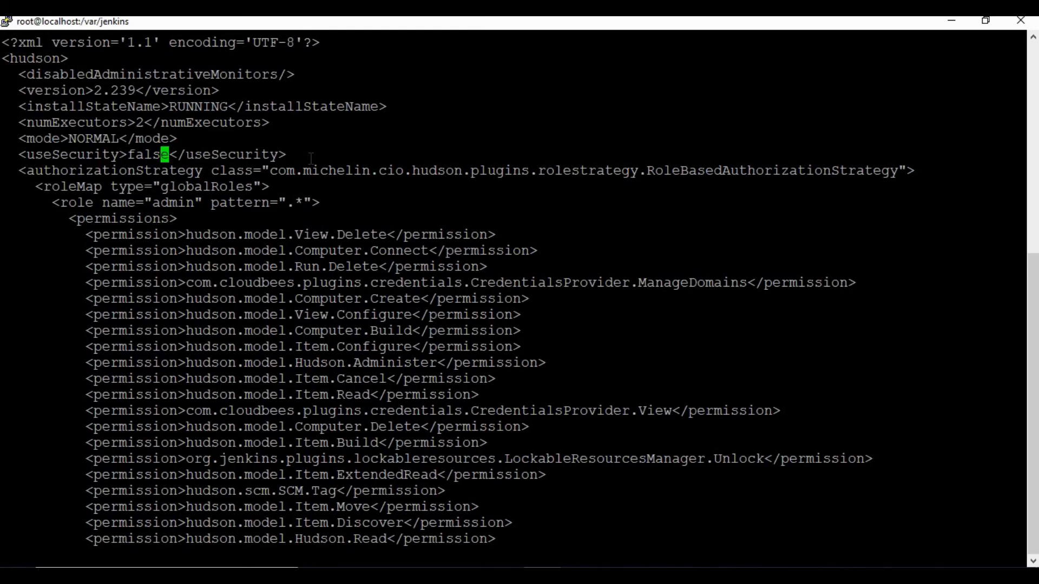
text(:wq!)
key(Return)
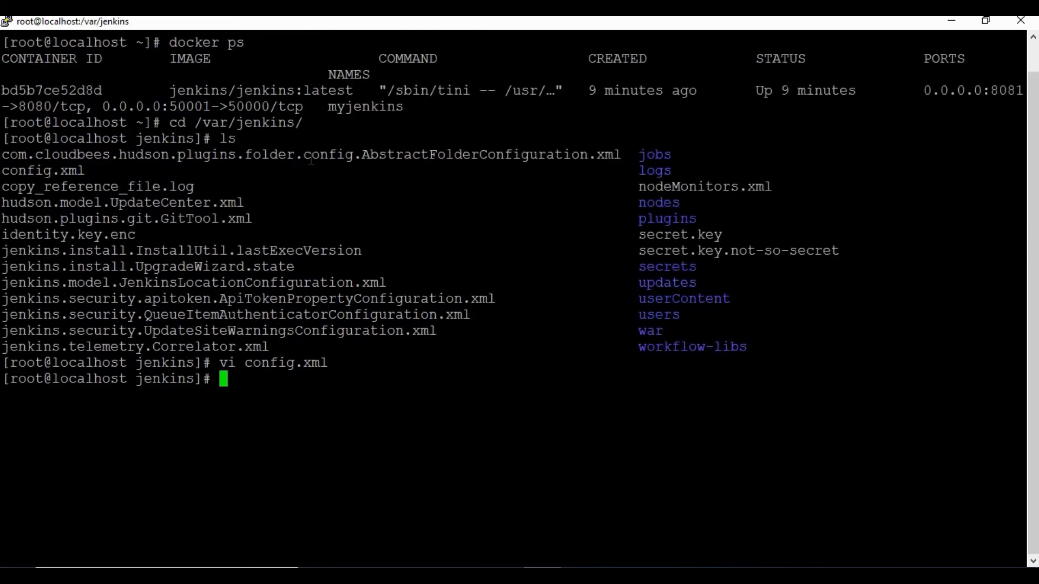
Restart the Jenkins container with docker restart and its pasted container ID
text(docker )
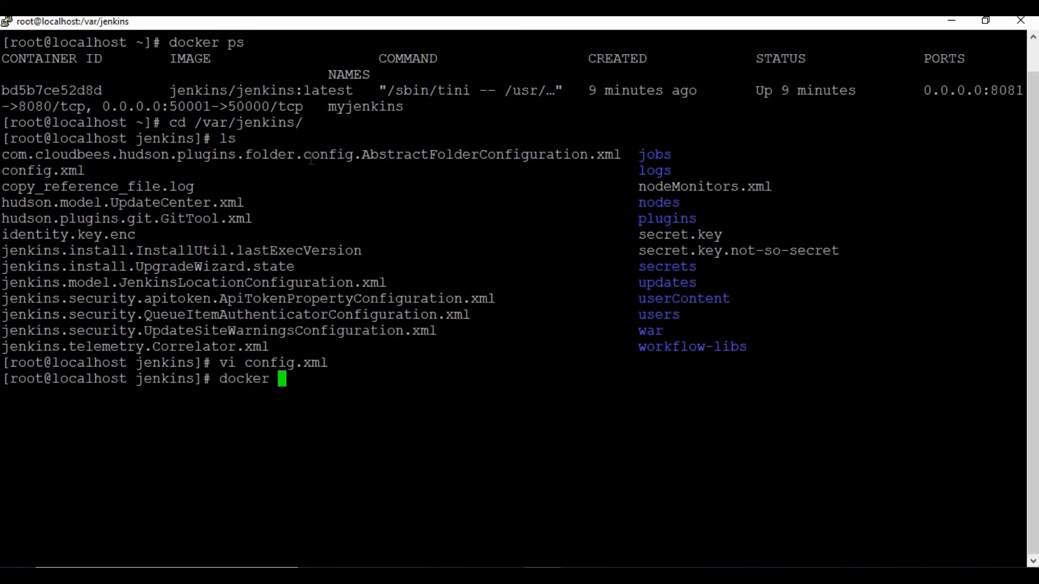
text(restart)
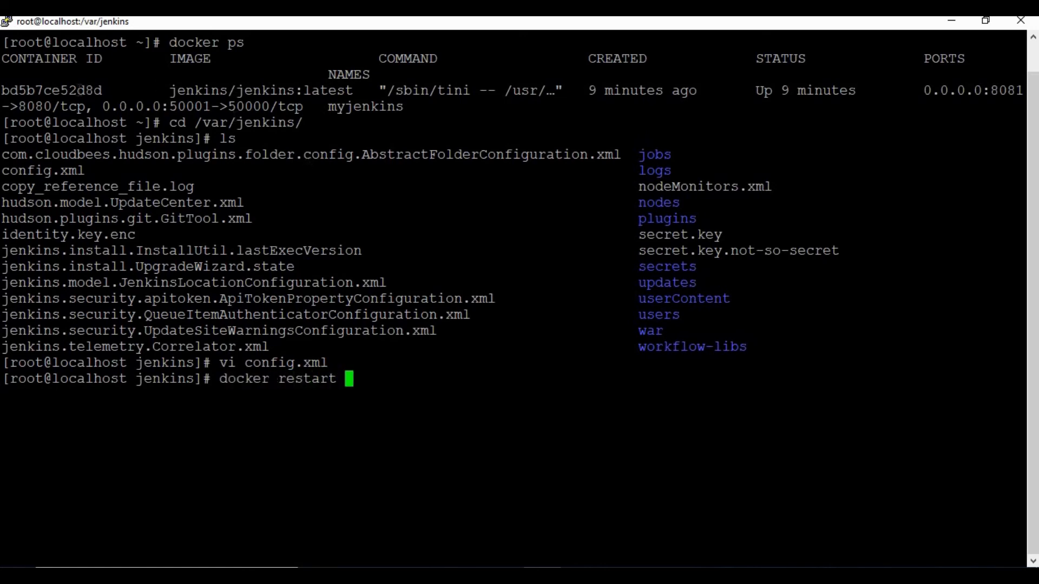
double_click(79, 89)
right_click(80, 90)
key(Return)
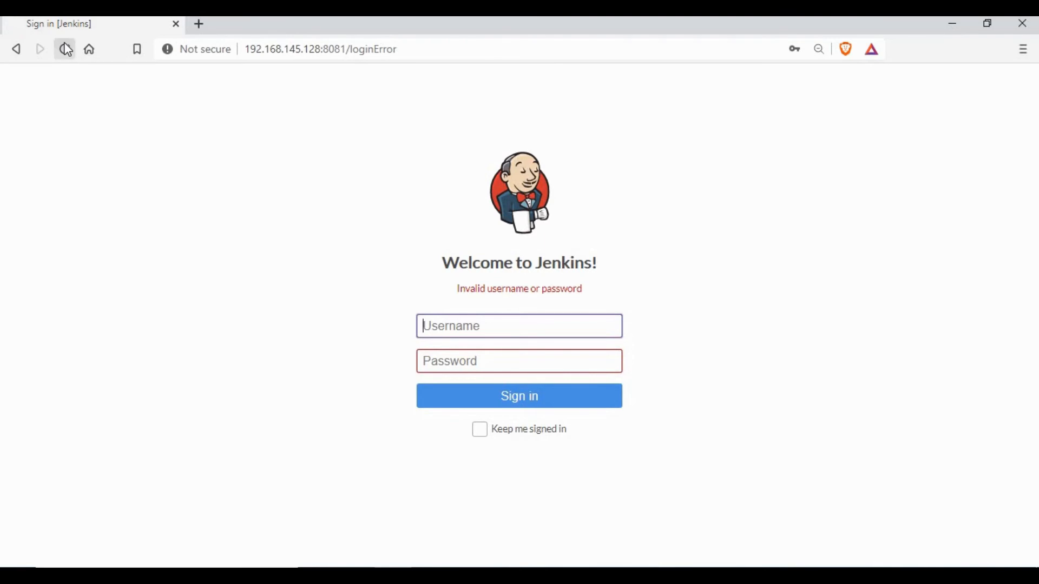
Reload the now-unsecured Jenkins and go to Manage Jenkins > Configure Global Security
click(65, 49)
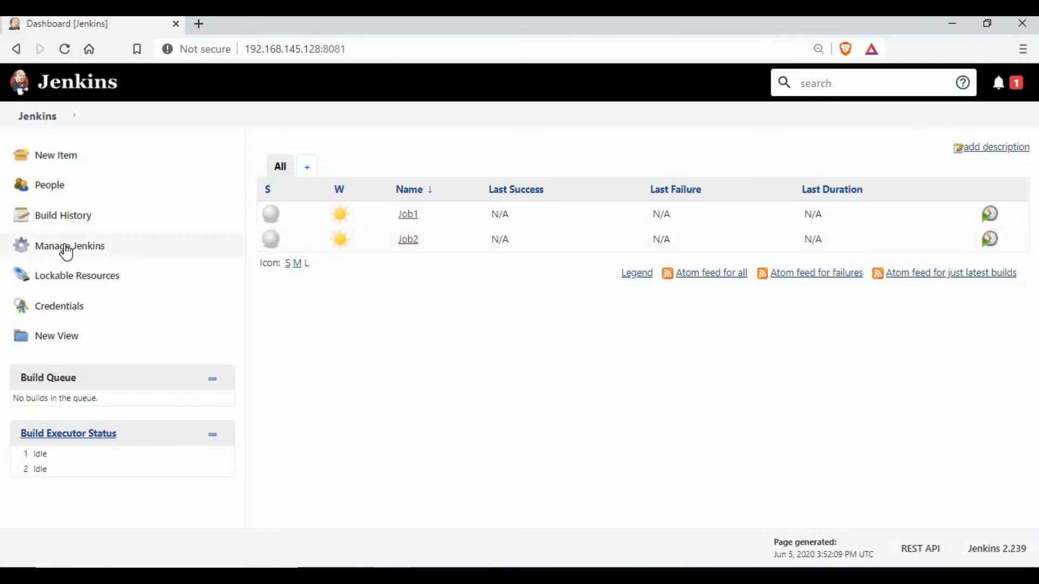
click(65, 248)
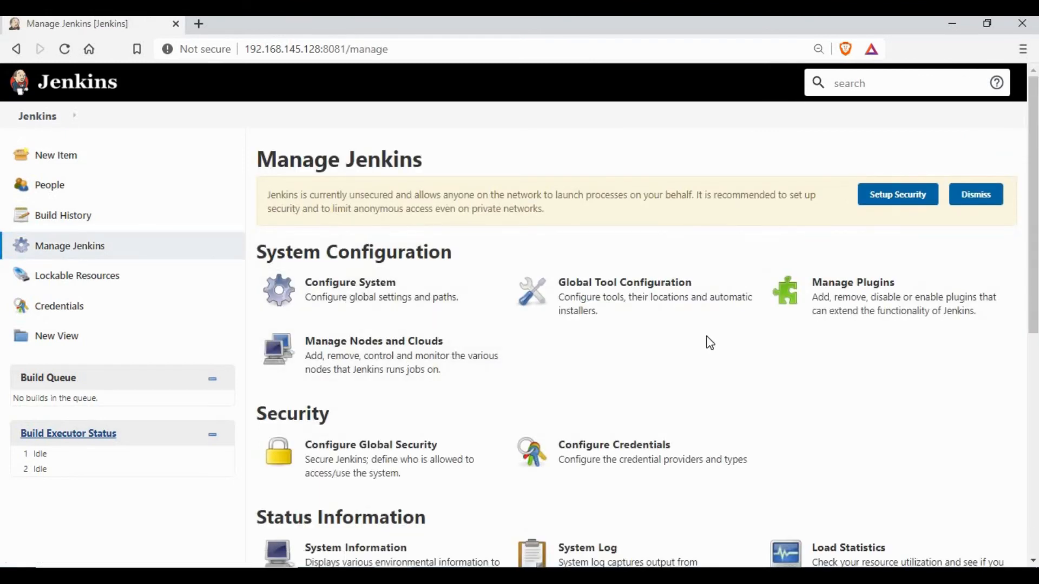
scroll(708, 342, down, 3)
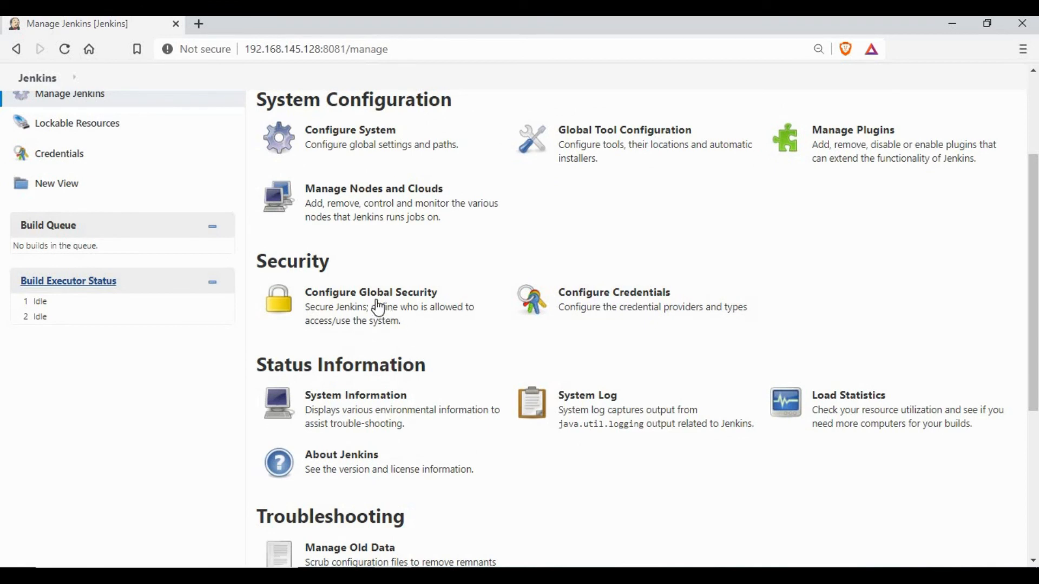
click(378, 308)
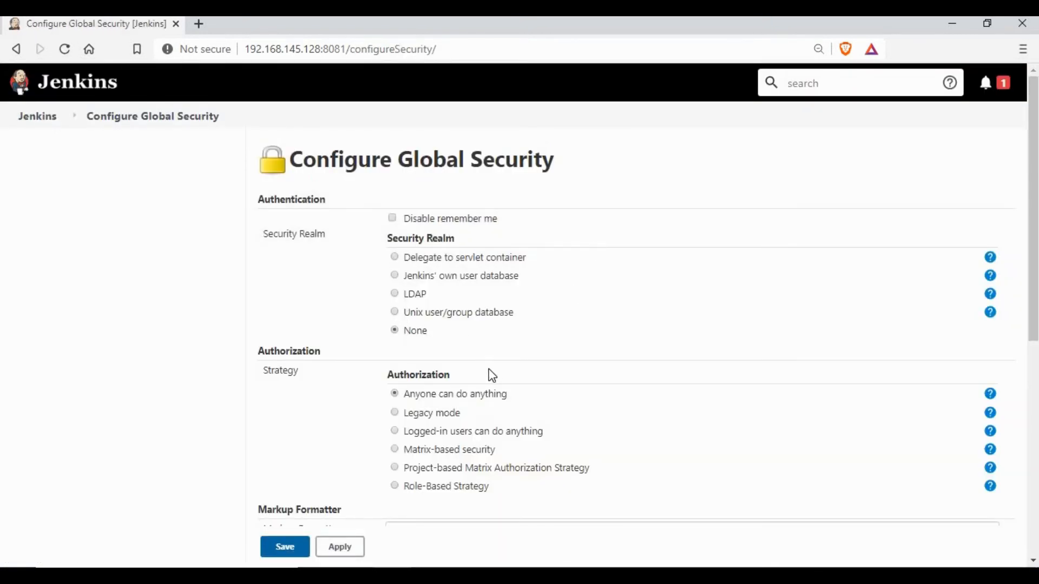
Save 'Jenkins' own user database' as the security realm, then open the Users list
click(399, 278)
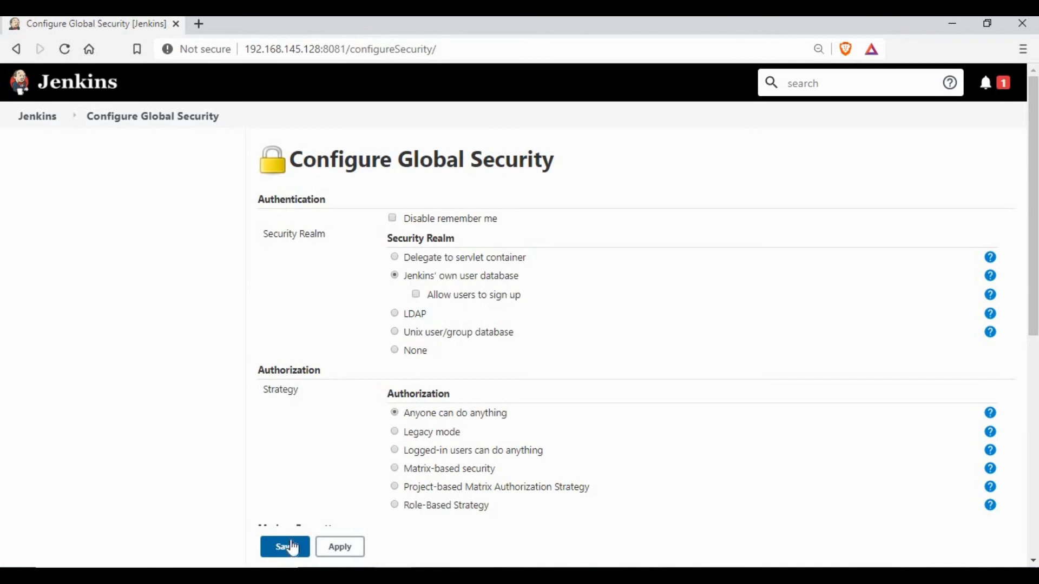
click(299, 547)
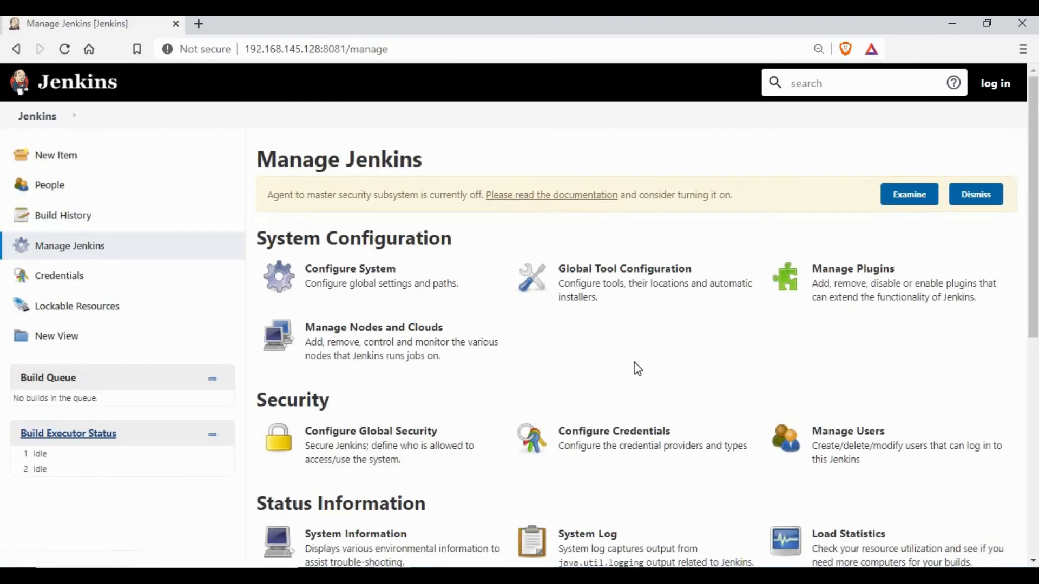
scroll(784, 341, down, 1)
scroll(833, 308, down, 1)
click(853, 287)
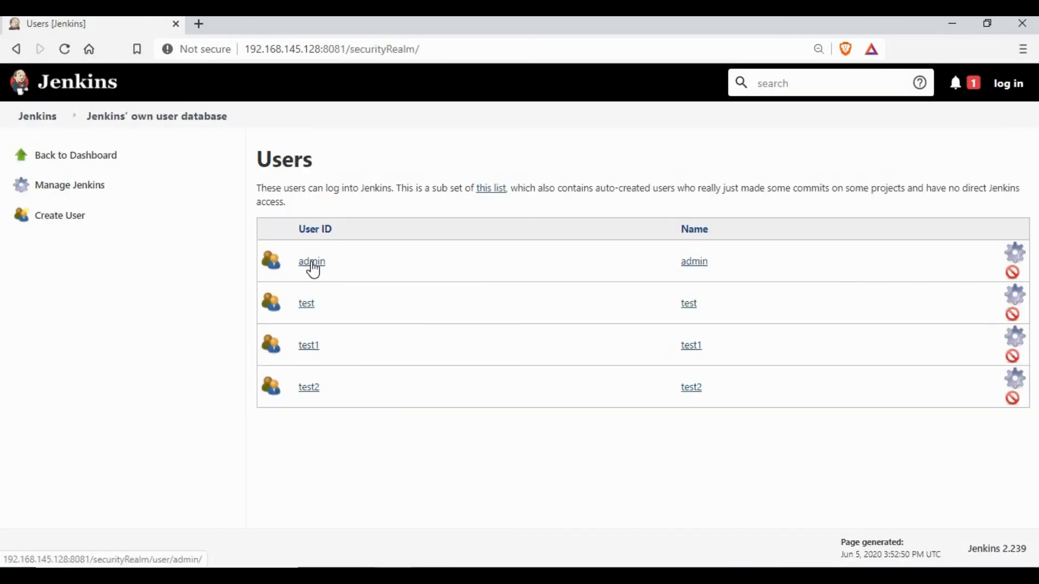
Open the admin user's Configure page
click(312, 264)
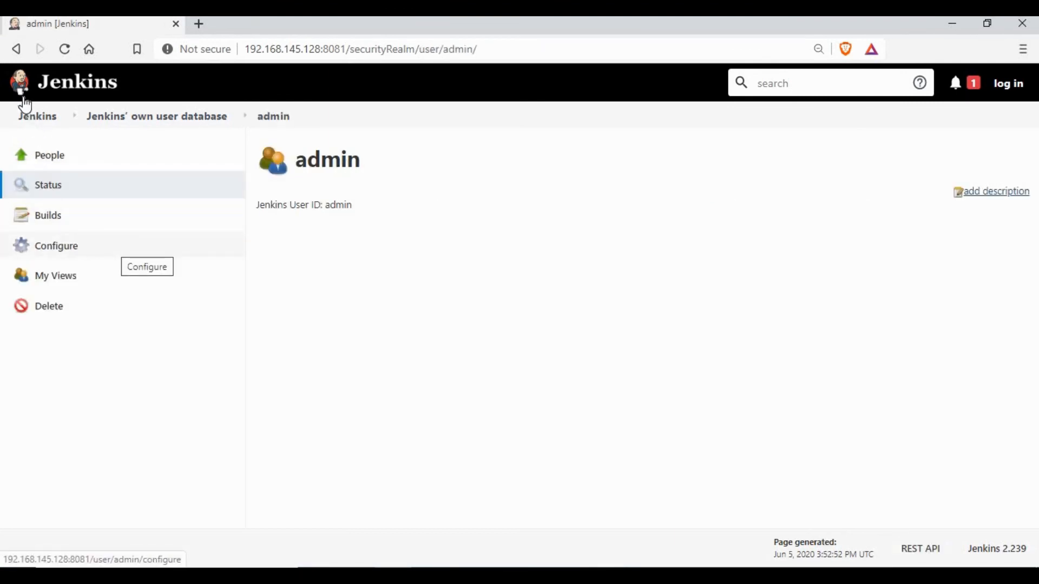
click(16, 51)
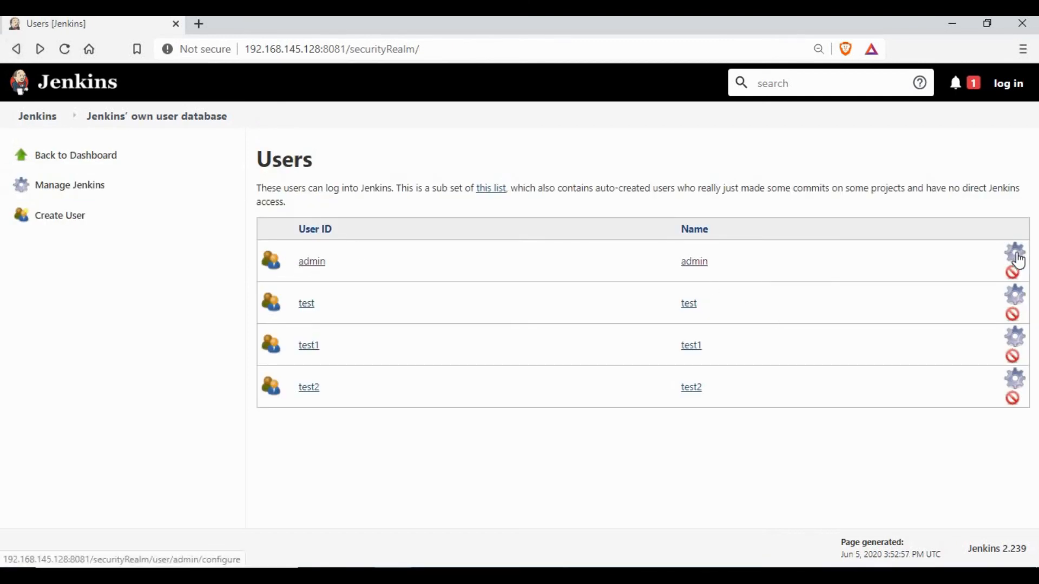
click(1014, 251)
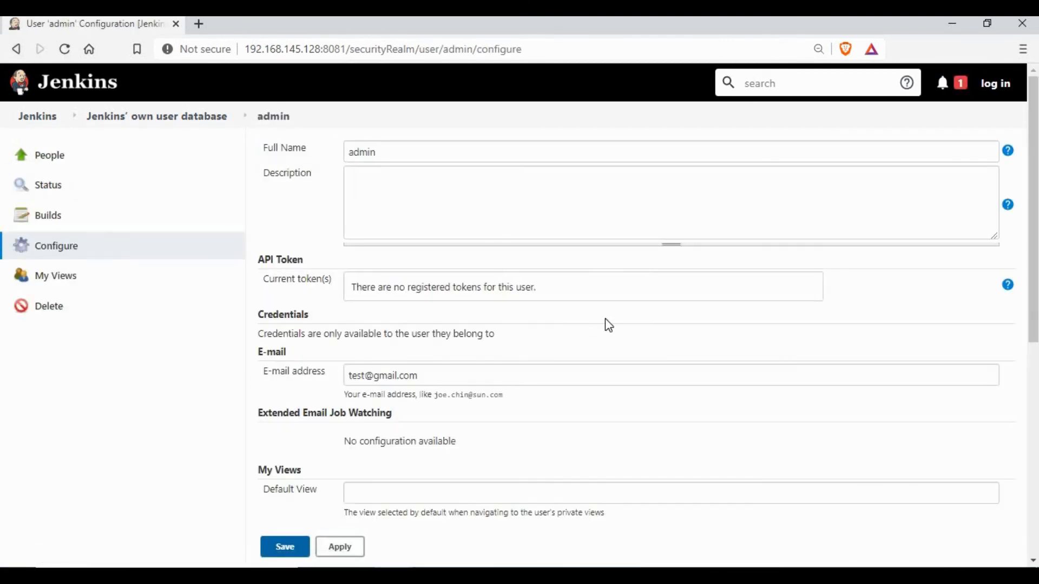
scroll(600, 332, down, 3)
scroll(597, 335, down, 3)
Replace the admin password with a new one in both password fields and save
click(347, 288)
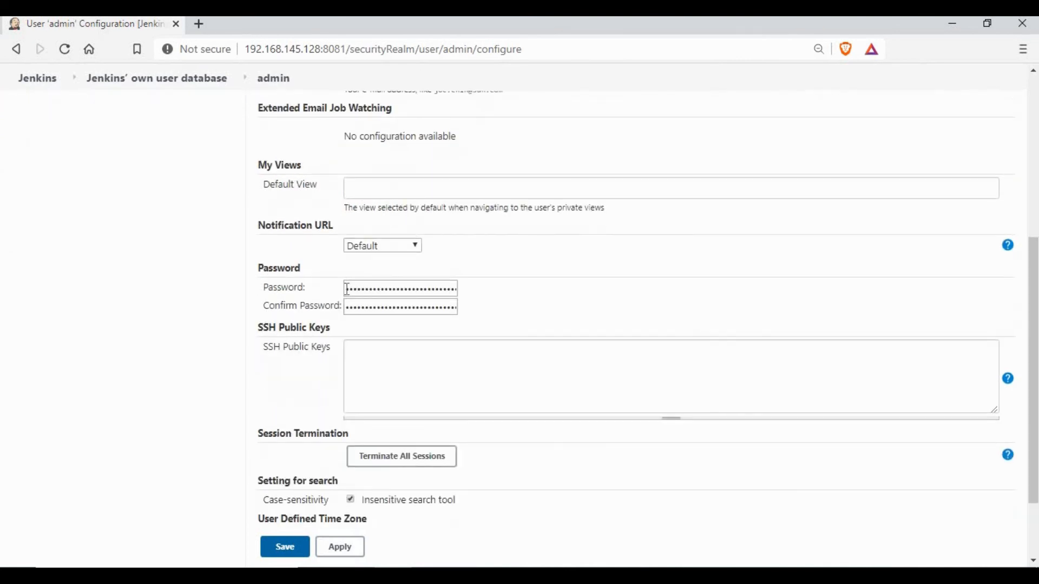
key(ctrl+a)
key(BackSpace)
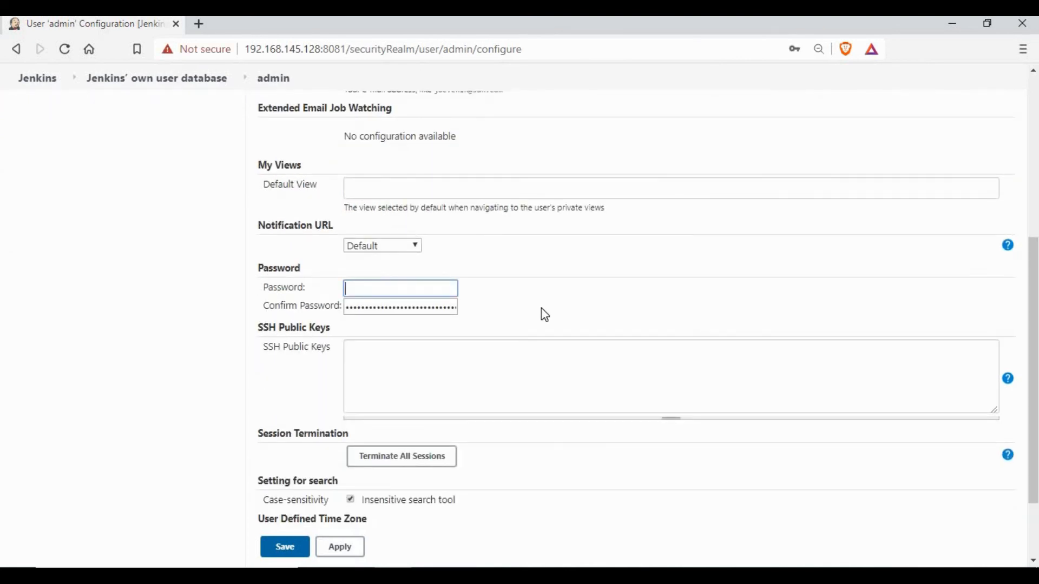
text(••••••••)
key(Tab)
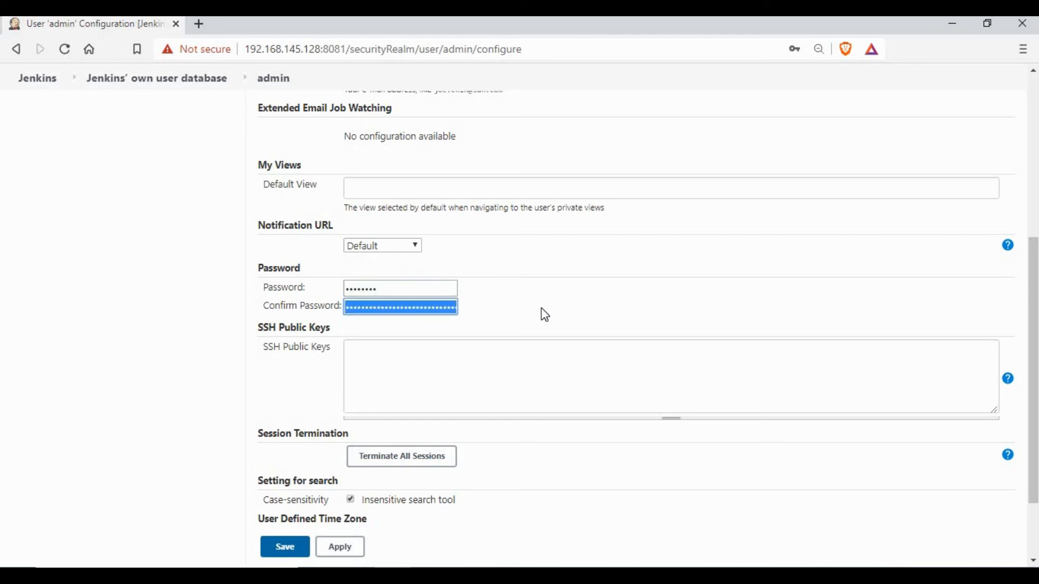
text(••••••••)
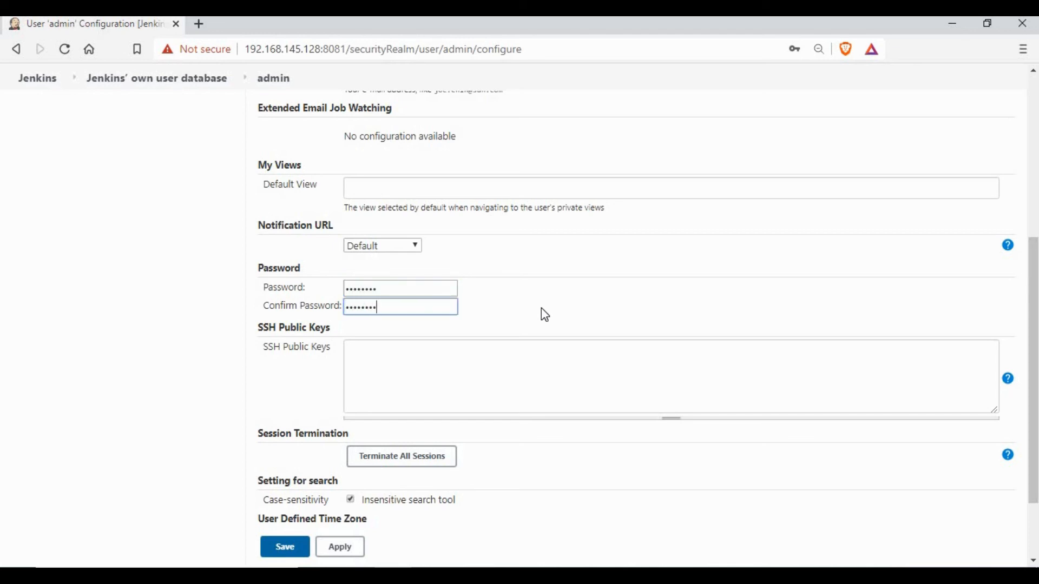
scroll(547, 310, down, 2)
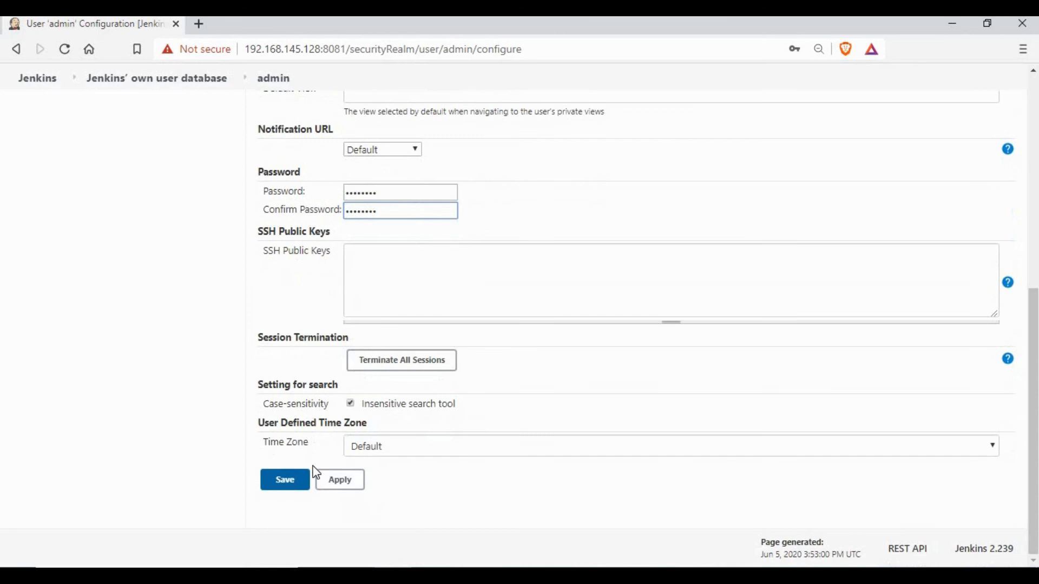
click(284, 481)
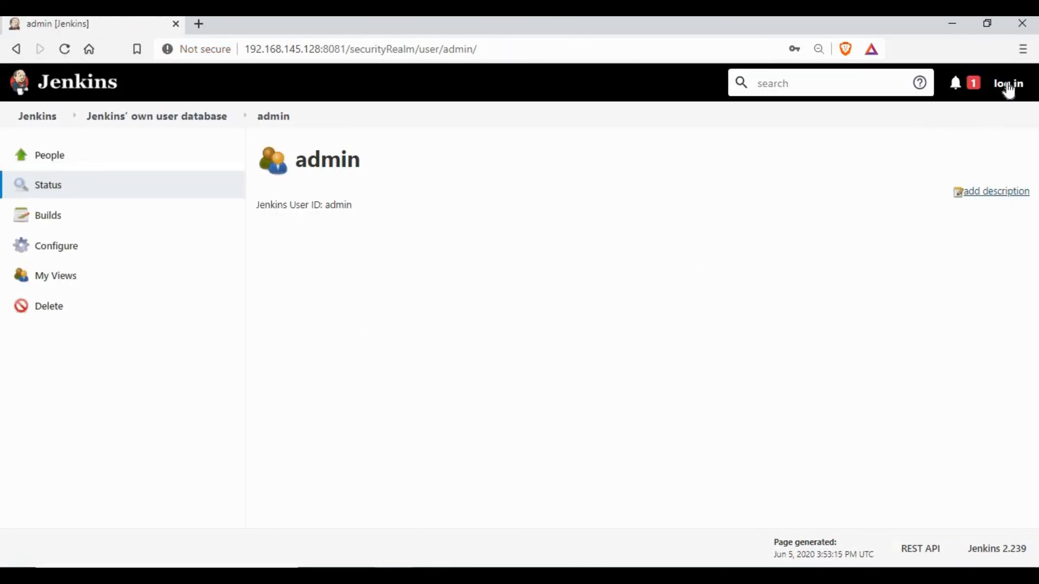
Sign in to Jenkins as admin with the new password
click(1007, 86)
click(498, 310)
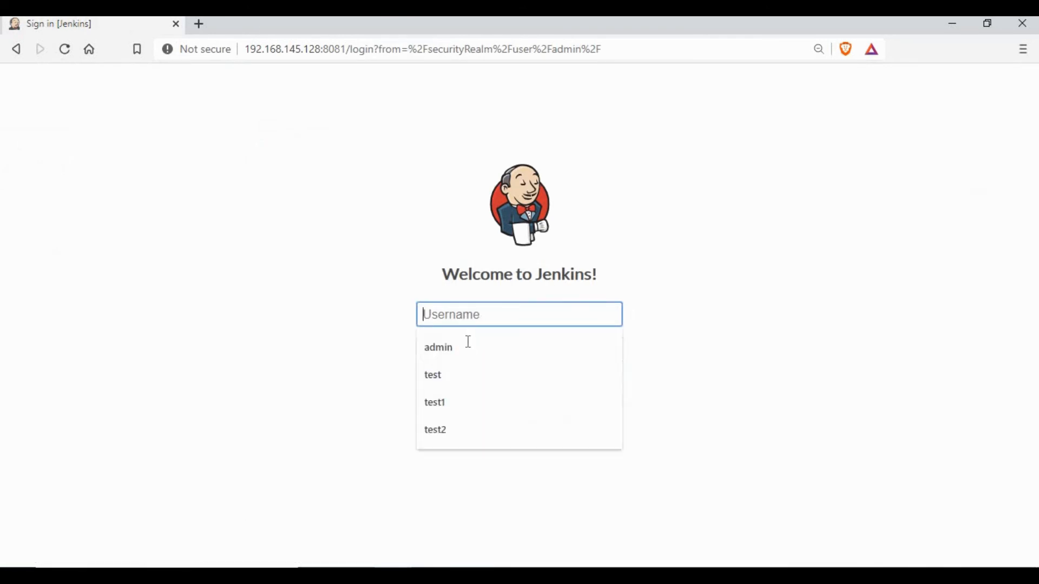
click(468, 341)
click(472, 347)
text(admin123)
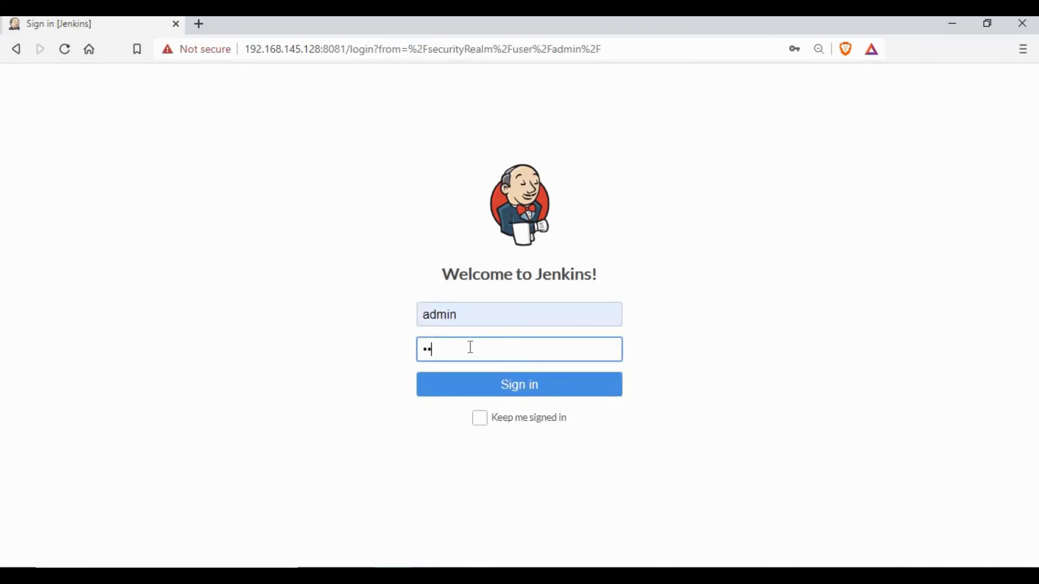
key(Return)
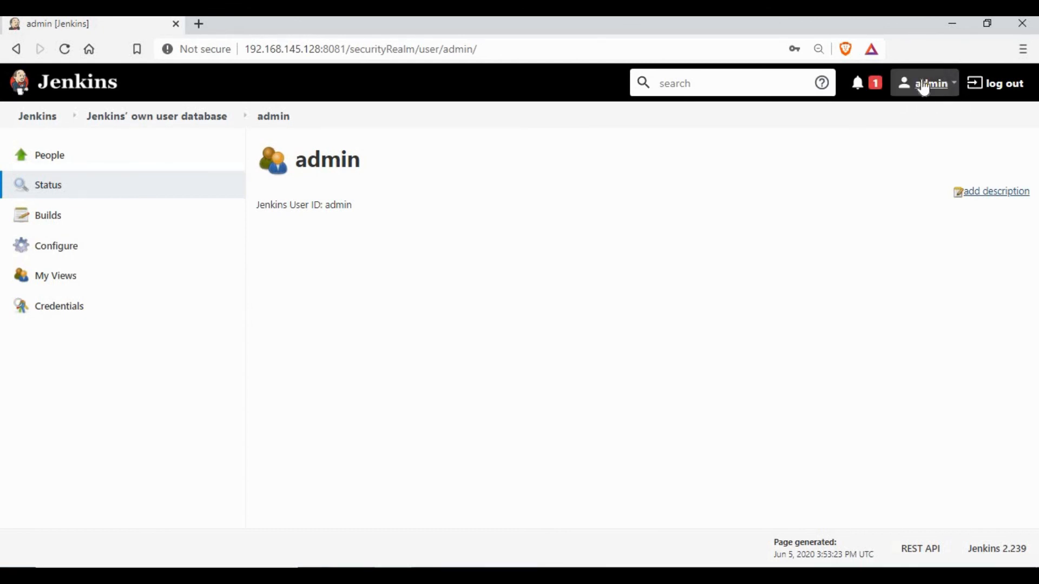
click(48, 123)
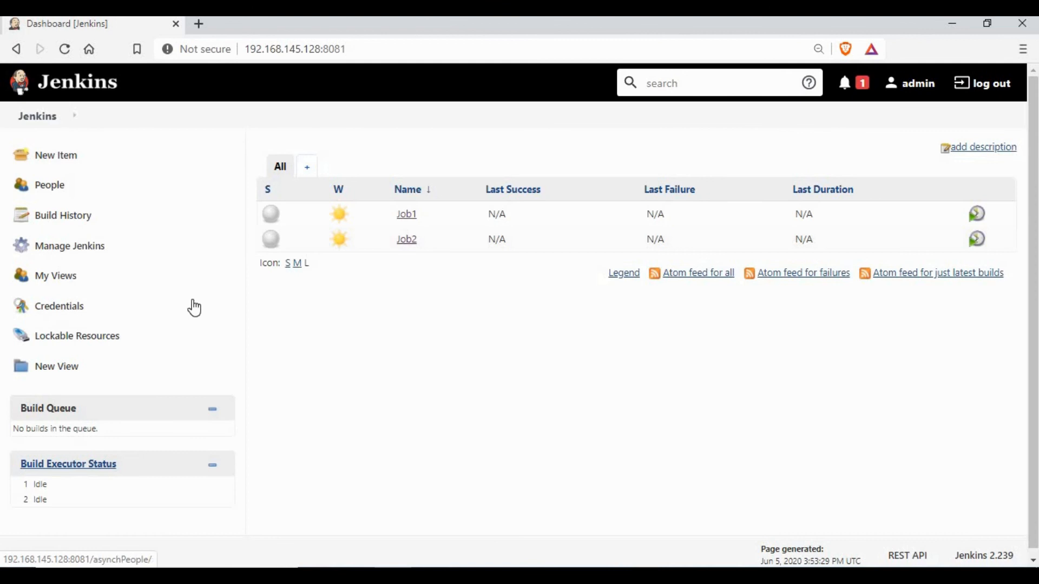
Set the global authorization strategy to Role-Based Strategy and save
click(81, 250)
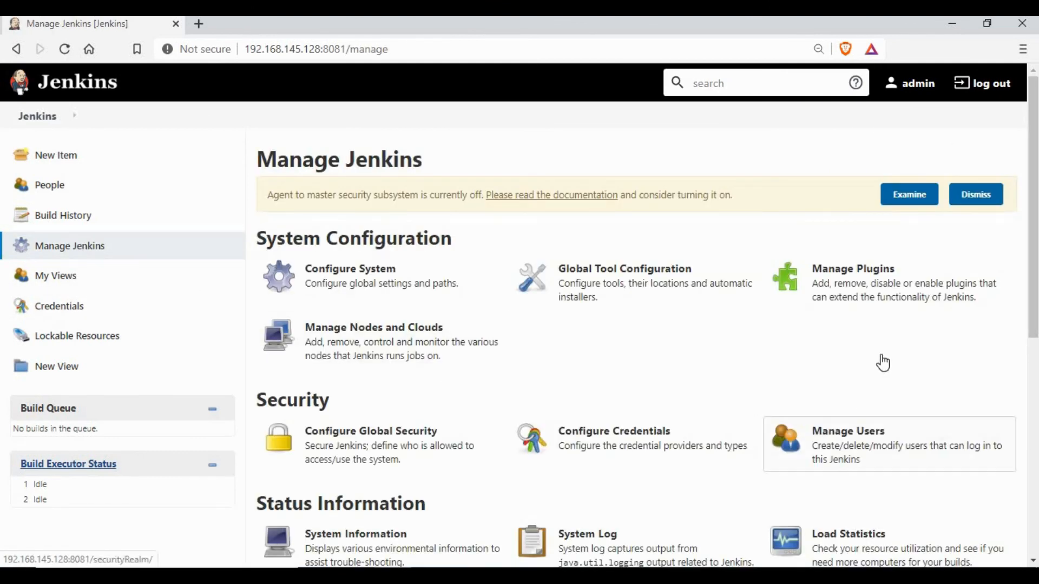
scroll(881, 362, down, 2)
click(865, 359)
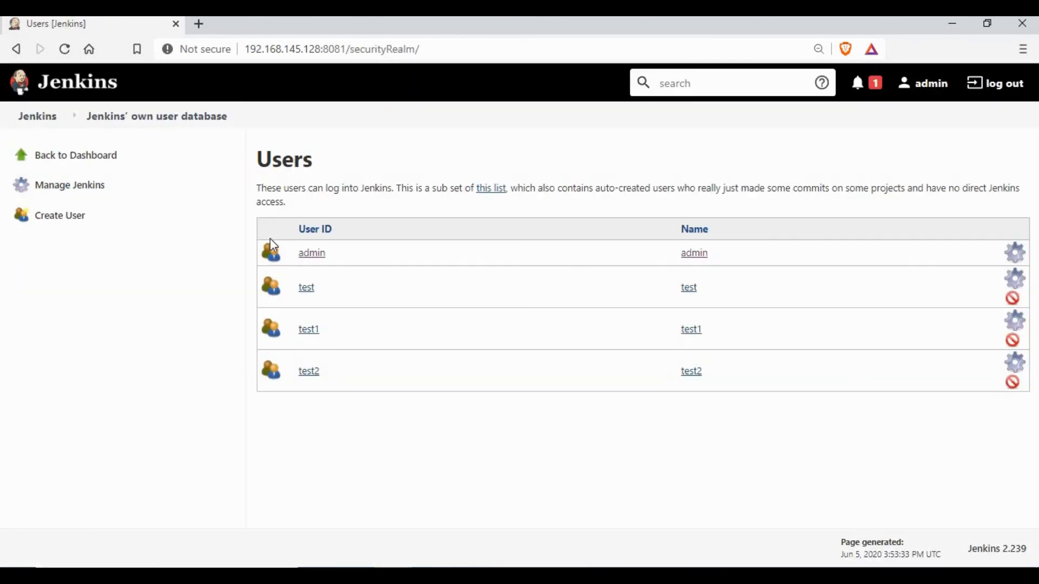
click(81, 186)
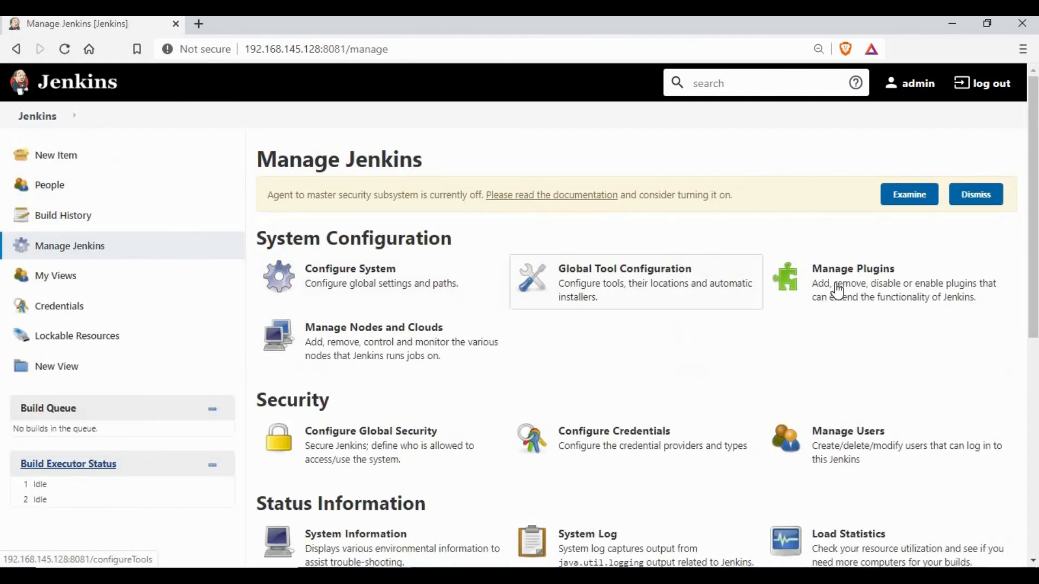
click(377, 441)
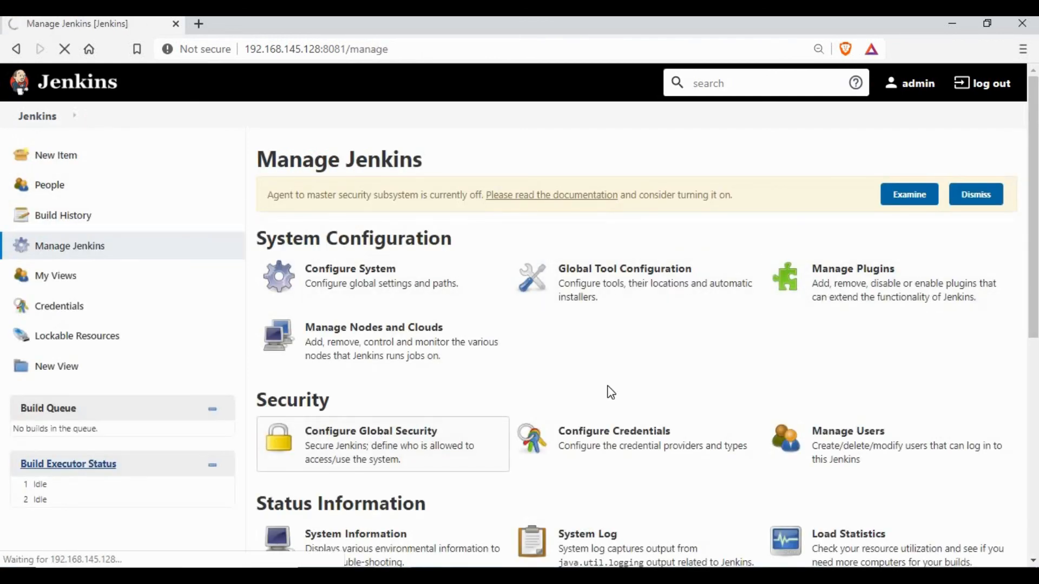
scroll(595, 360, down, 1)
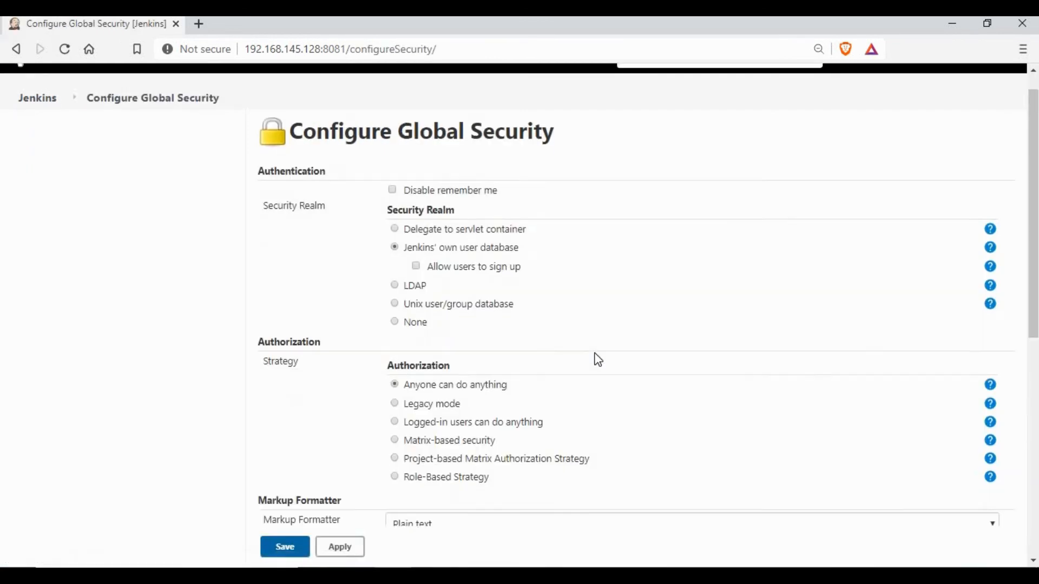
click(397, 430)
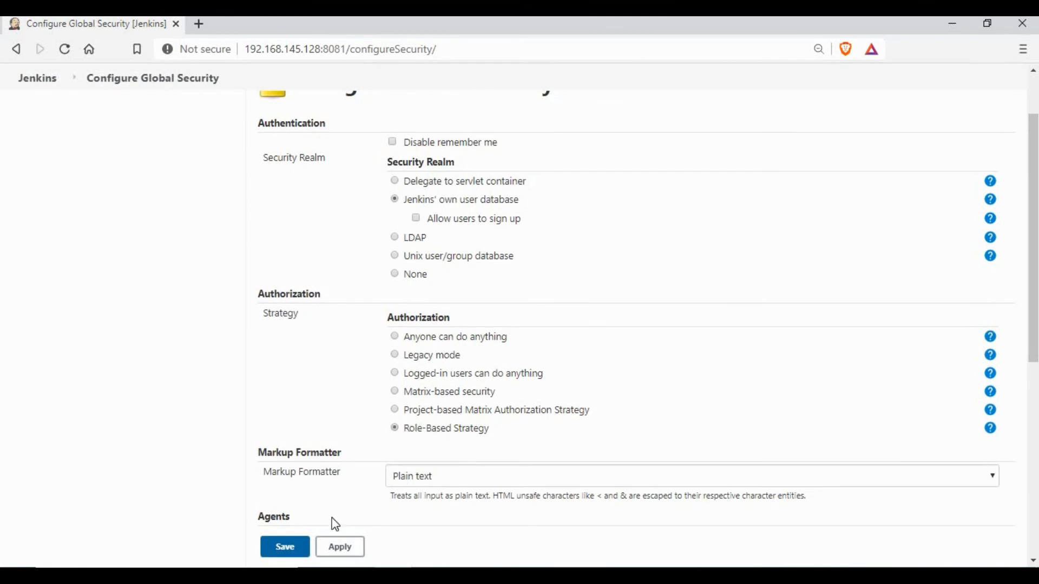
click(294, 552)
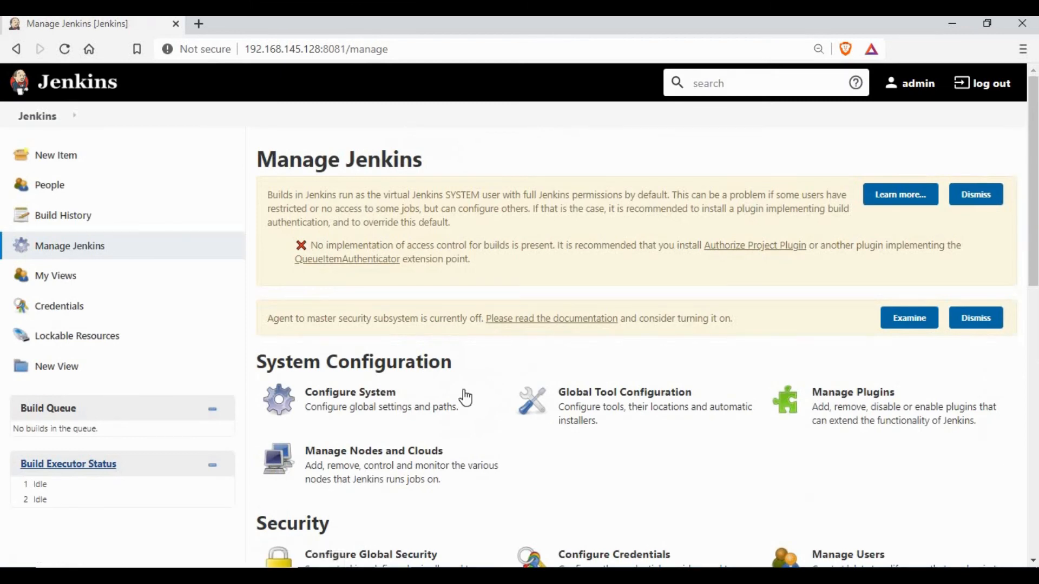
Add a new global role named 'viewers' under Manage Roles
scroll(483, 407, down, 3)
scroll(485, 411, down, 6)
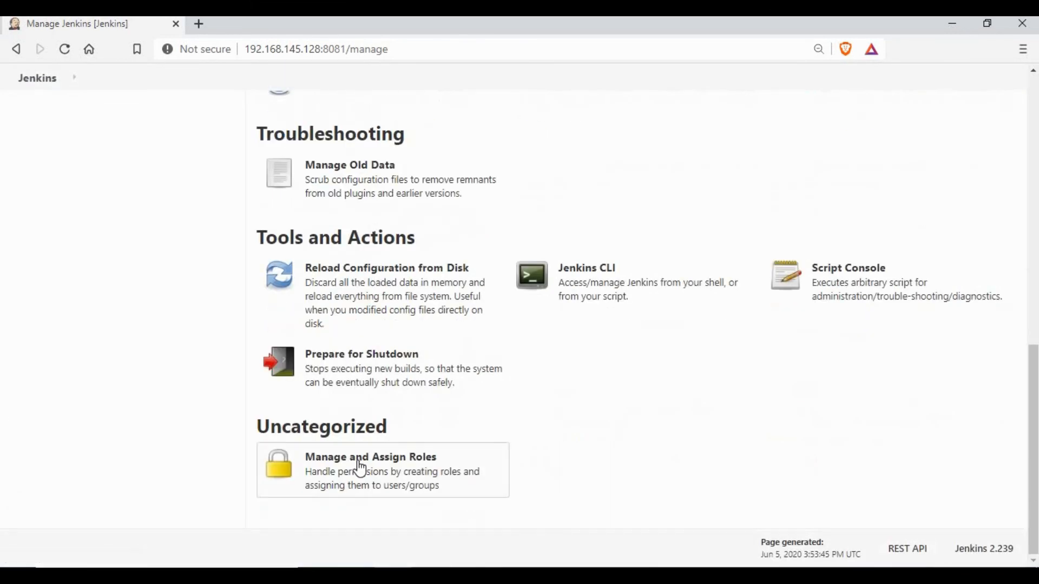
click(359, 463)
click(343, 196)
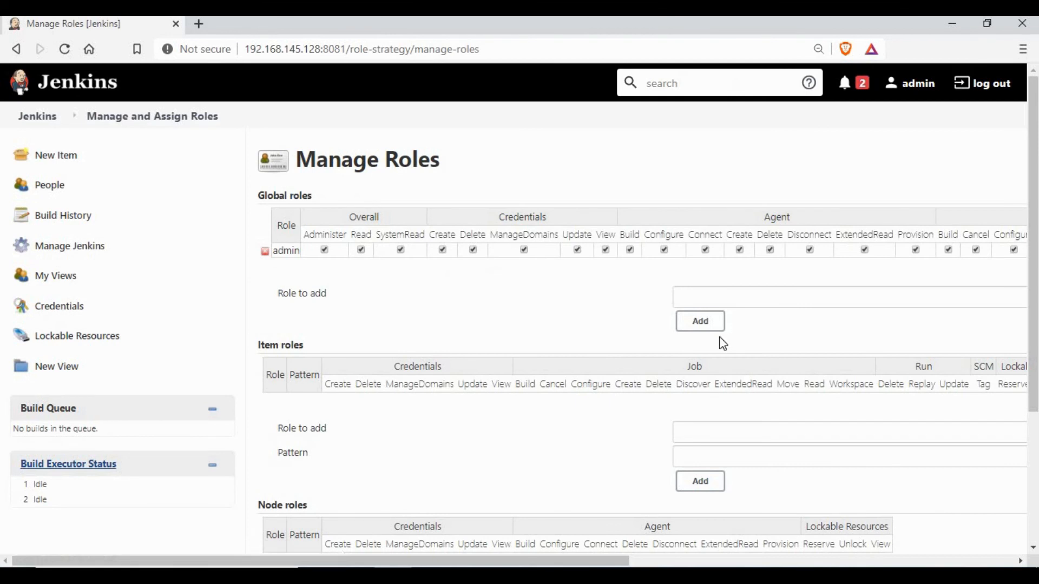
click(698, 298)
text(viewers)
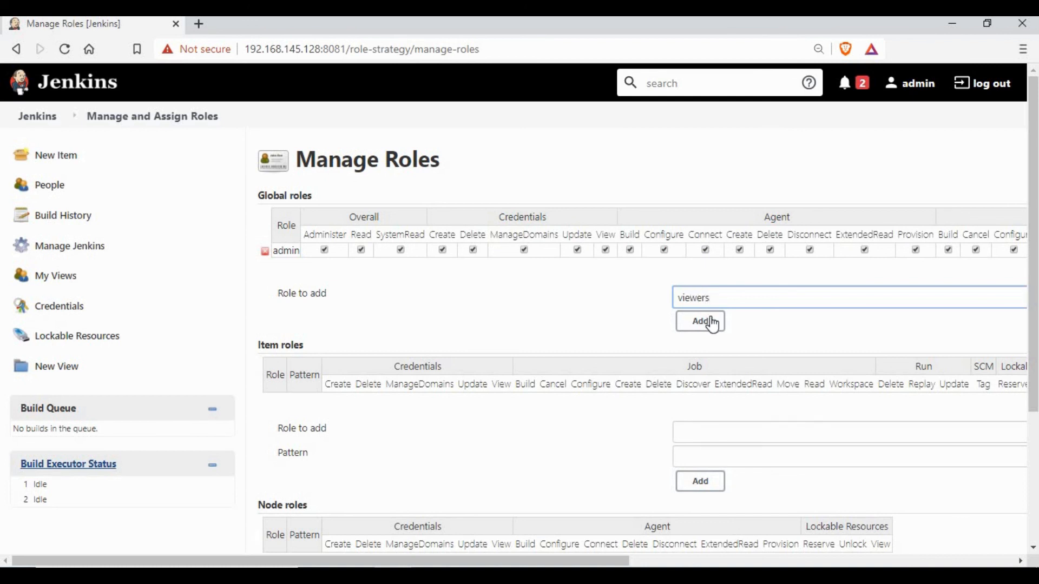
click(701, 321)
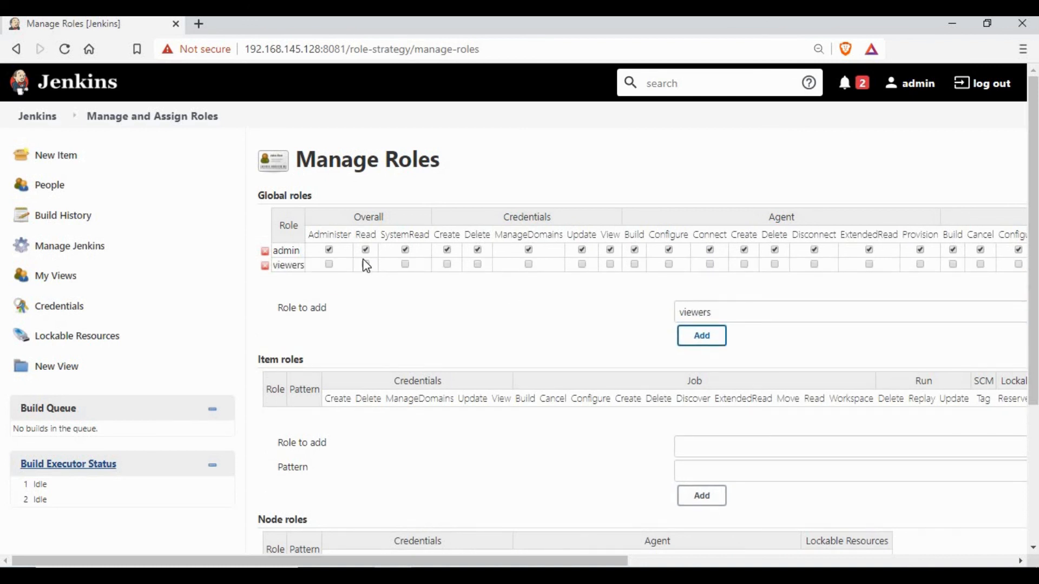
Grant viewers Overall Read and Job Read permissions and save the roles
click(365, 264)
drag(614, 565, 890, 544)
click(781, 264)
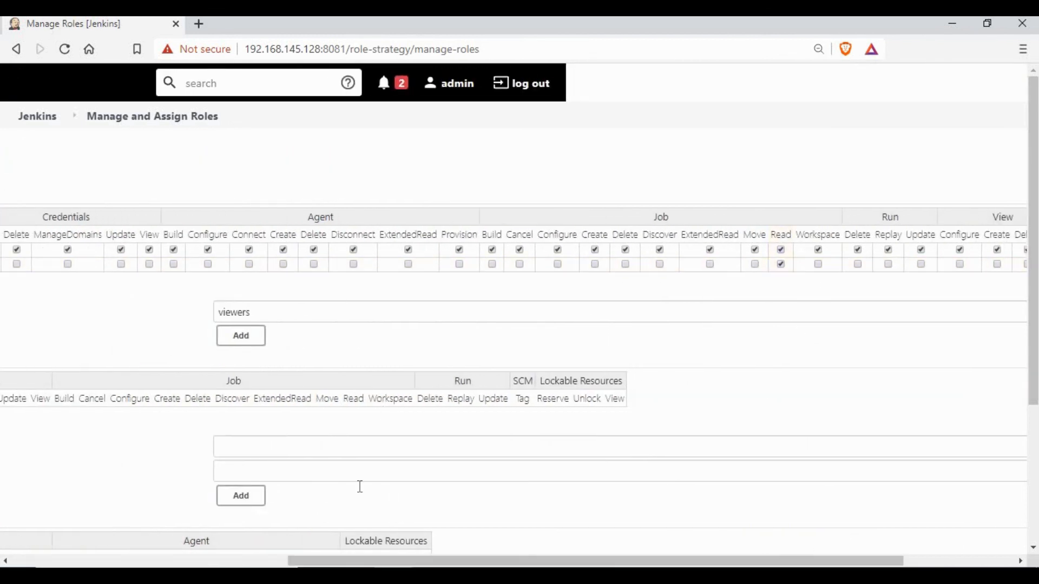
drag(558, 563, 306, 547)
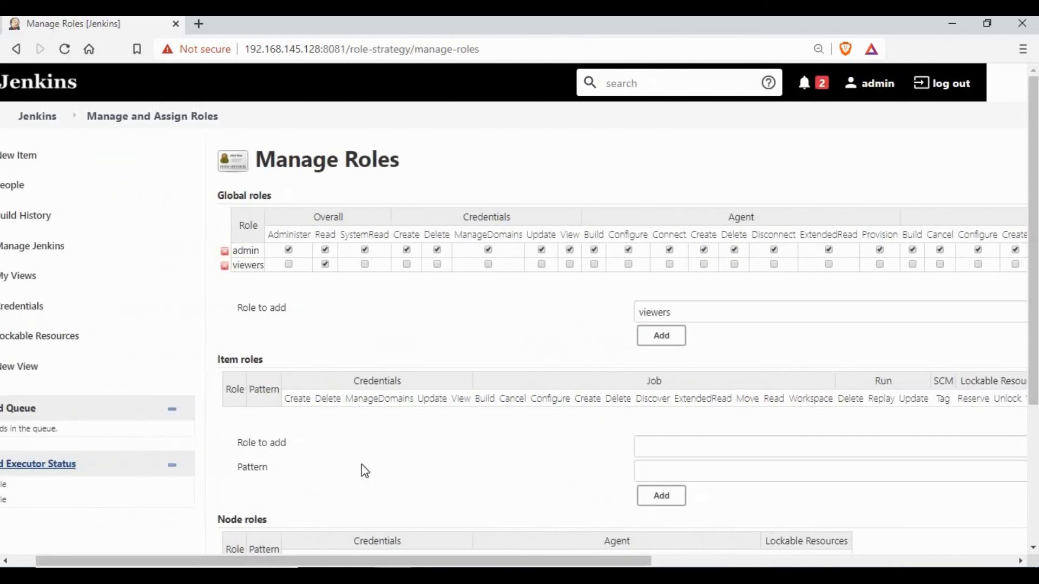
scroll(359, 471, down, 4)
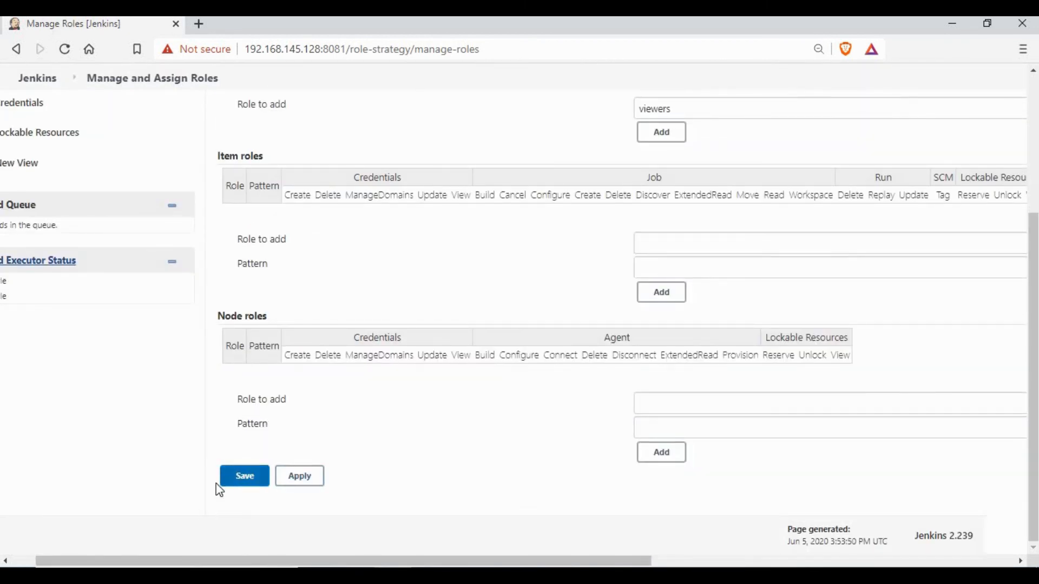
click(243, 483)
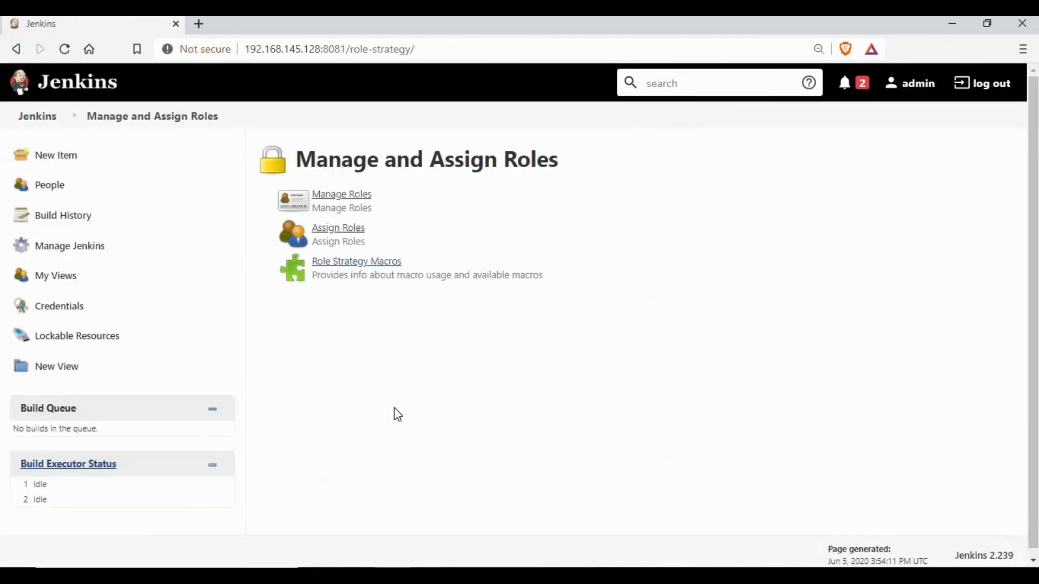
Add users test1 and test under Global roles, tick viewers for both, and save
click(347, 238)
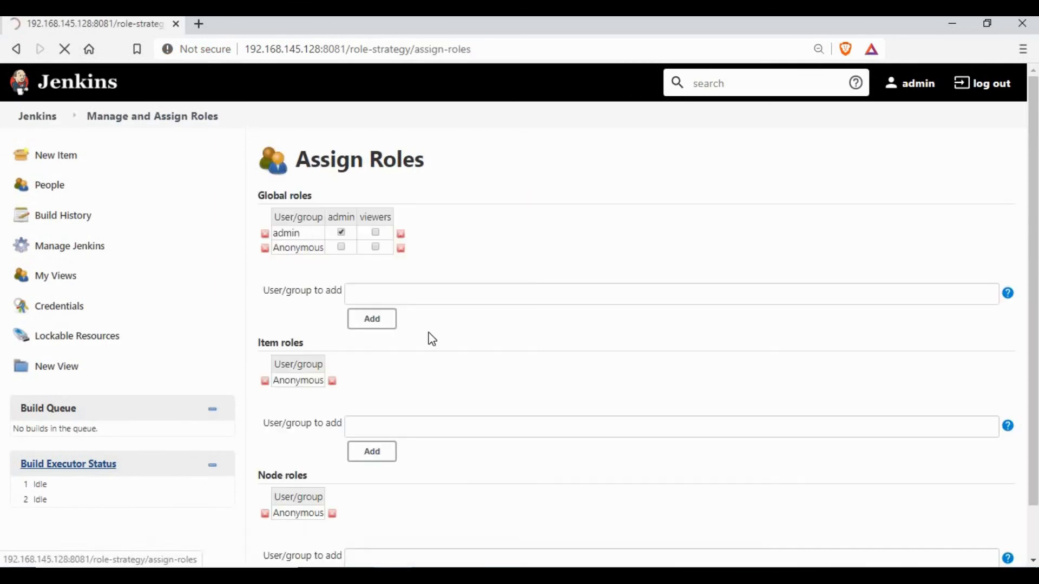
click(424, 294)
text(t)
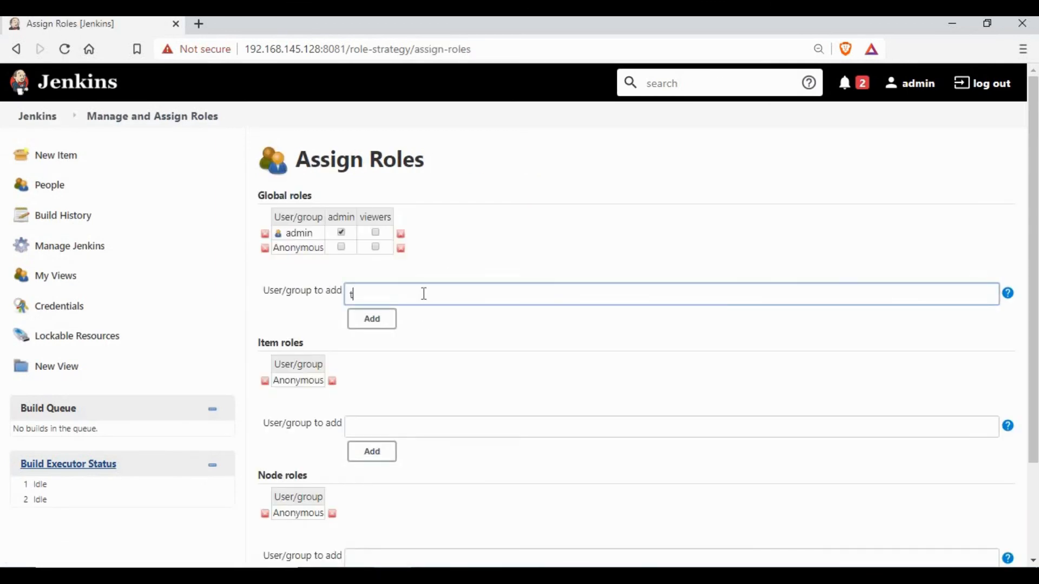
text(est1)
click(384, 330)
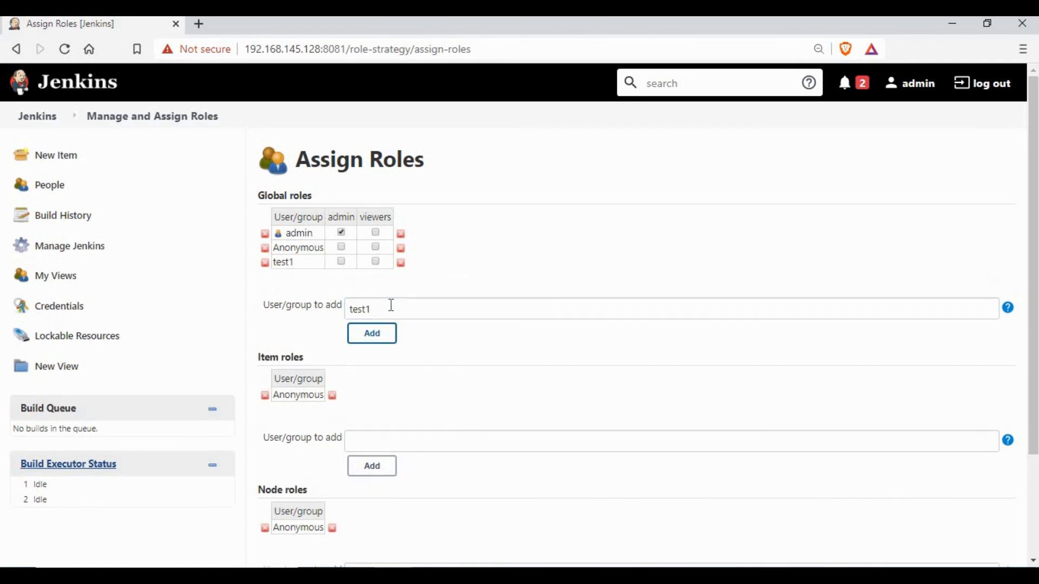
key(BackSpace)
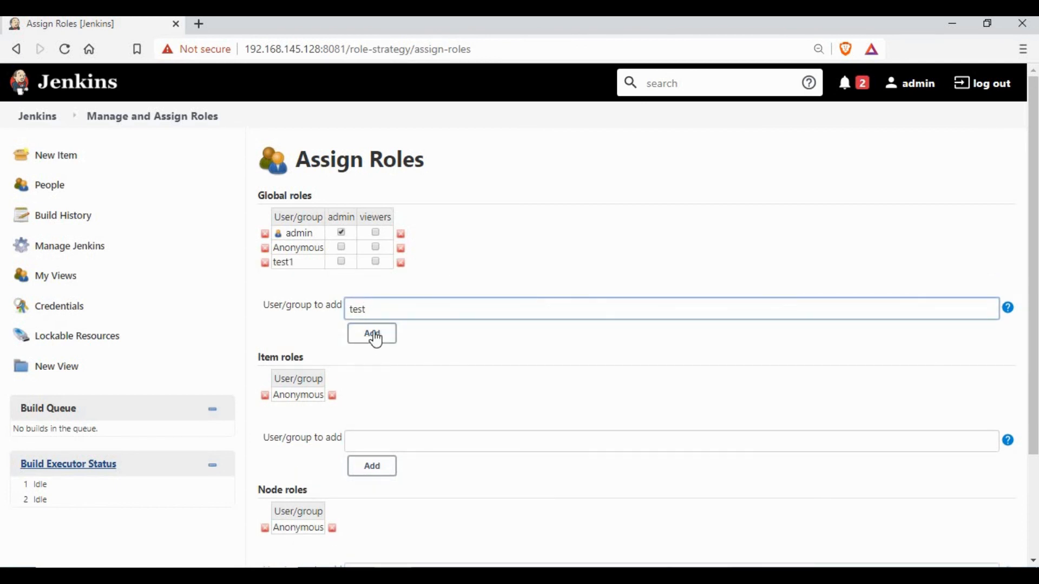
click(373, 335)
click(375, 276)
click(375, 261)
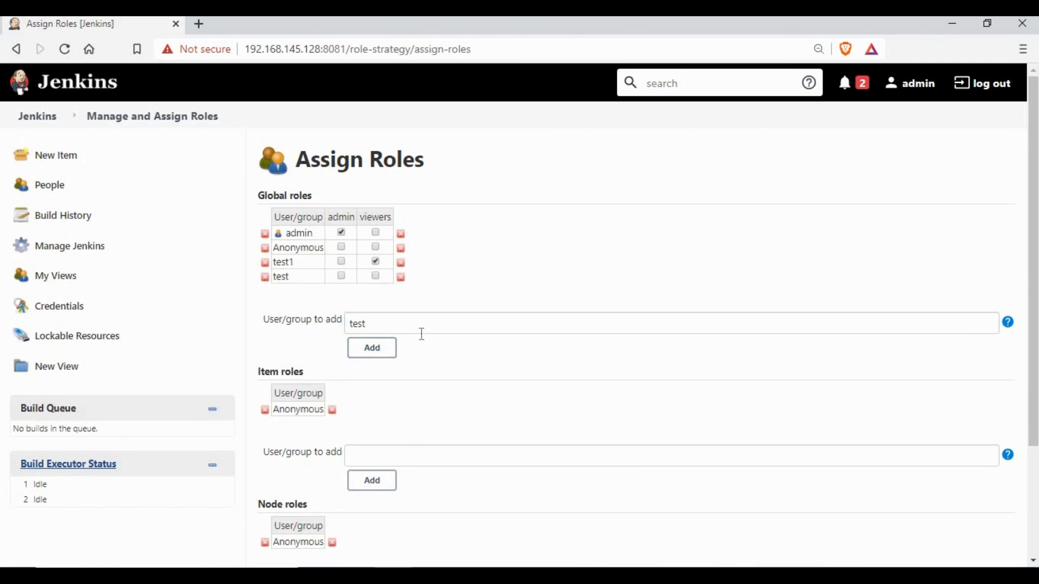
scroll(371, 480, down, 3)
click(291, 494)
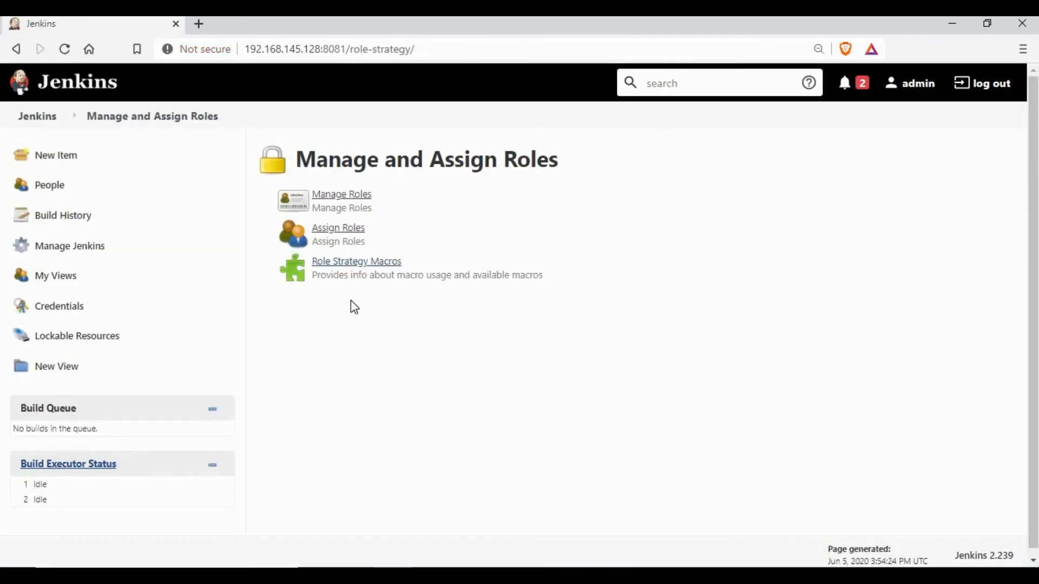
Log out and sign in as test, viewing its read-only Job1/Job2 dashboard
click(1001, 87)
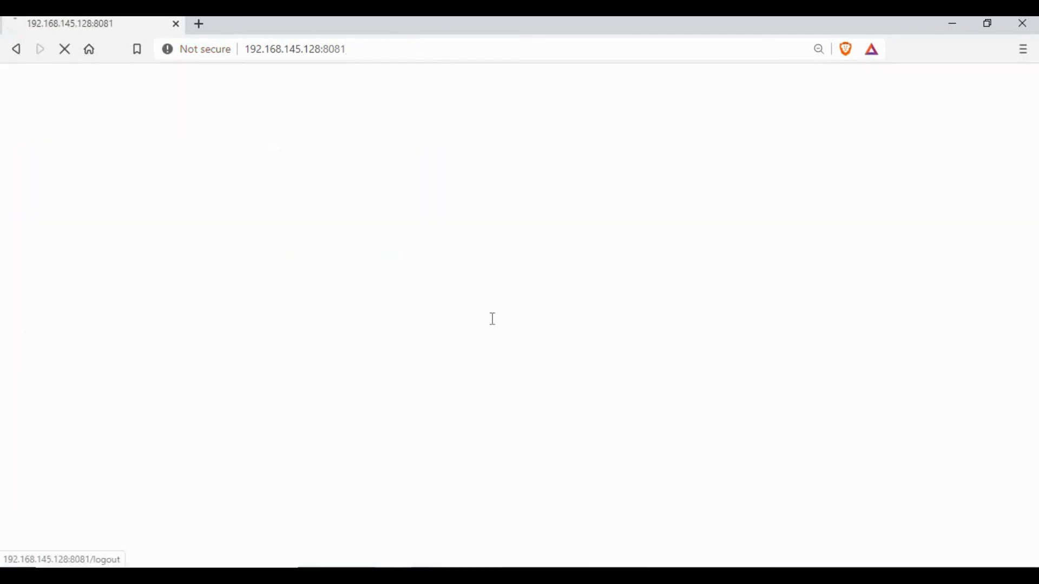
click(491, 317)
key(Tab)
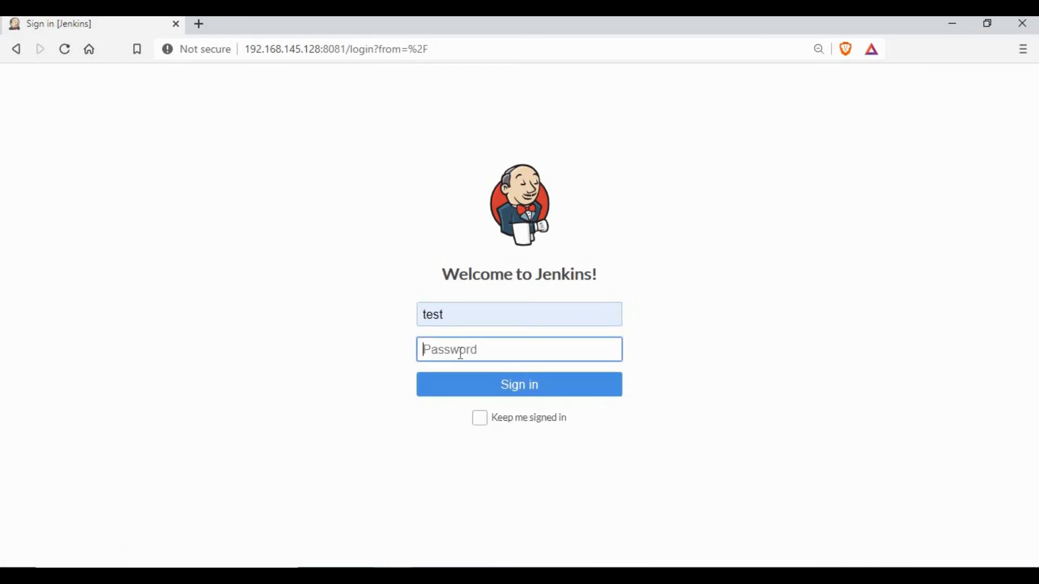
text(test1234)
key(Return)
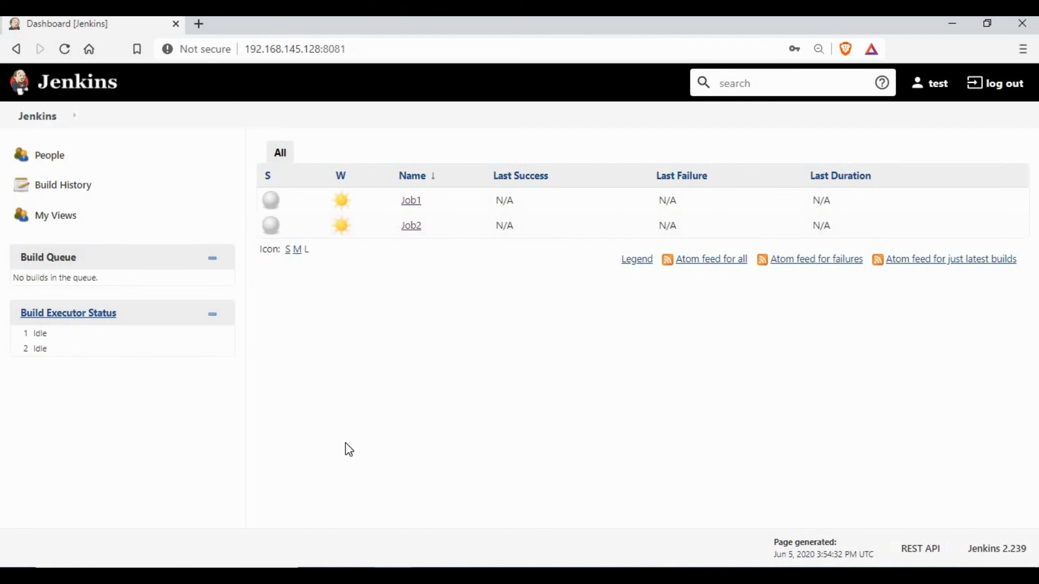
click(42, 117)
Log out of test and sign back in as admin
click(1003, 89)
click(546, 312)
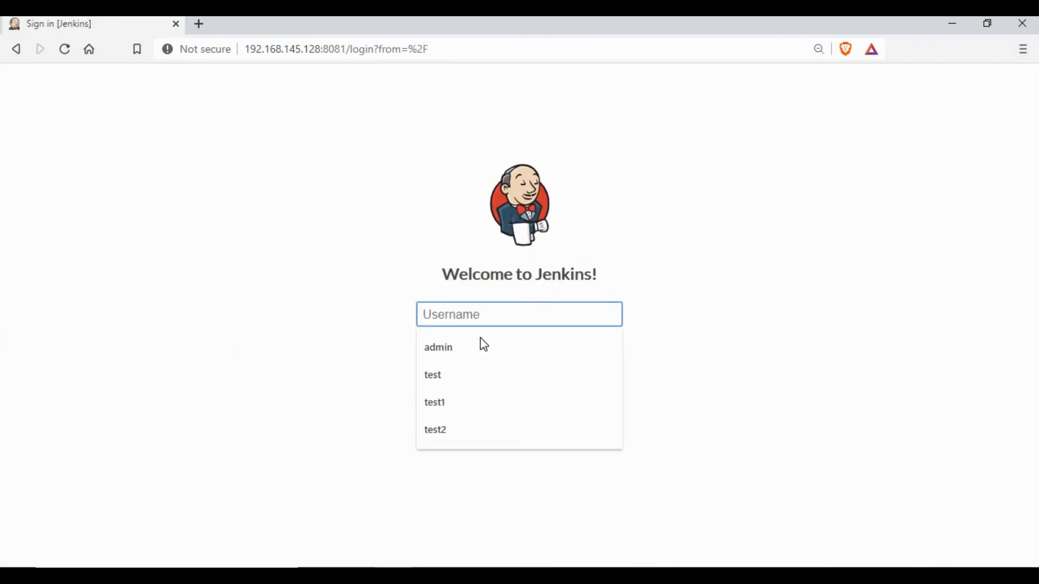
click(479, 342)
text(admin)
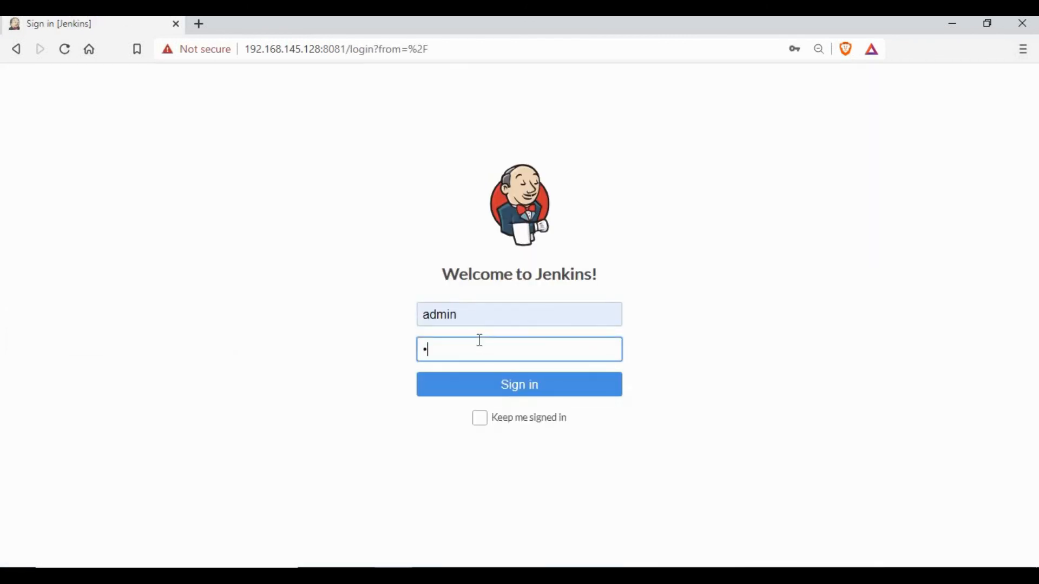
key(Return)
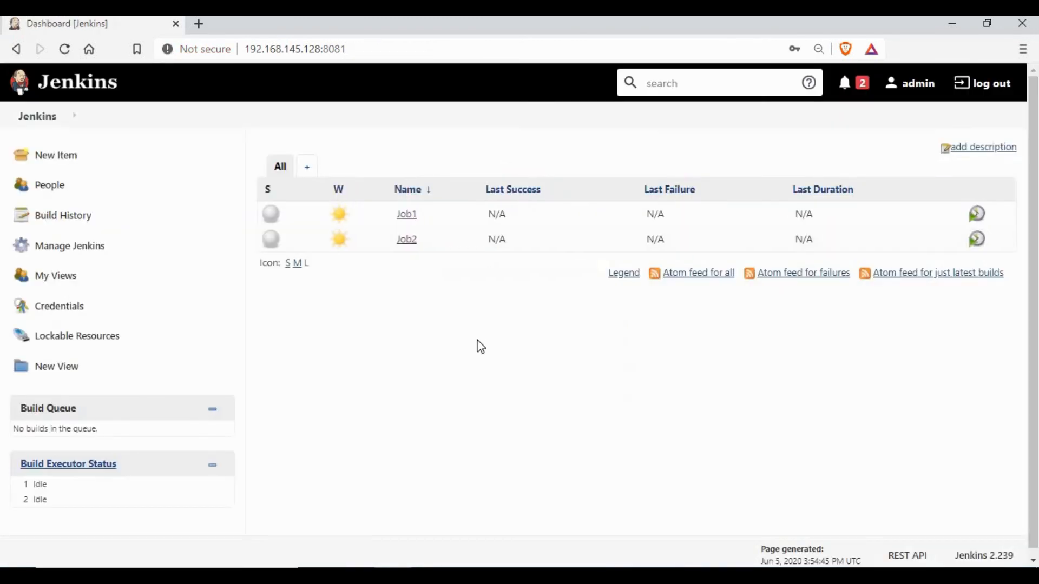
Go to Manage Jenkins and open the Manage Roles page of role strategy management
click(65, 248)
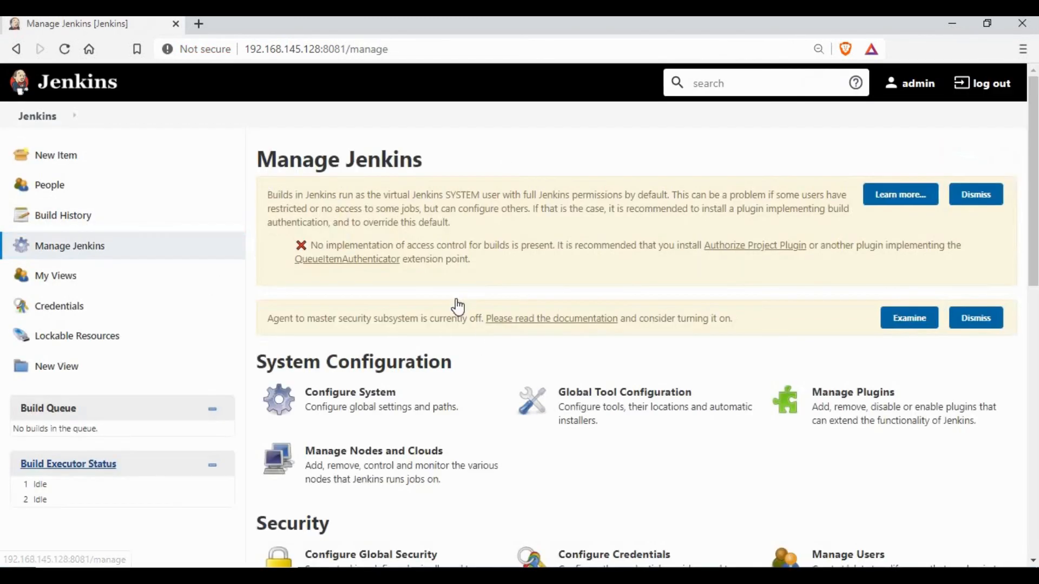
scroll(462, 297, down, 10)
click(360, 466)
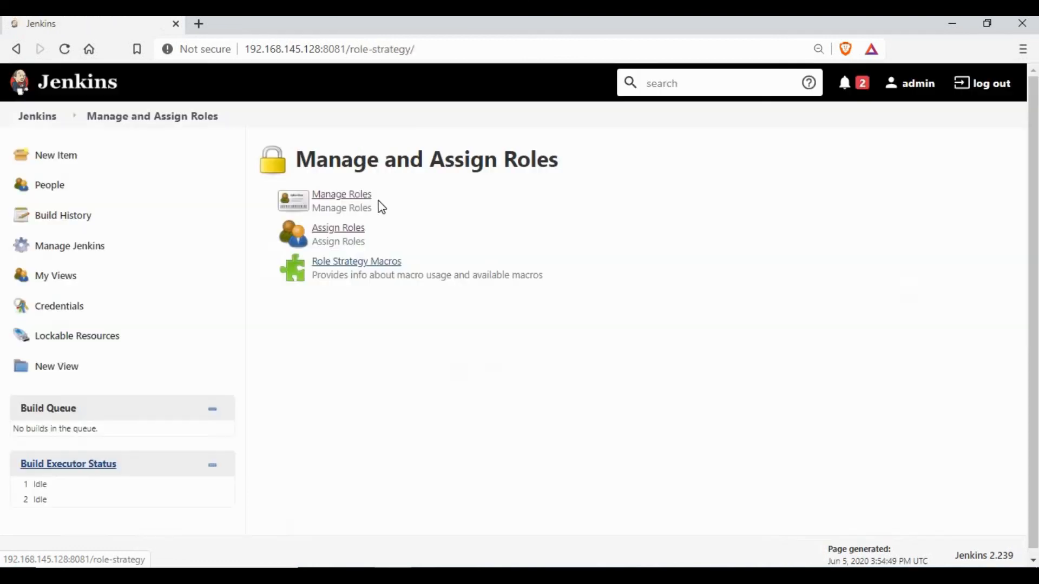
Review the Item roles section, highlighting its 'Role to add' label
scroll(348, 277, down, 3)
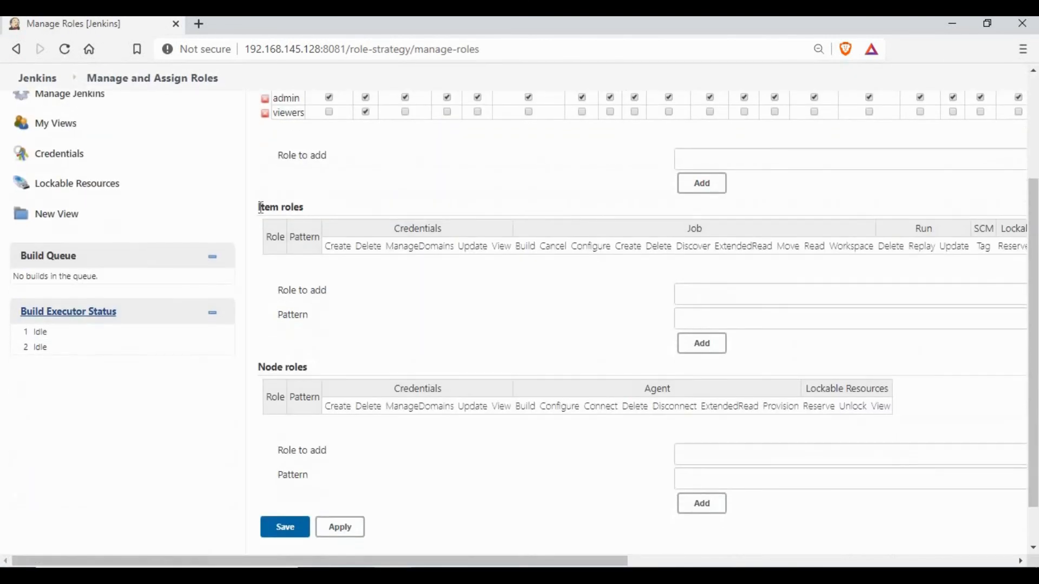
drag(259, 208, 348, 205)
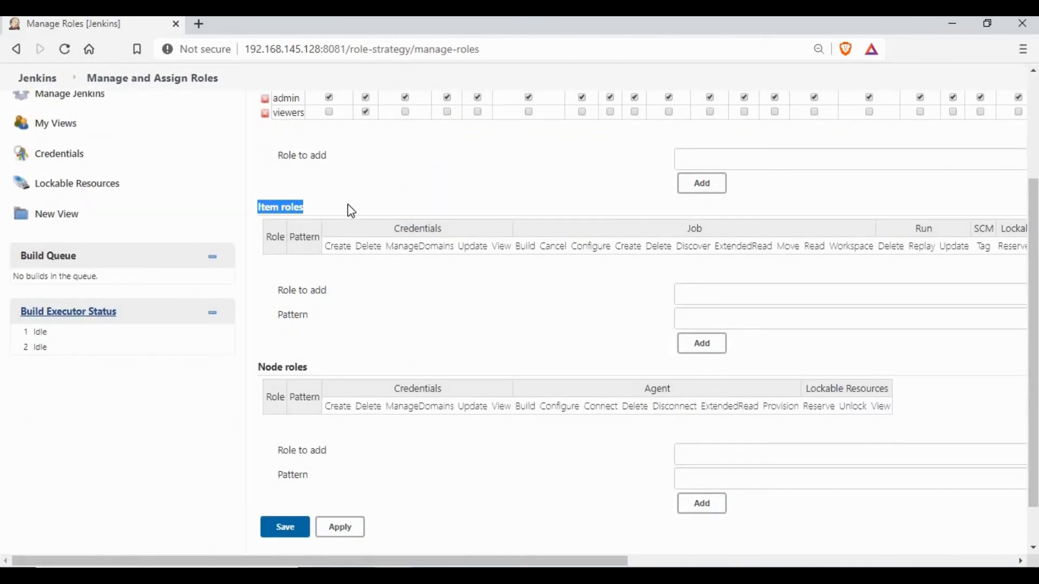
click(382, 282)
drag(280, 290, 329, 293)
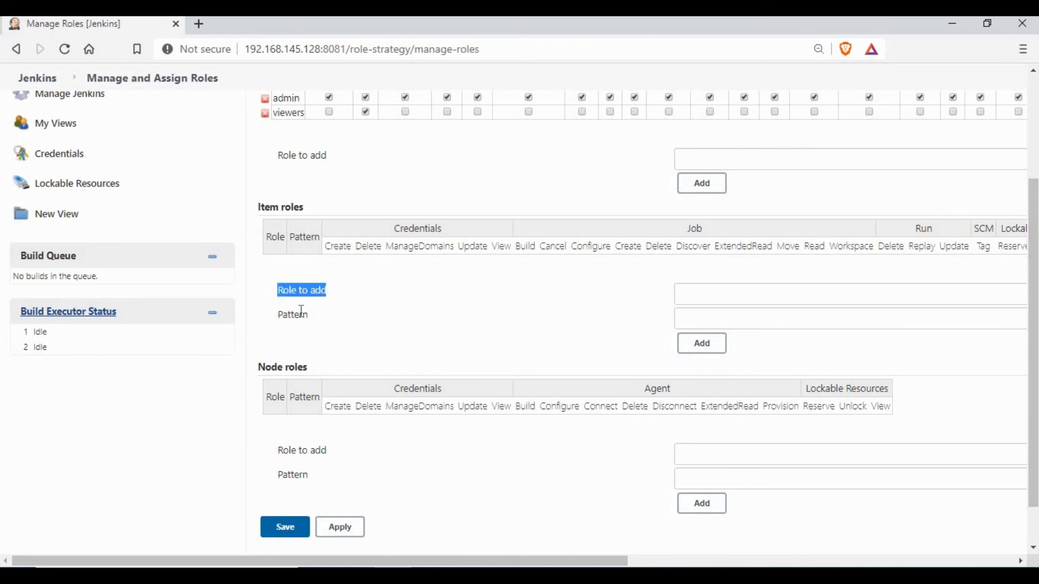
click(333, 309)
Review the Node roles section and its permission names
scroll(324, 318, down, 1)
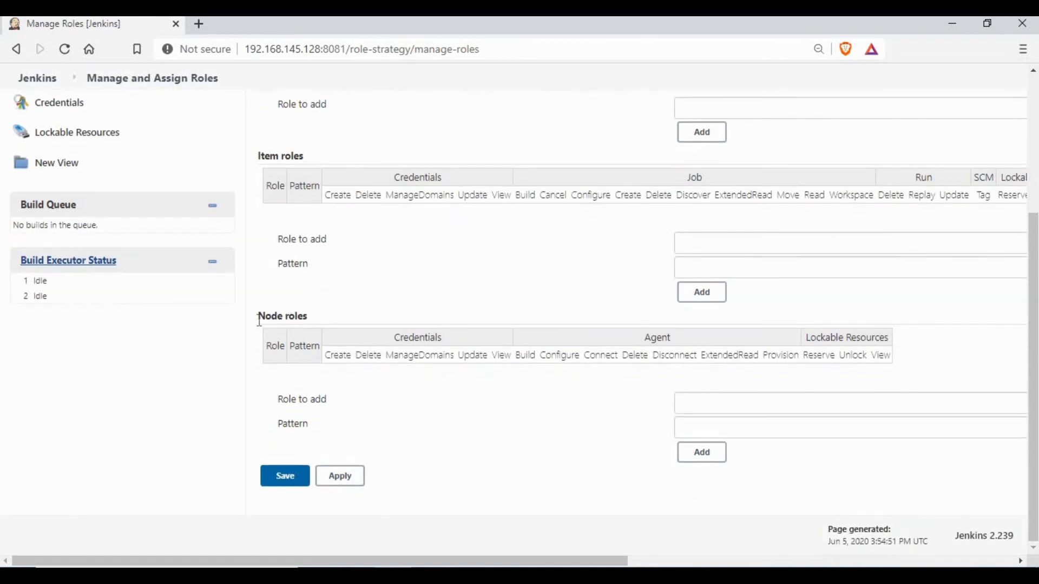
drag(257, 316, 356, 306)
click(464, 345)
drag(458, 356, 852, 338)
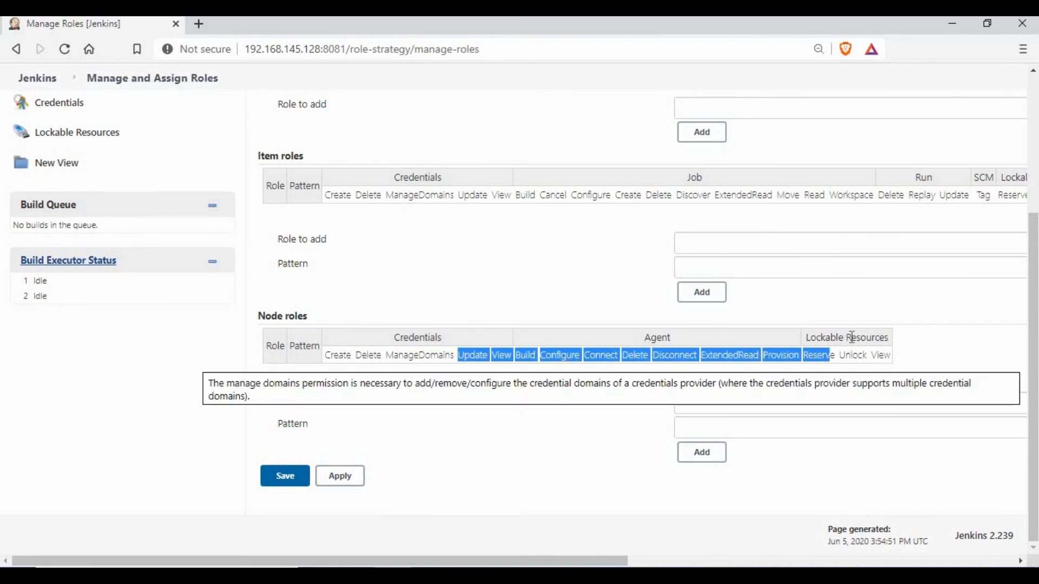
click(574, 385)
scroll(574, 385, up, 4)
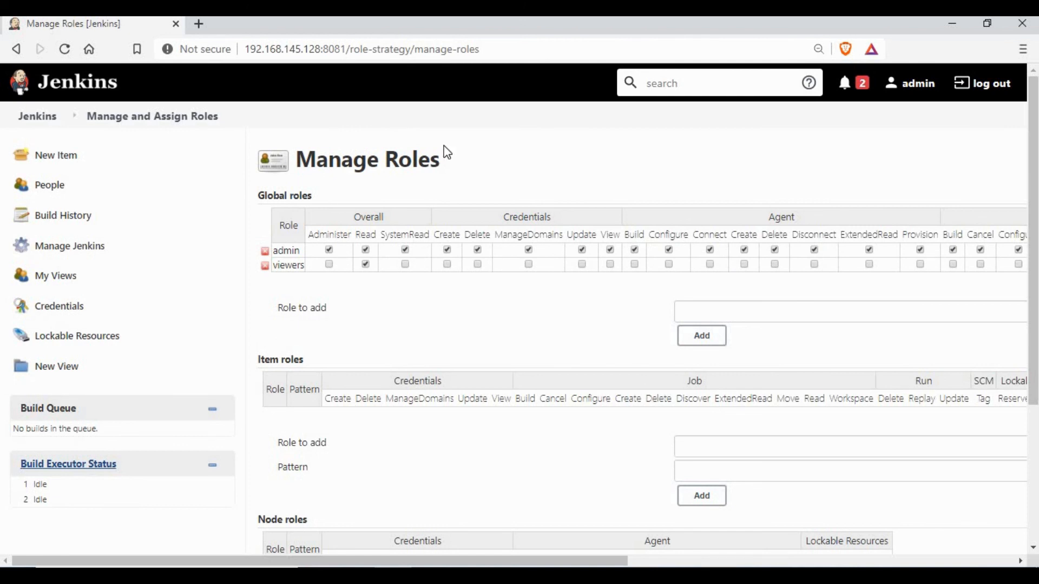
Return to the Manage Jenkins page and scroll through its settings
click(70, 246)
scroll(427, 411, down, 2)
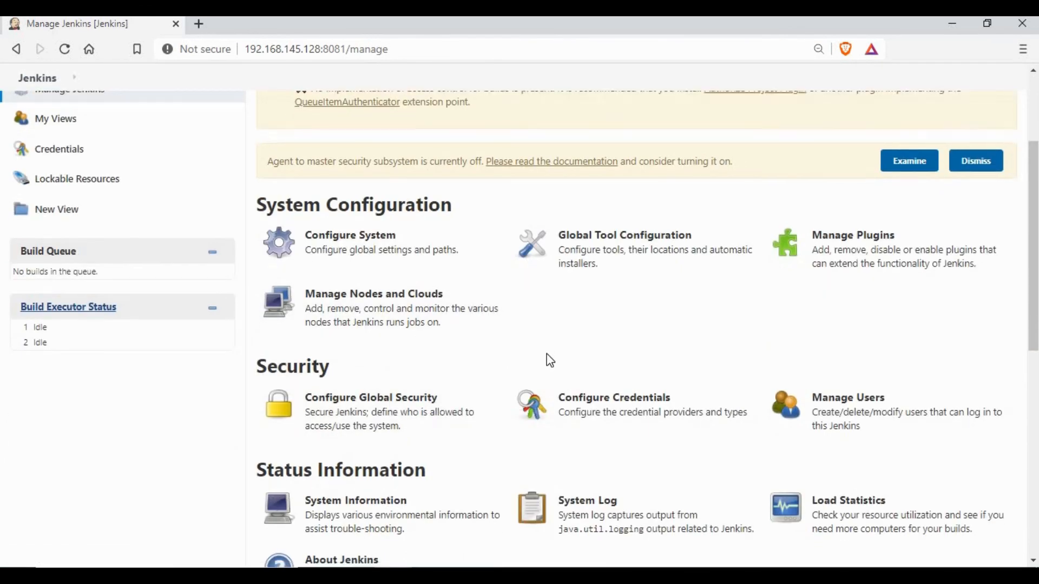
scroll(550, 359, down, 3)
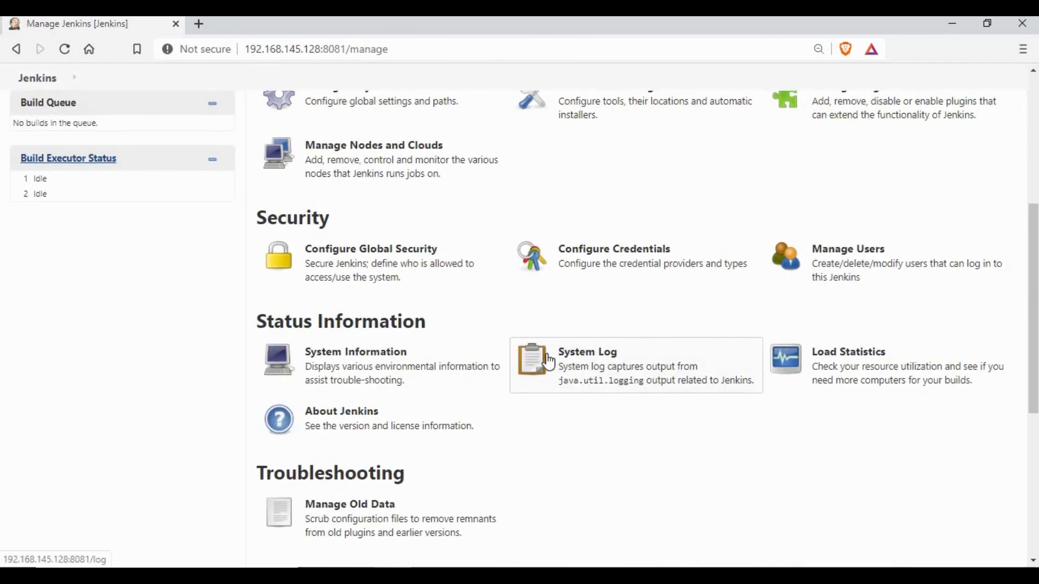
scroll(546, 360, down, 6)
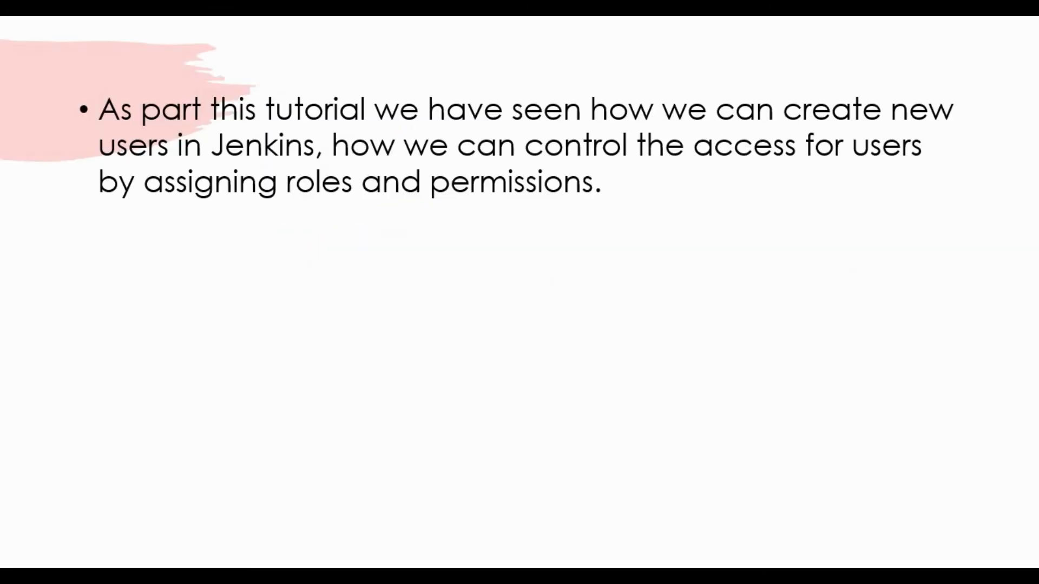